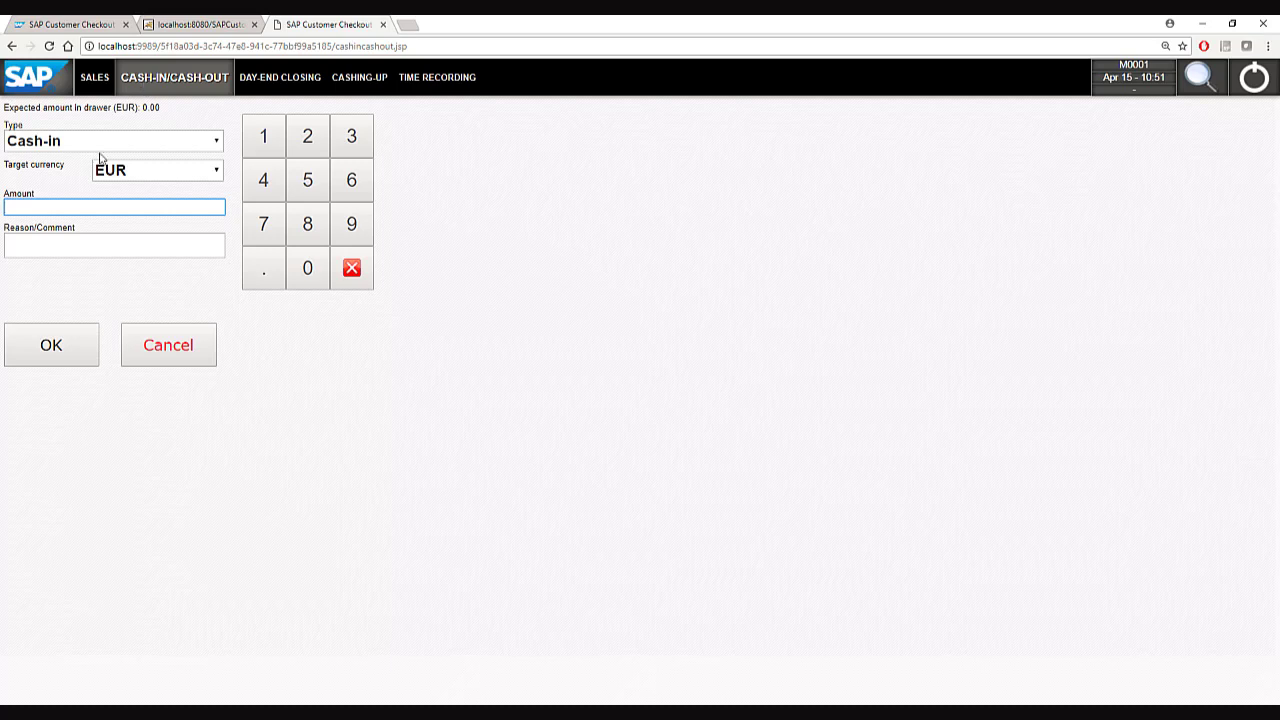
Post a 500.00 EUR cash-in with reason 'Start of the day' and return to the Sales screen.
text(500)
click(54, 244)
text(Start of the day)
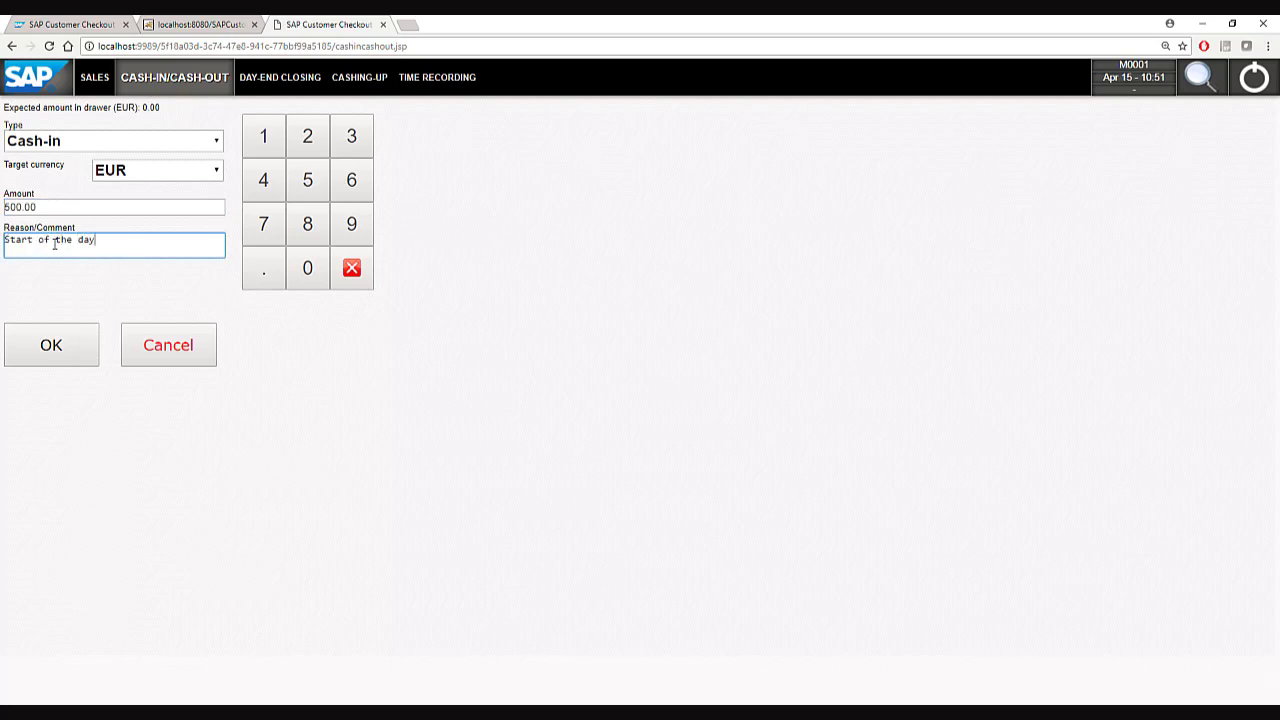
click(75, 361)
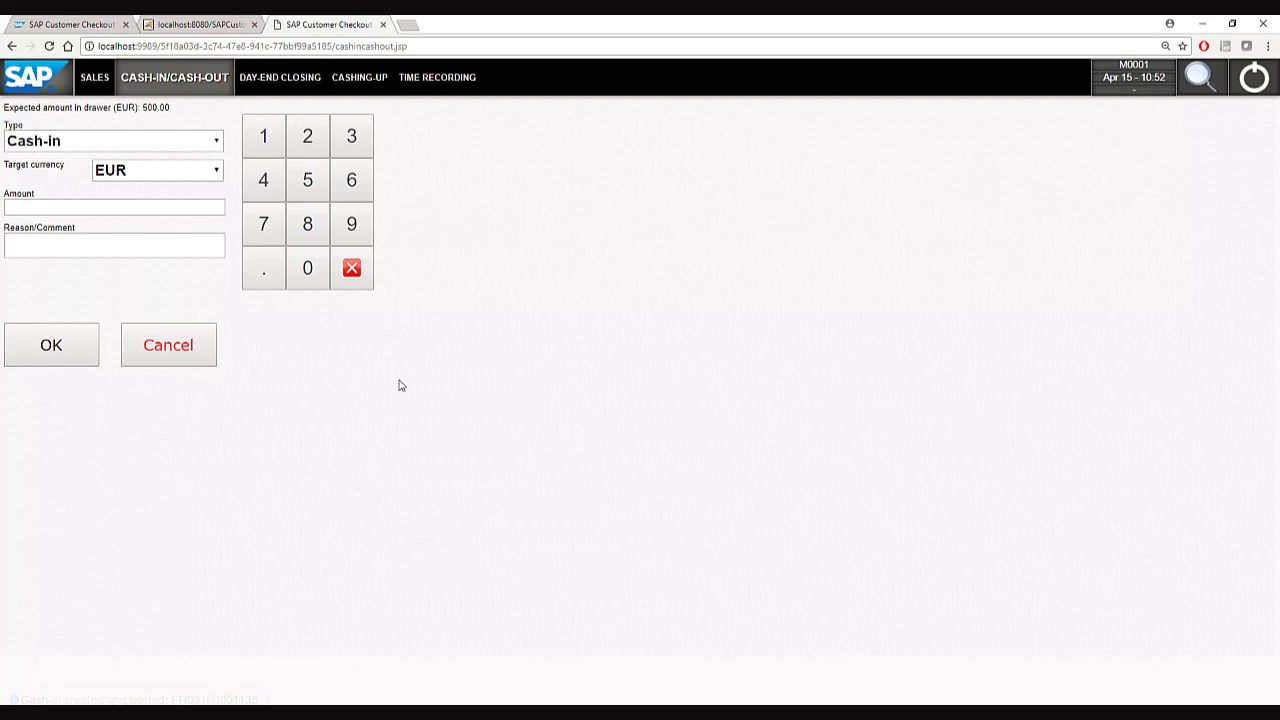
click(95, 79)
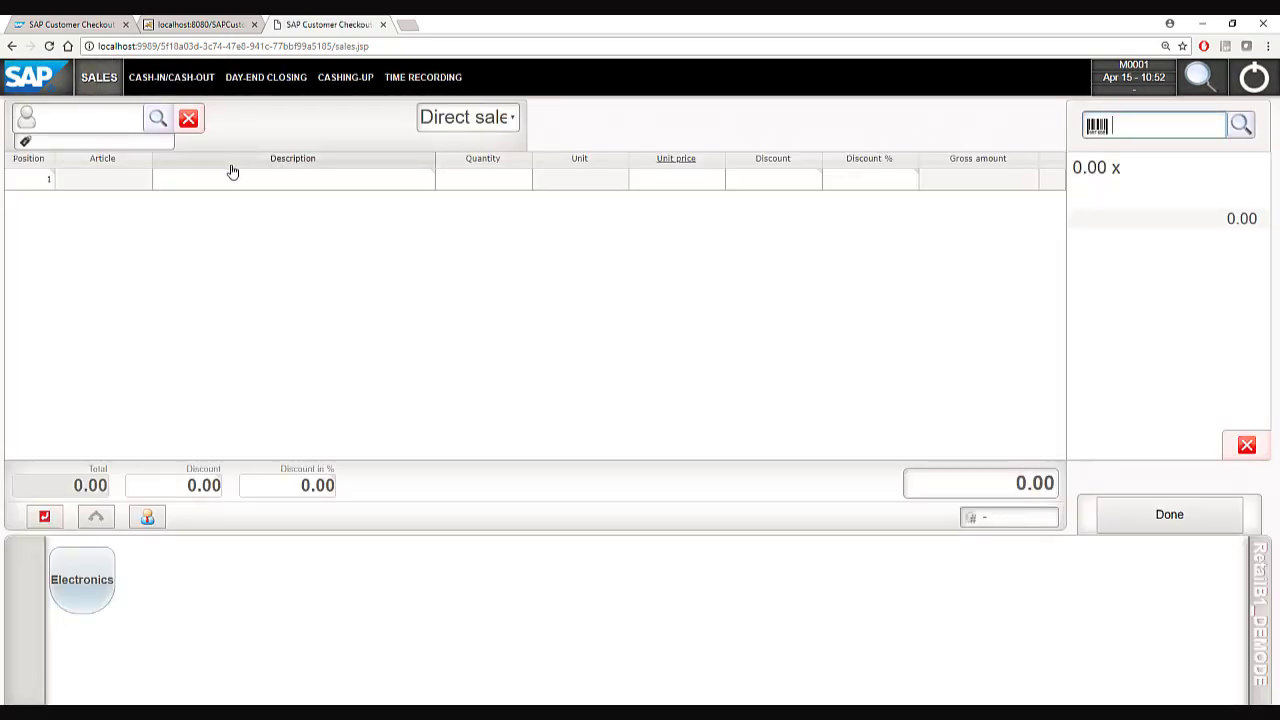
Set customer C20000 on the receipt.
click(86, 124)
text(C20000)
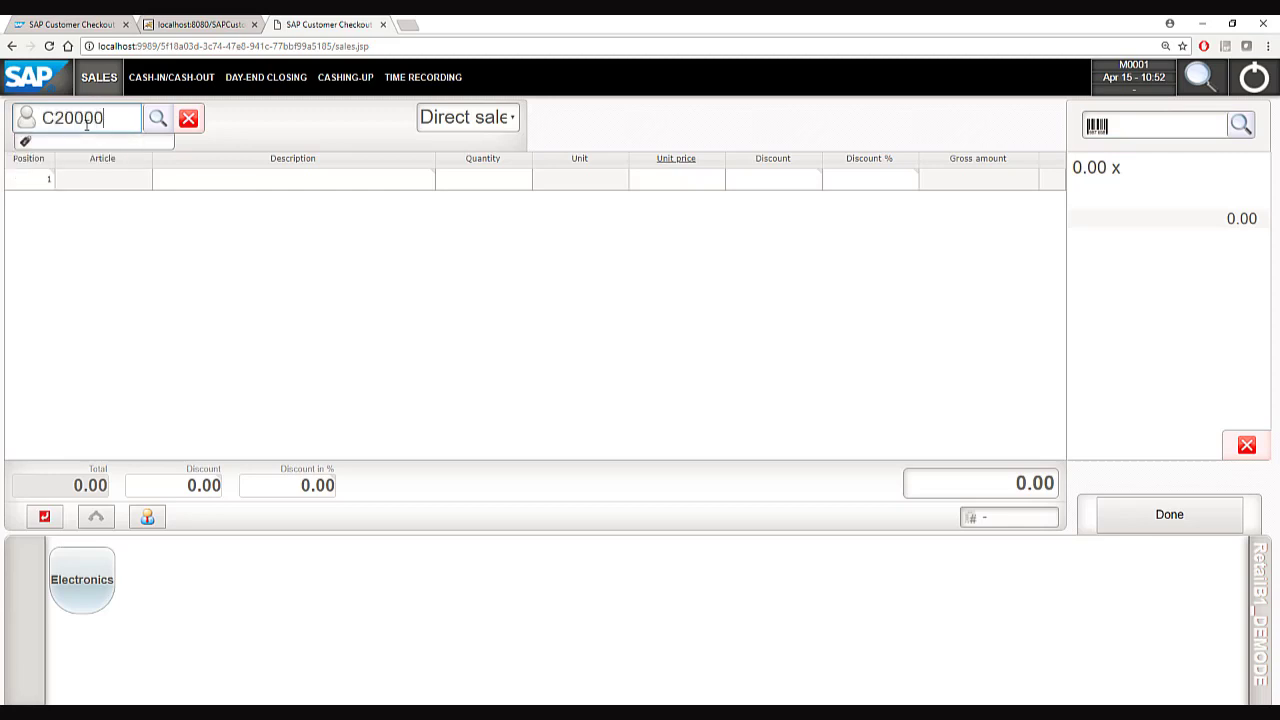
key(Return)
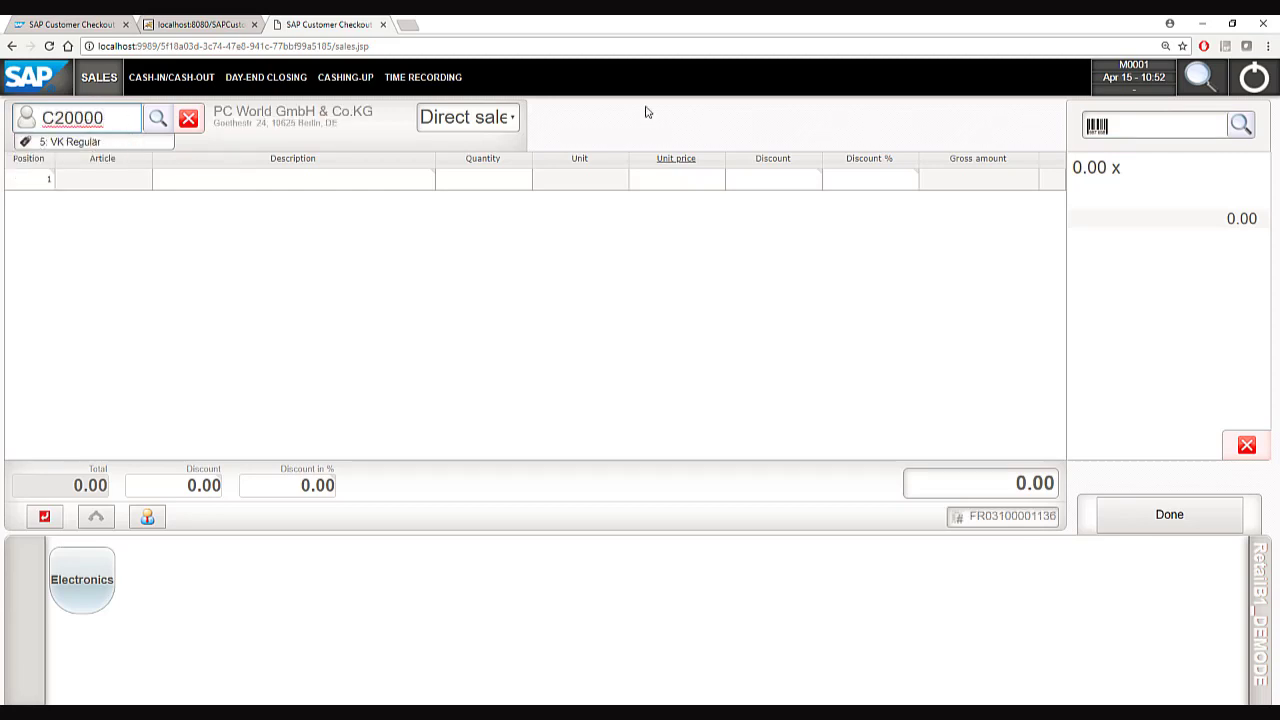
Add articles A00001 and A00002, totalling 199.21 EUR, and proceed to payment.
click(1144, 127)
text(A00001)
key(Return)
text(A)
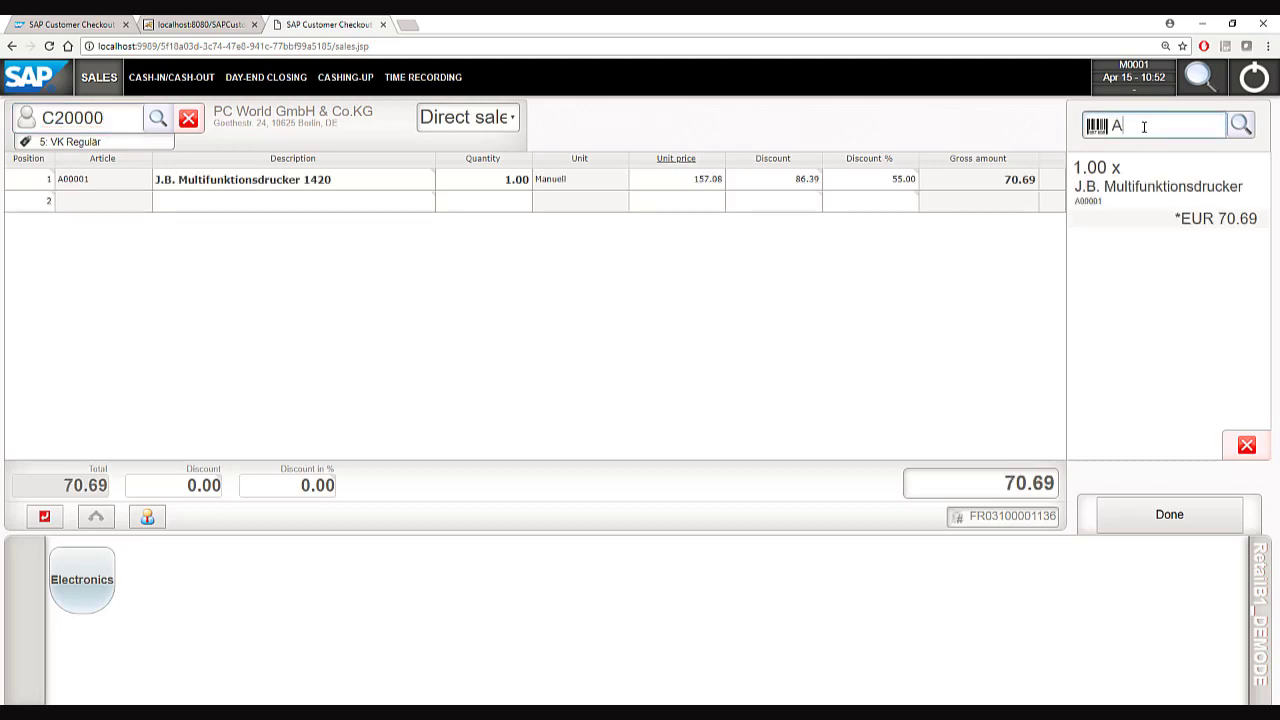
text(00002)
key(Return)
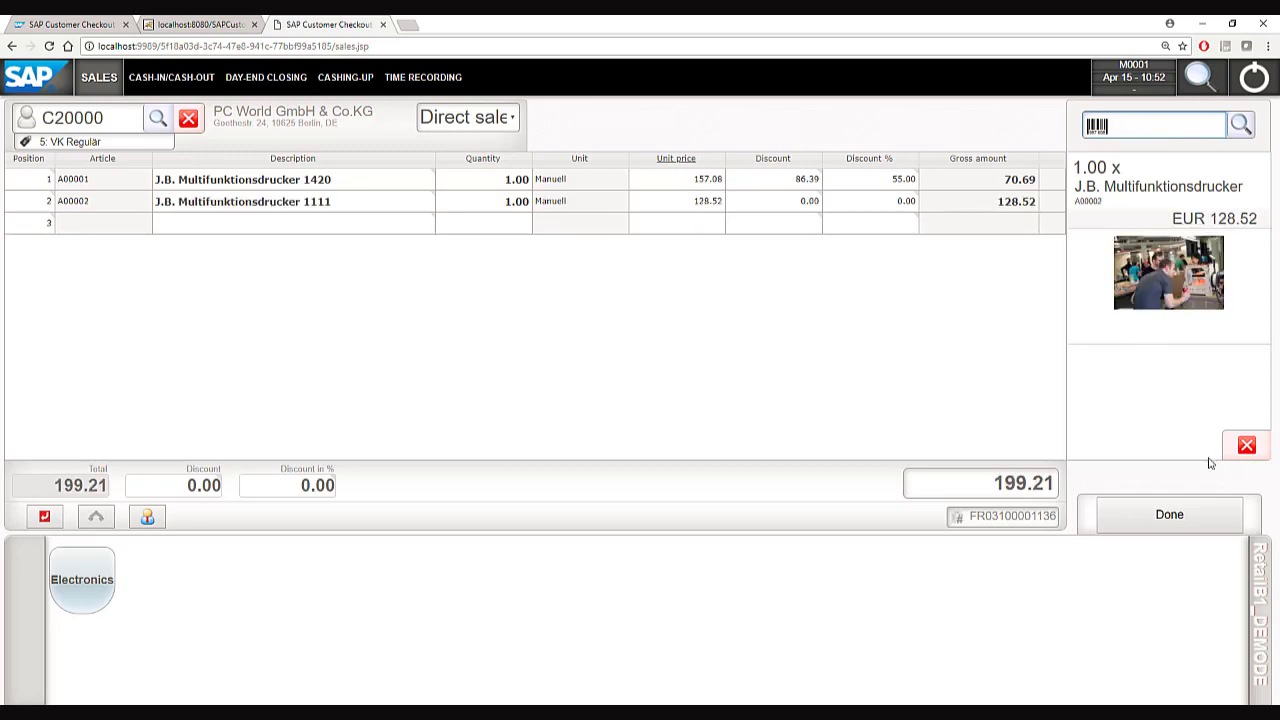
click(1149, 512)
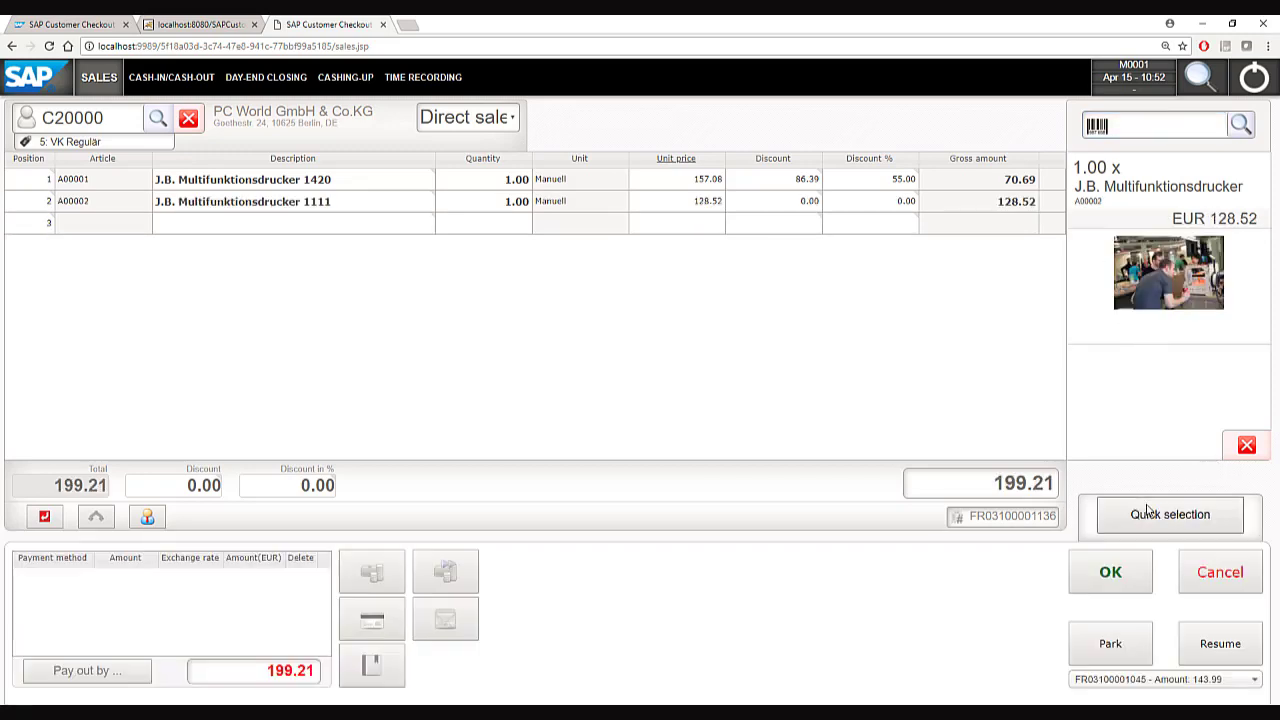
Pay the 199.21 sale with 200.00 cash and post it, acknowledging the 0.79 change.
click(373, 572)
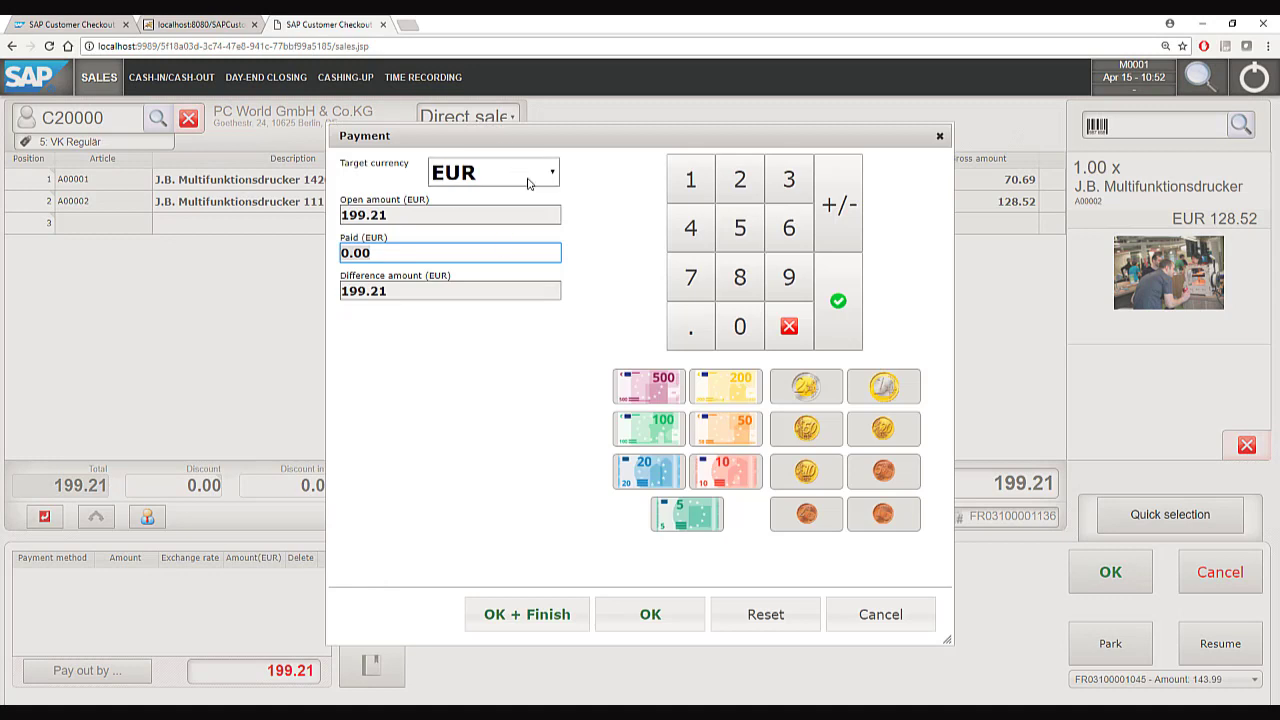
text(1)
key(BackSpace)
text(200)
click(650, 614)
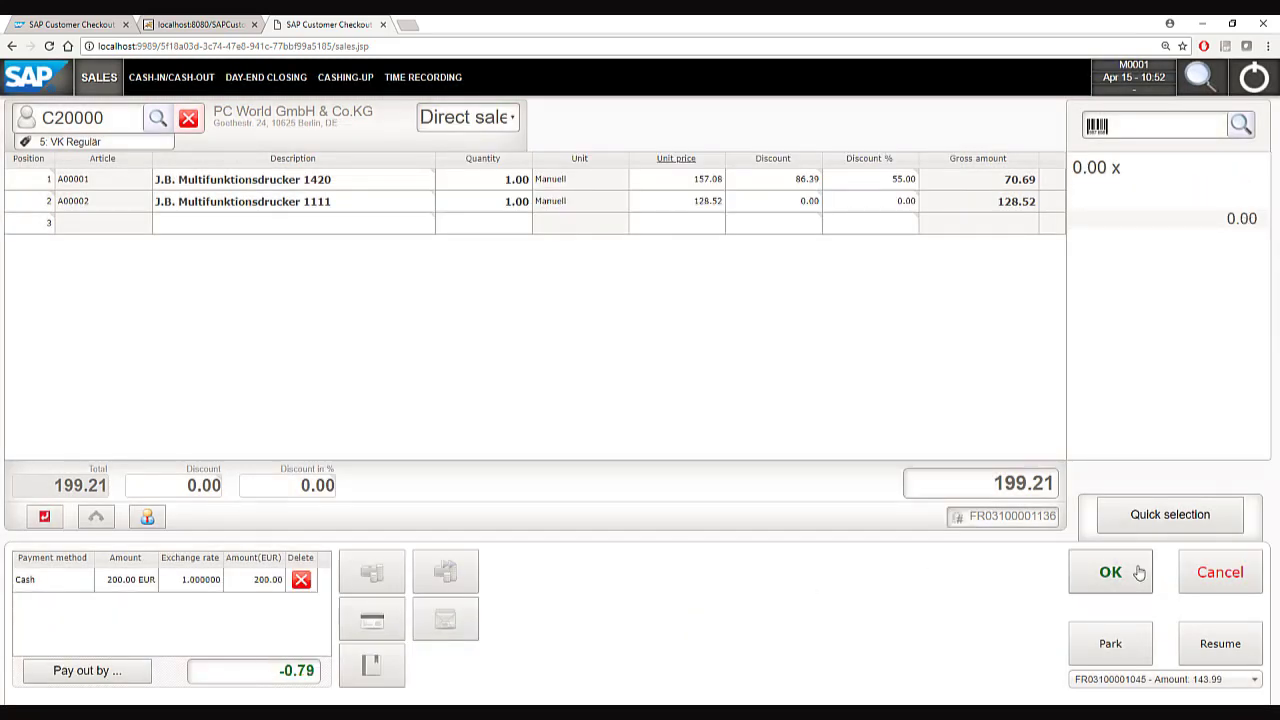
click(1111, 576)
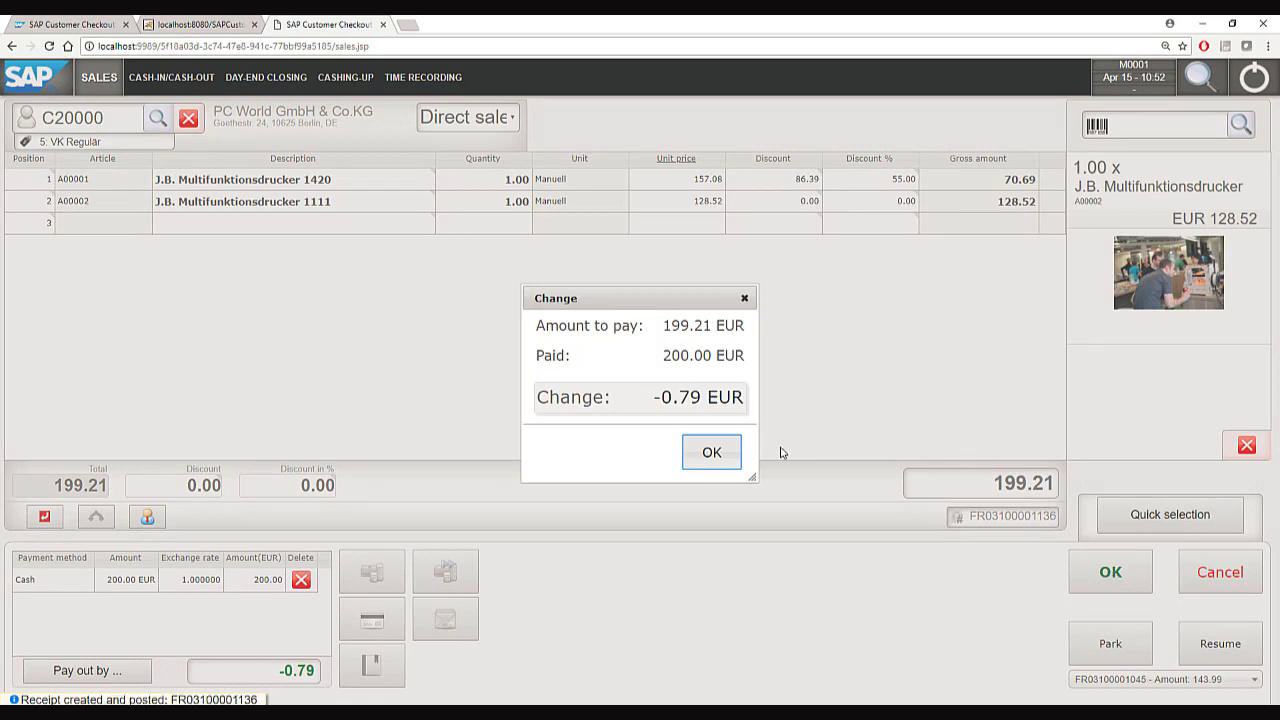
click(711, 453)
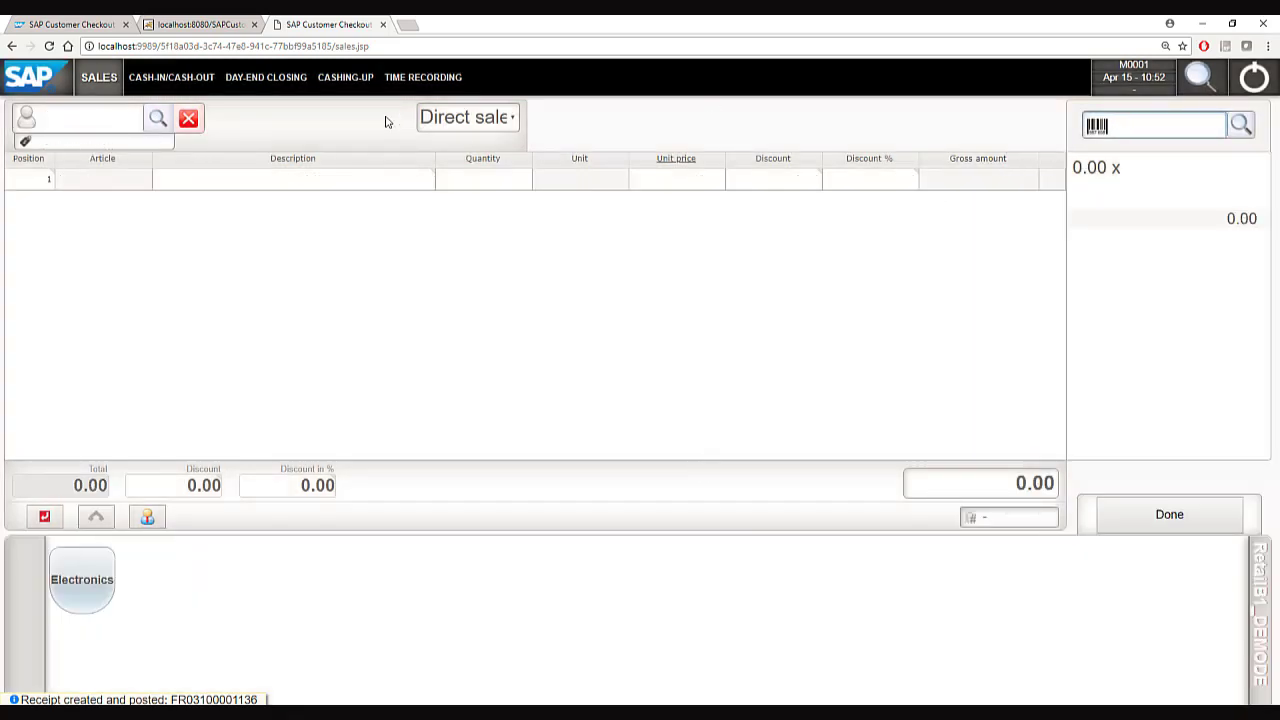
Log in to Checkout manager with the administrator account.
click(55, 22)
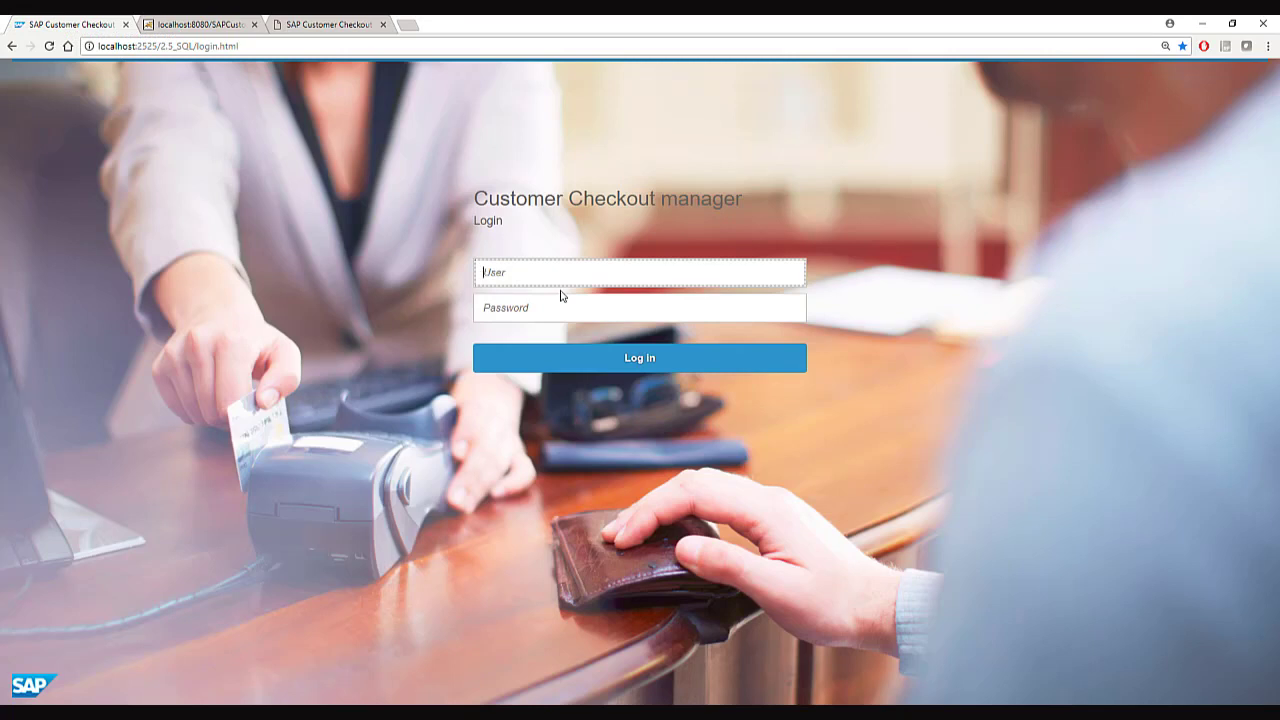
text(Admin)
key(Tab)
text(admin123)
key(Return)
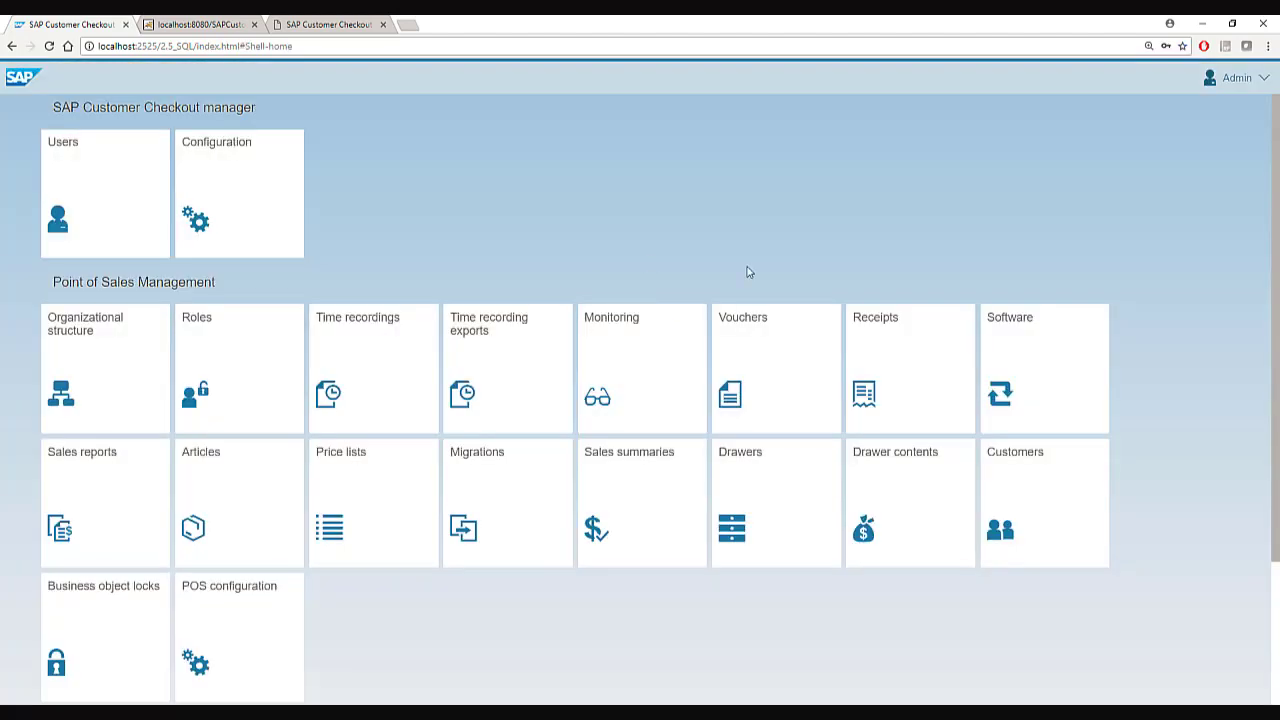
click(928, 374)
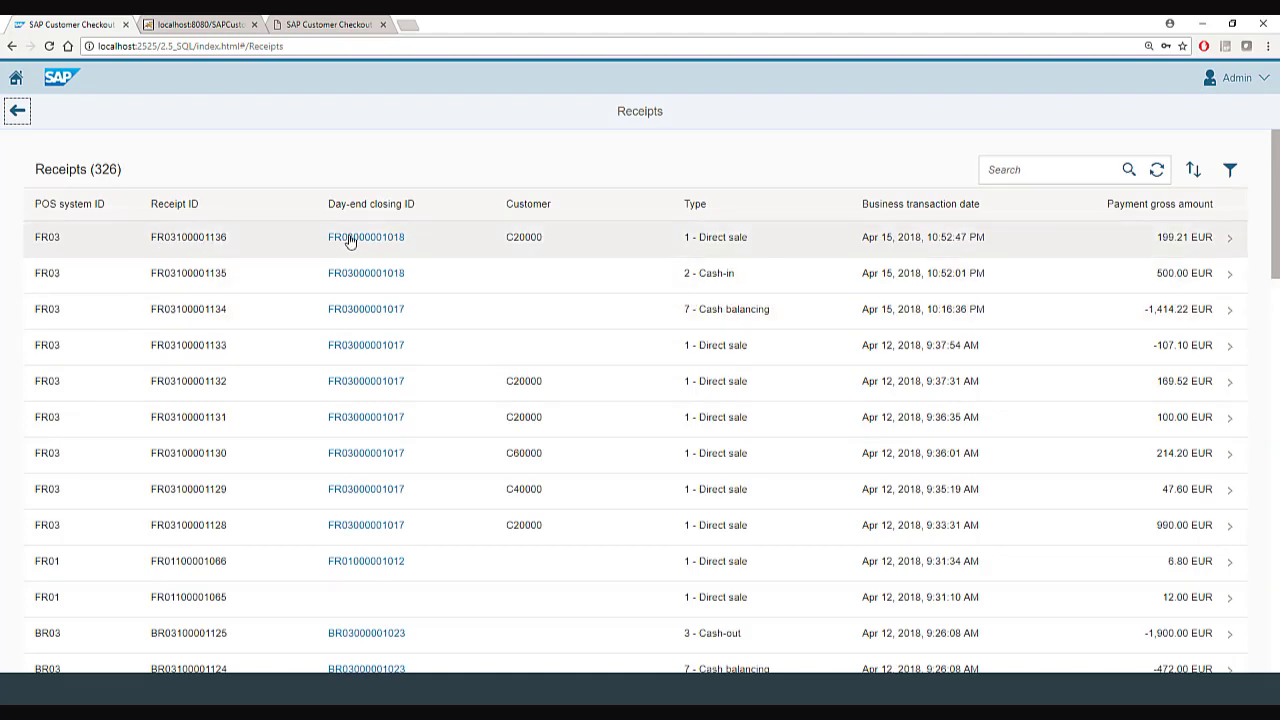
click(580, 243)
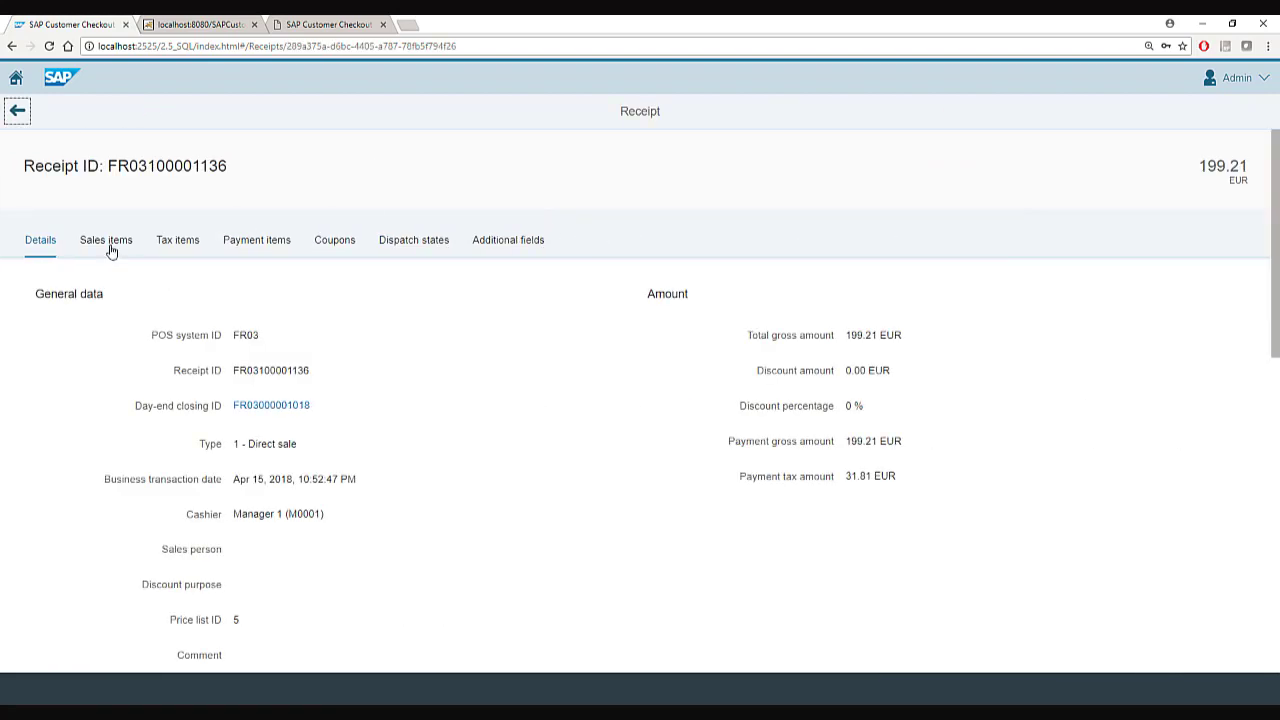
click(110, 249)
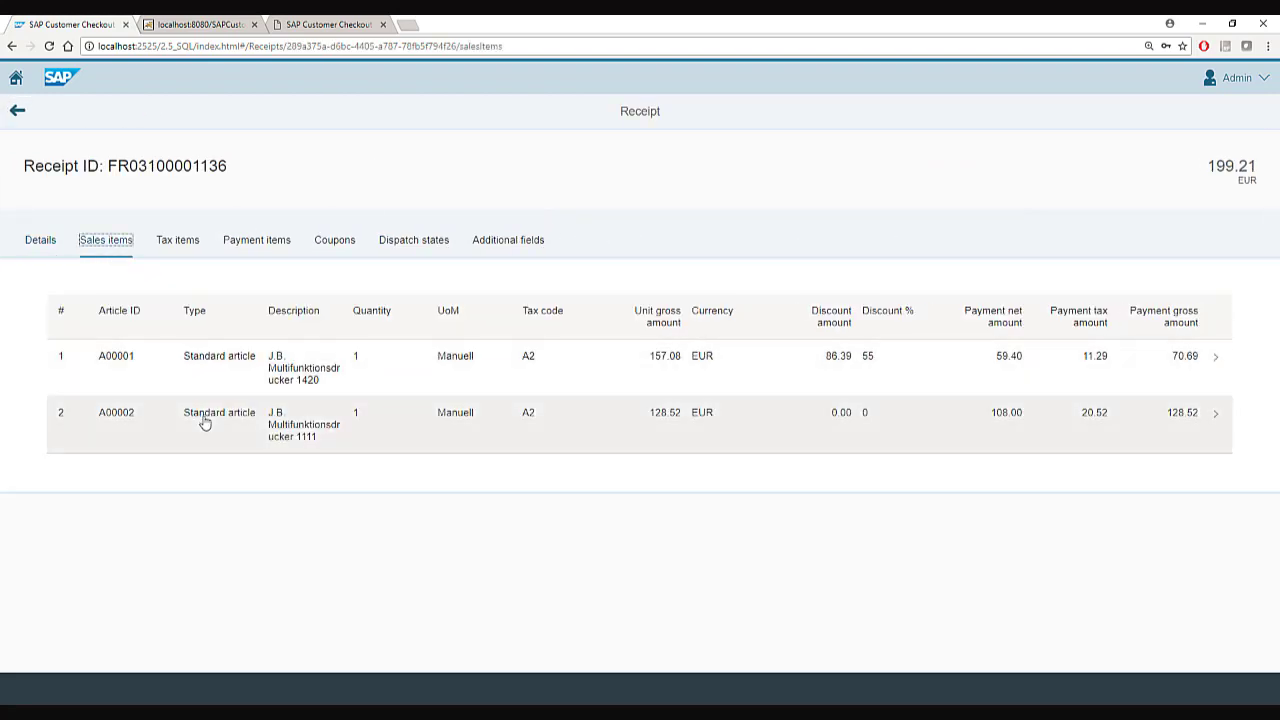
click(169, 246)
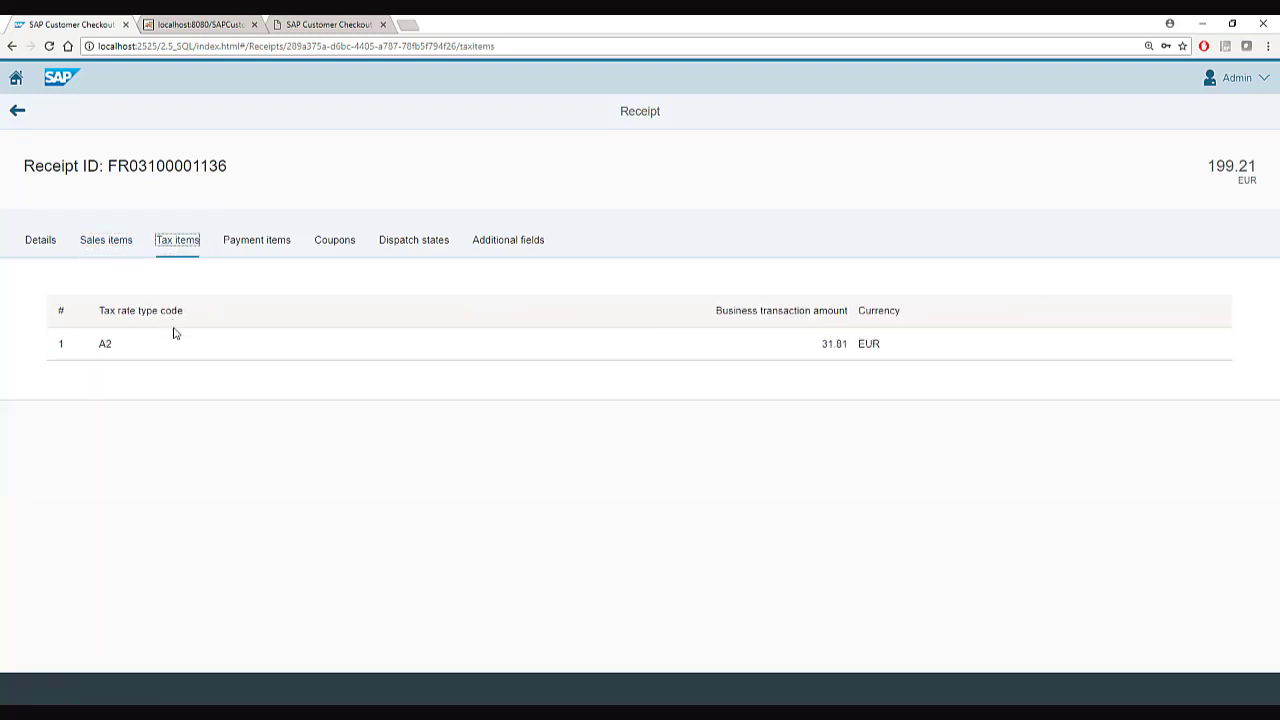
click(255, 241)
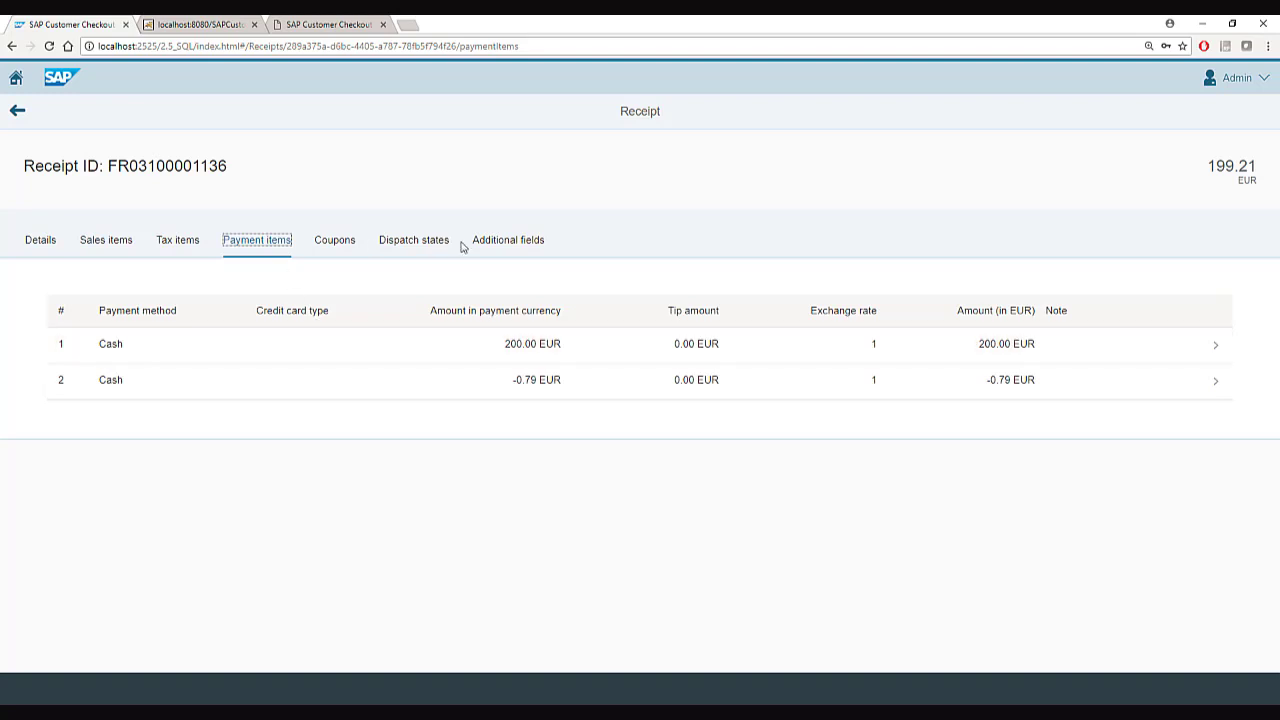
click(19, 112)
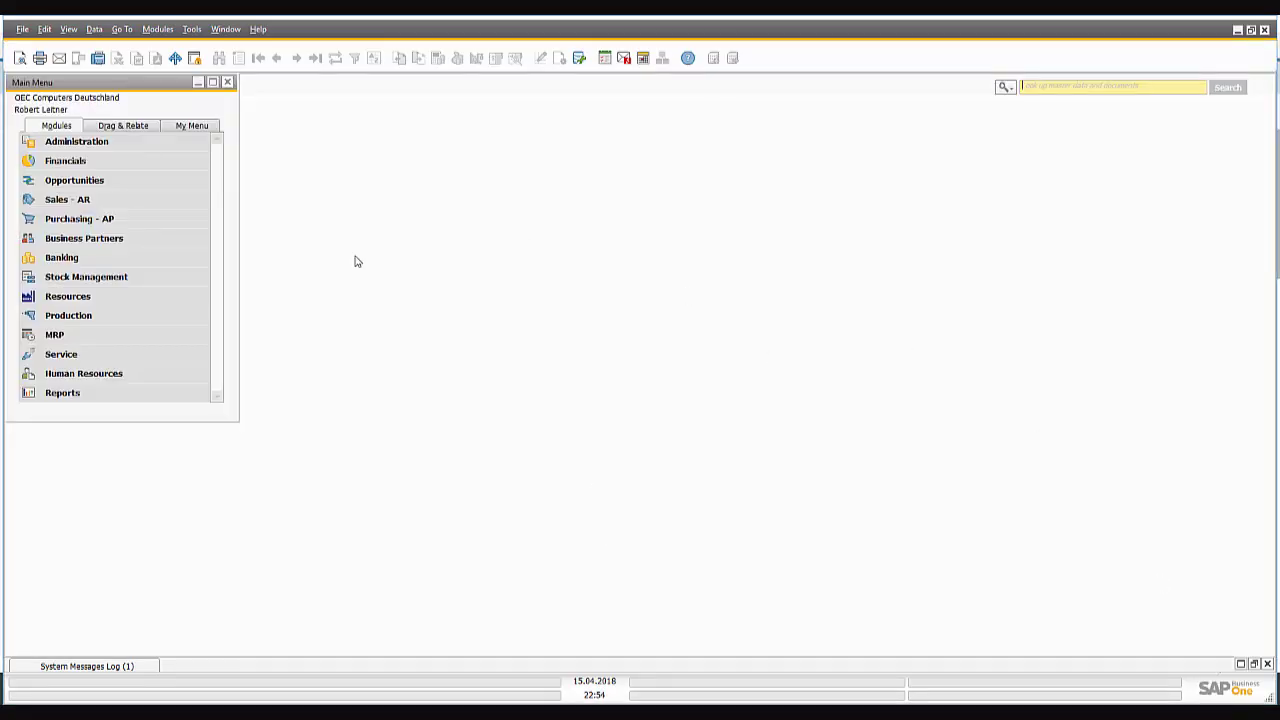
click(108, 198)
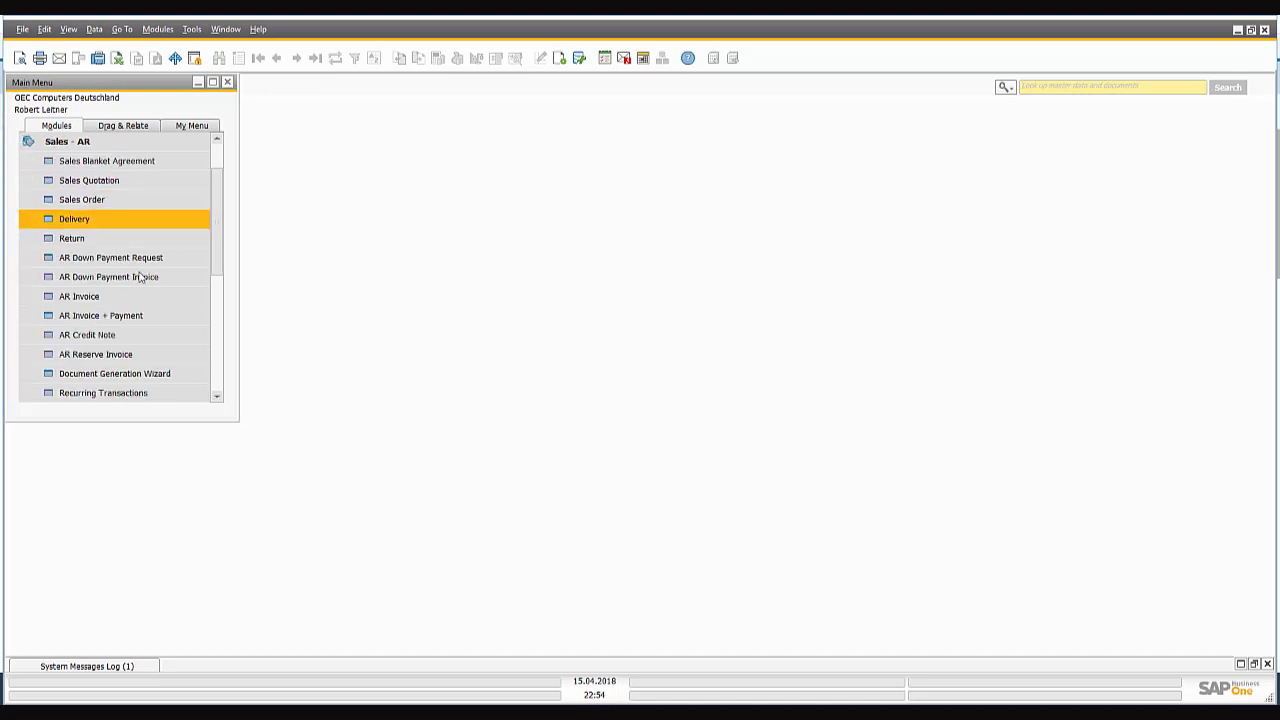
click(120, 300)
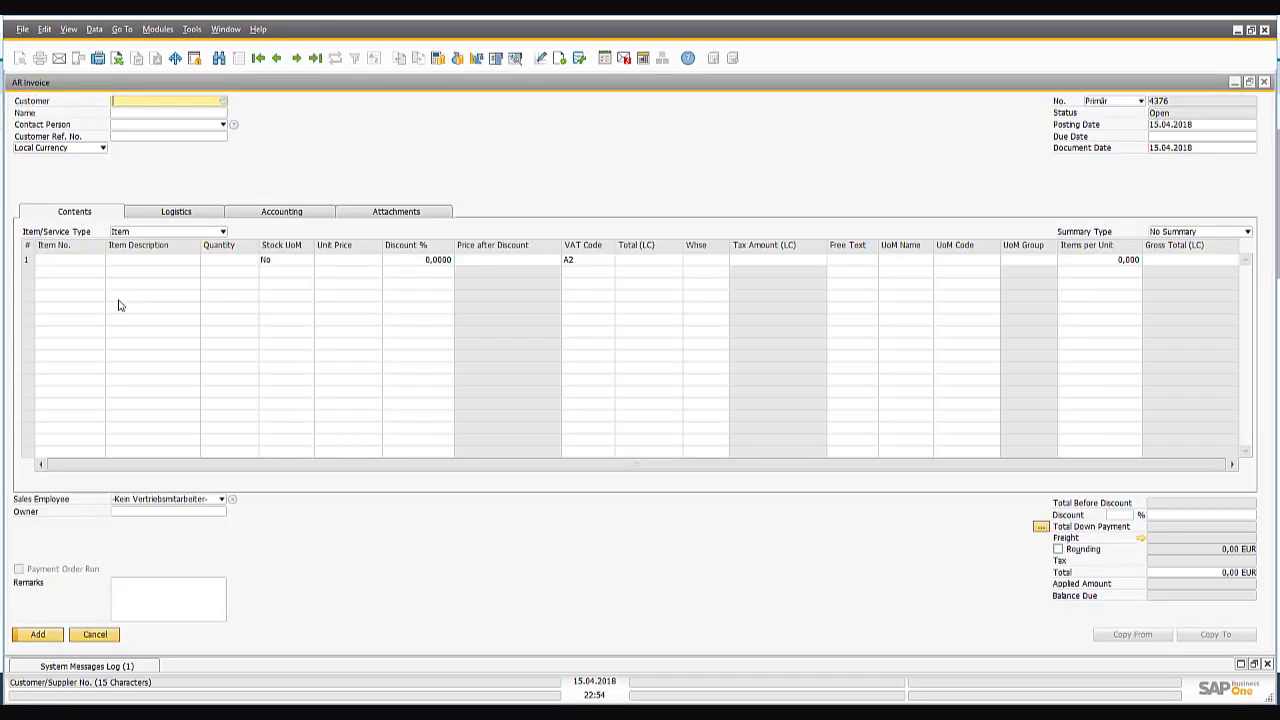
click(277, 60)
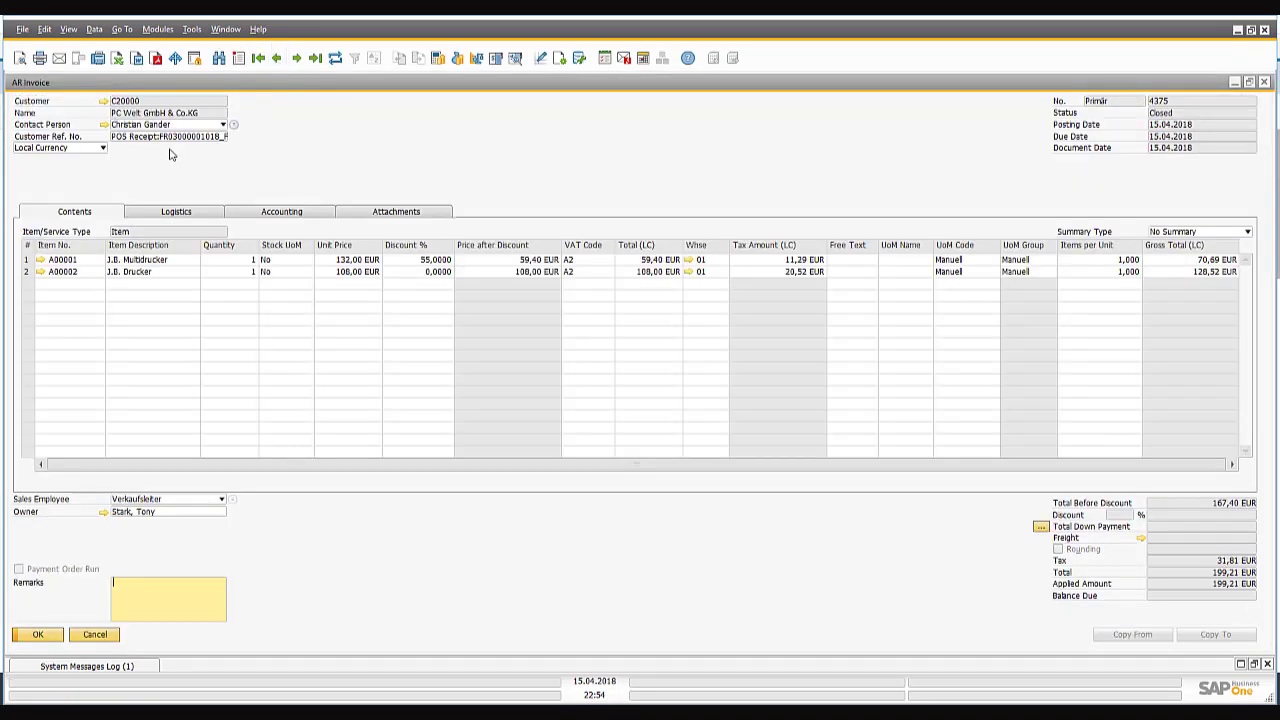
drag(170, 141, 221, 233)
key(Right)
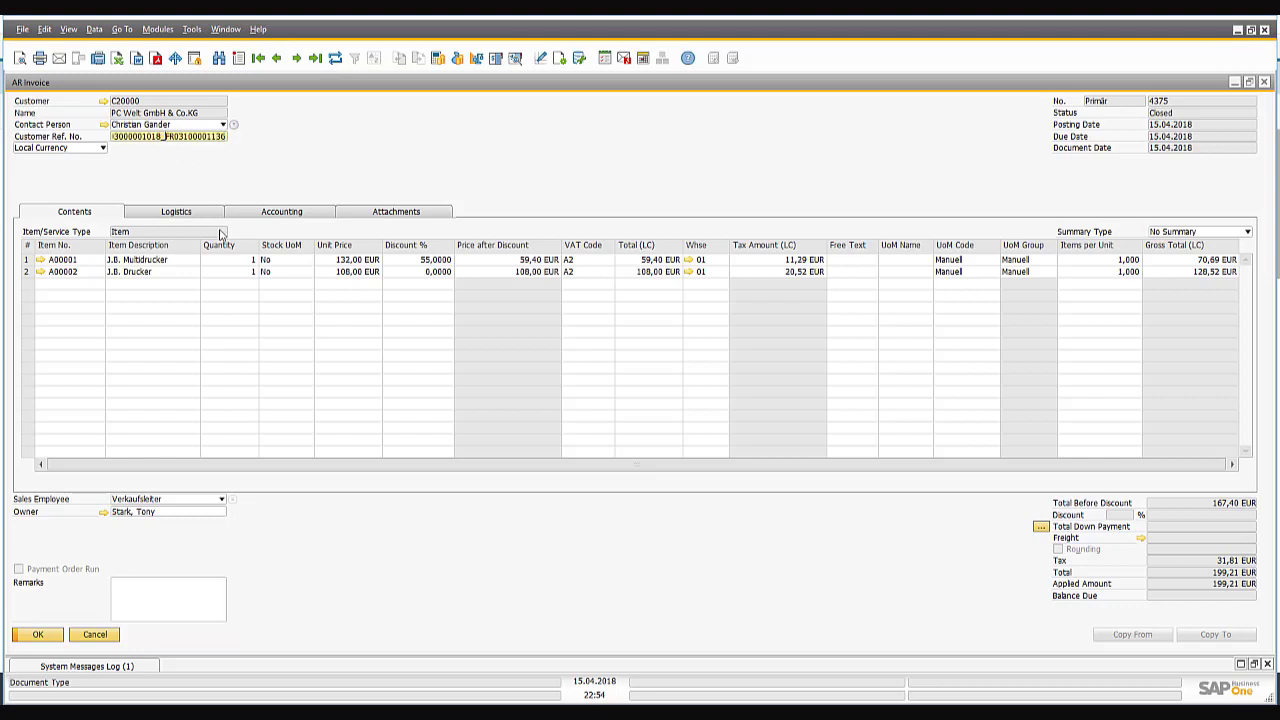
key(ctrl+Left)
key(shift+Right)
key(shift+Right)
key(shift+Right)
key(shift+Right)
key(shift+Right)
key(shift+Right)
key(shift+Right)
key(shift+Right)
key(shift+Right)
key(shift+Right)
key(shift+Right)
key(shift+Right)
key(shift+Right)
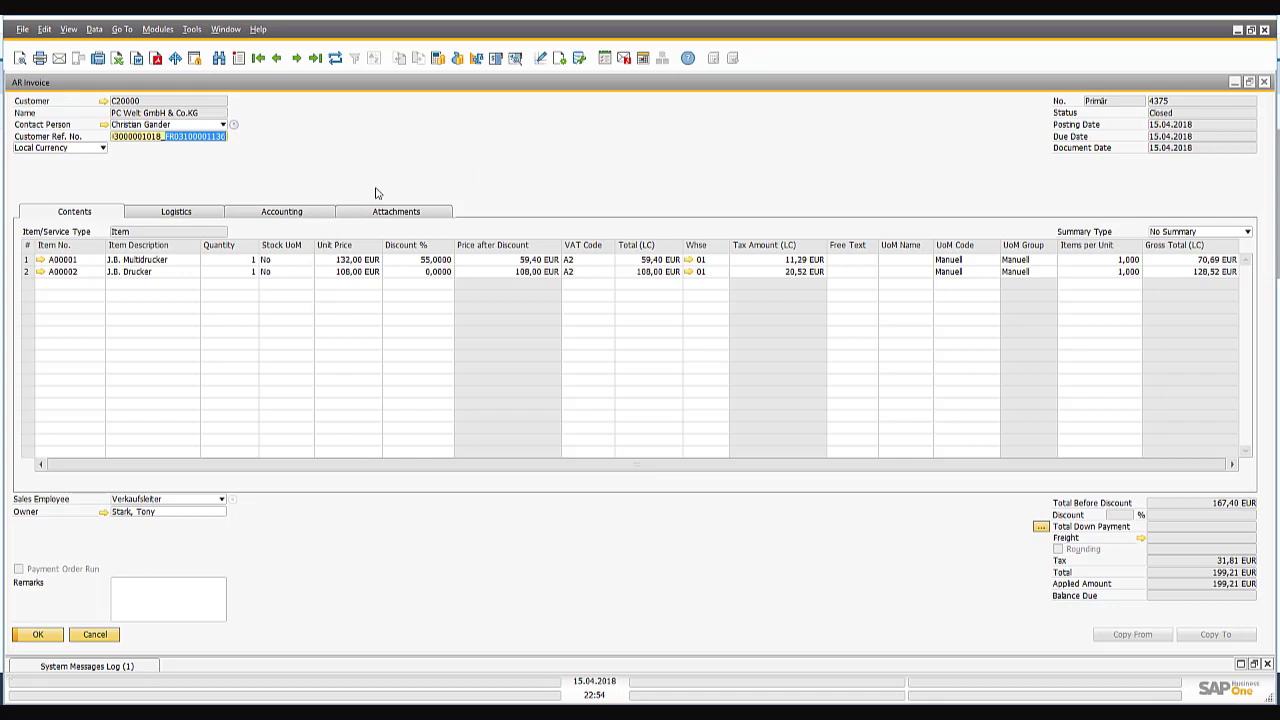
Follow invoice 4375's relationship map to incoming payment 4262 and review its payment means.
right_click(367, 159)
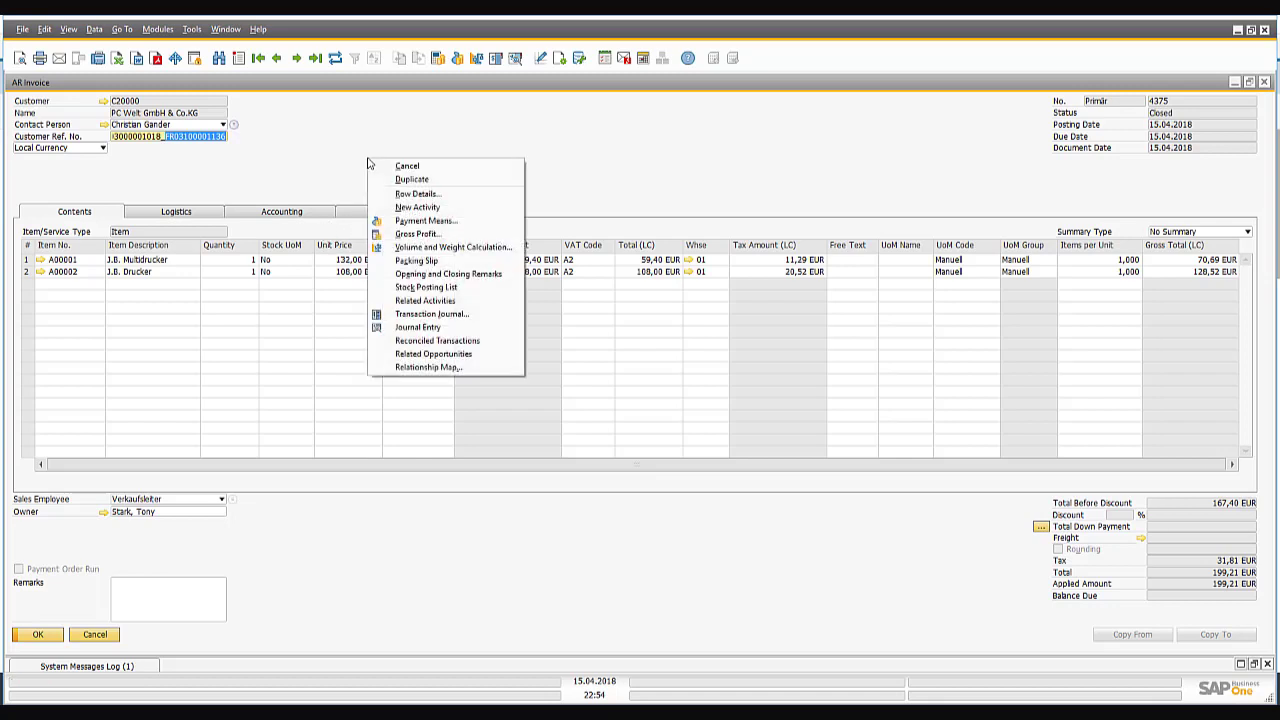
click(431, 367)
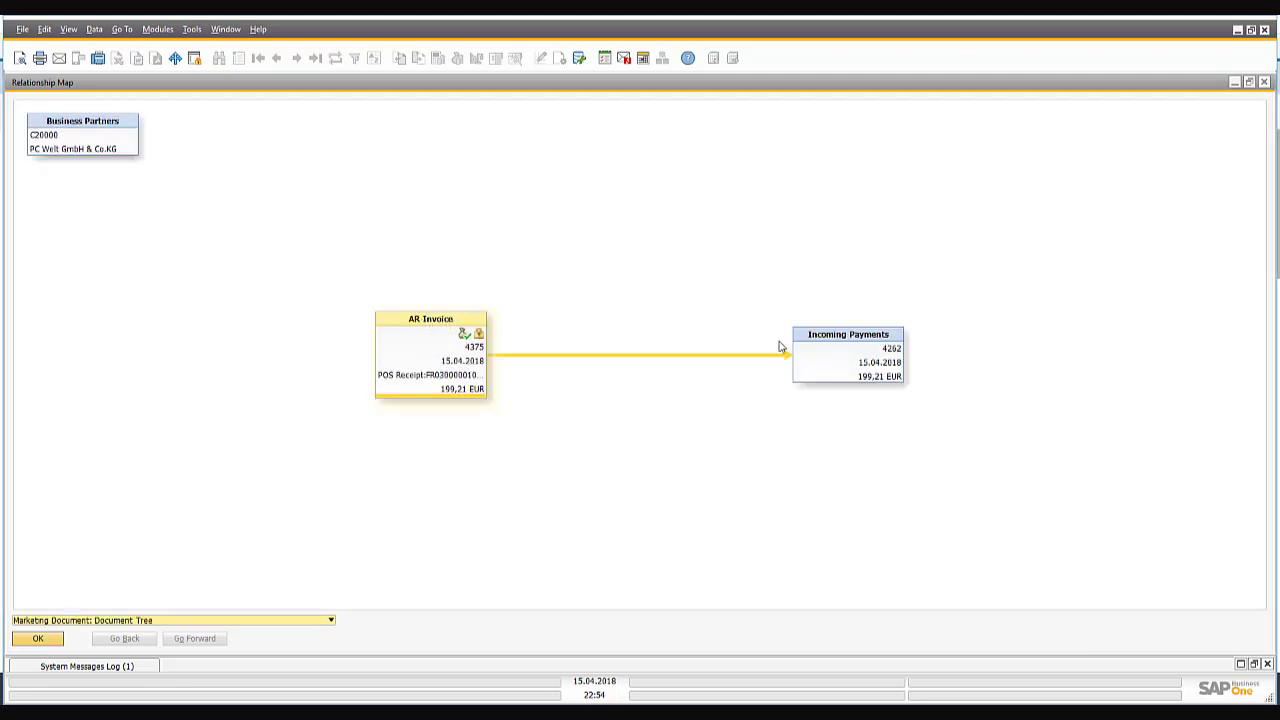
double_click(836, 338)
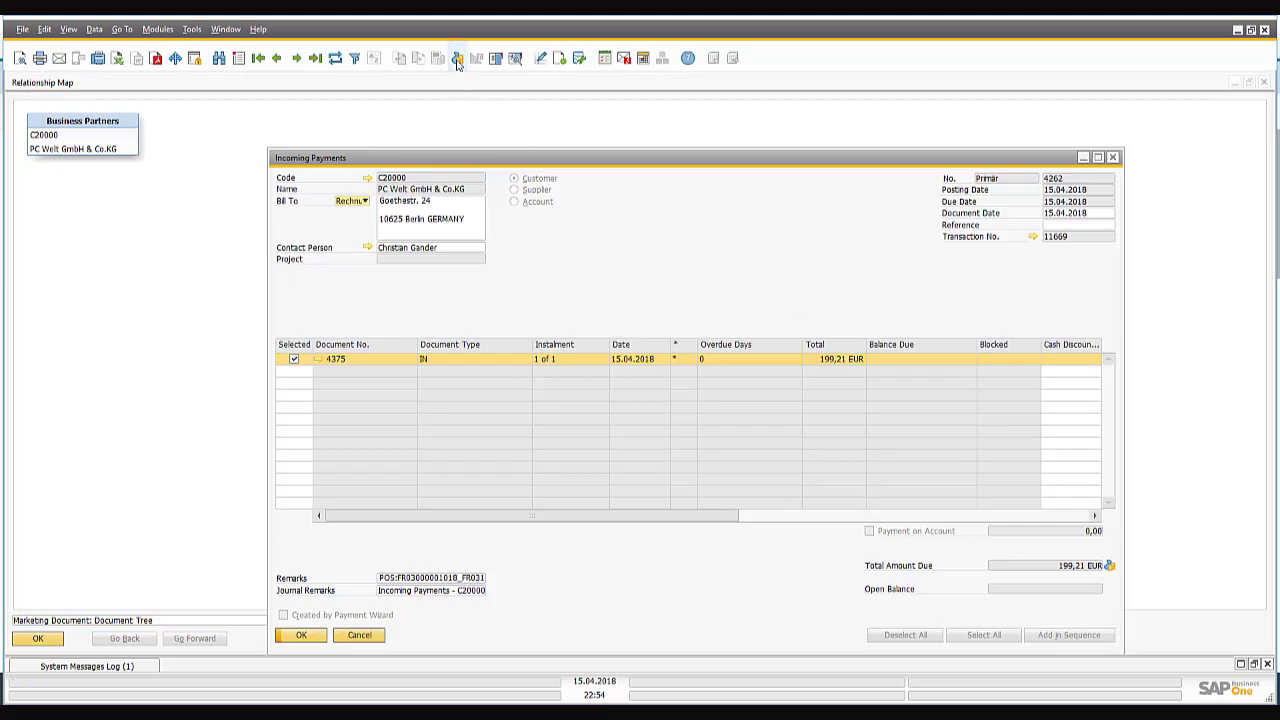
click(458, 58)
drag(917, 340, 567, 230)
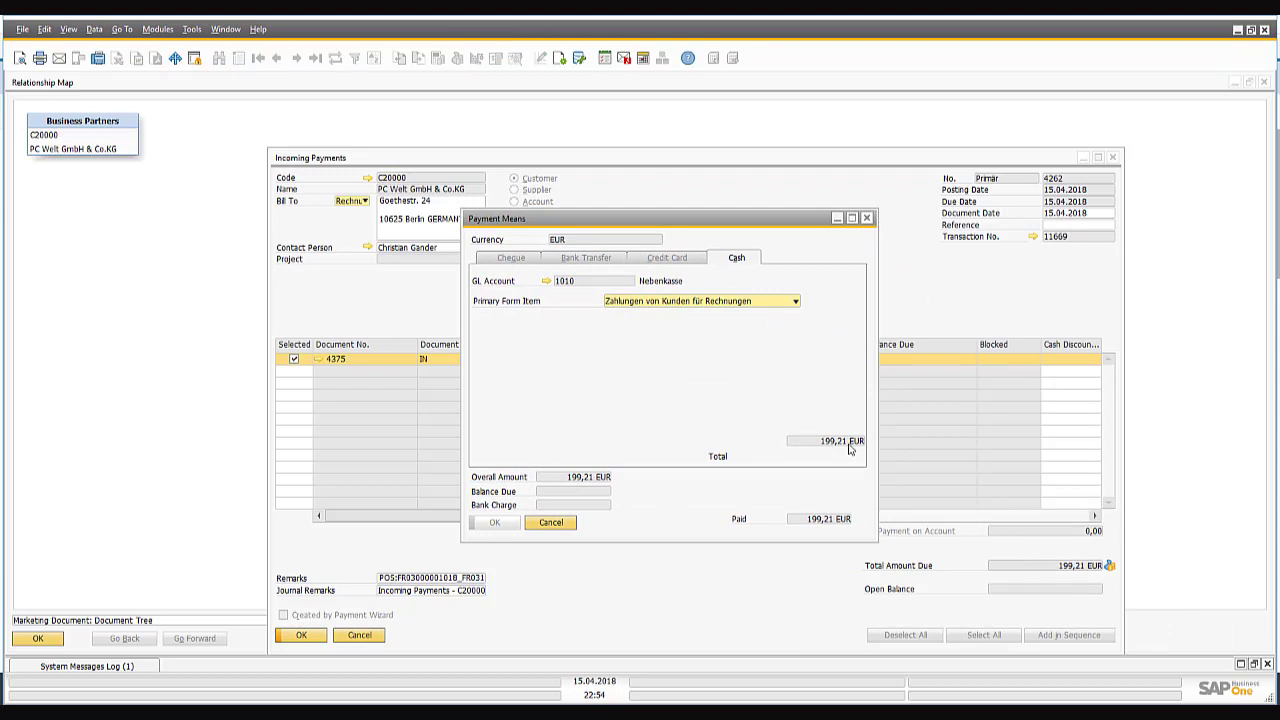
click(560, 521)
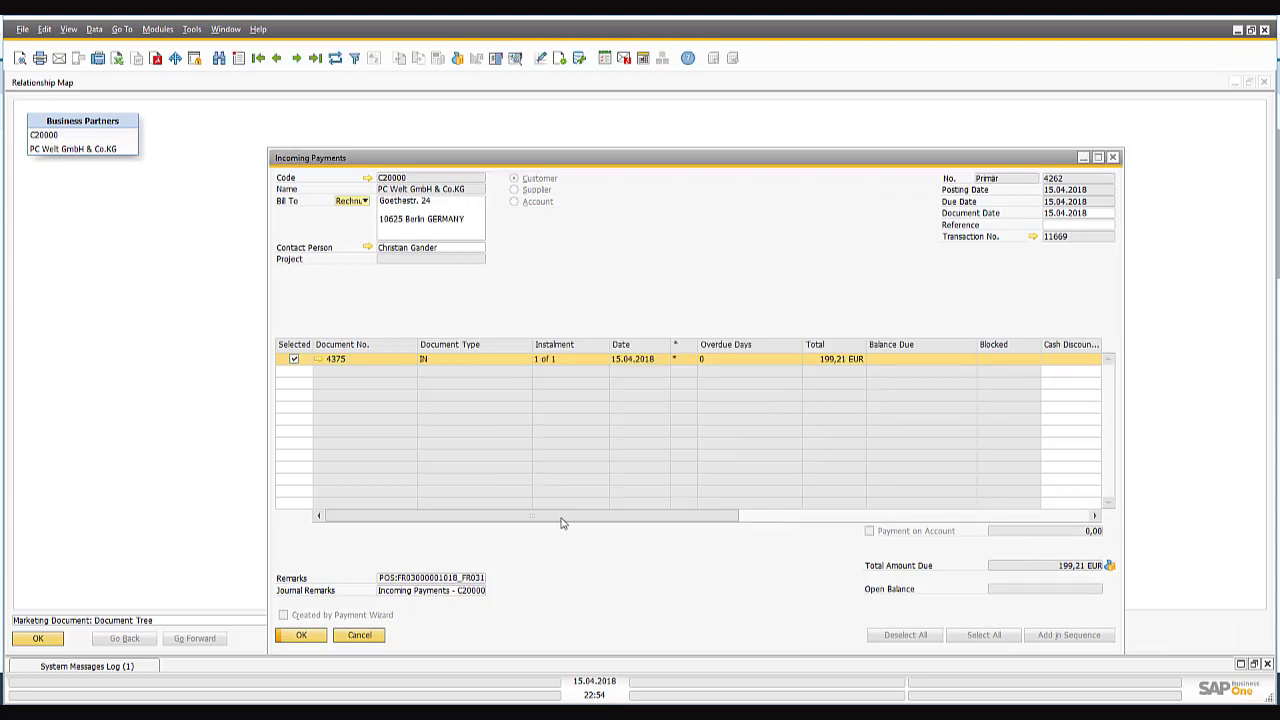
click(1237, 29)
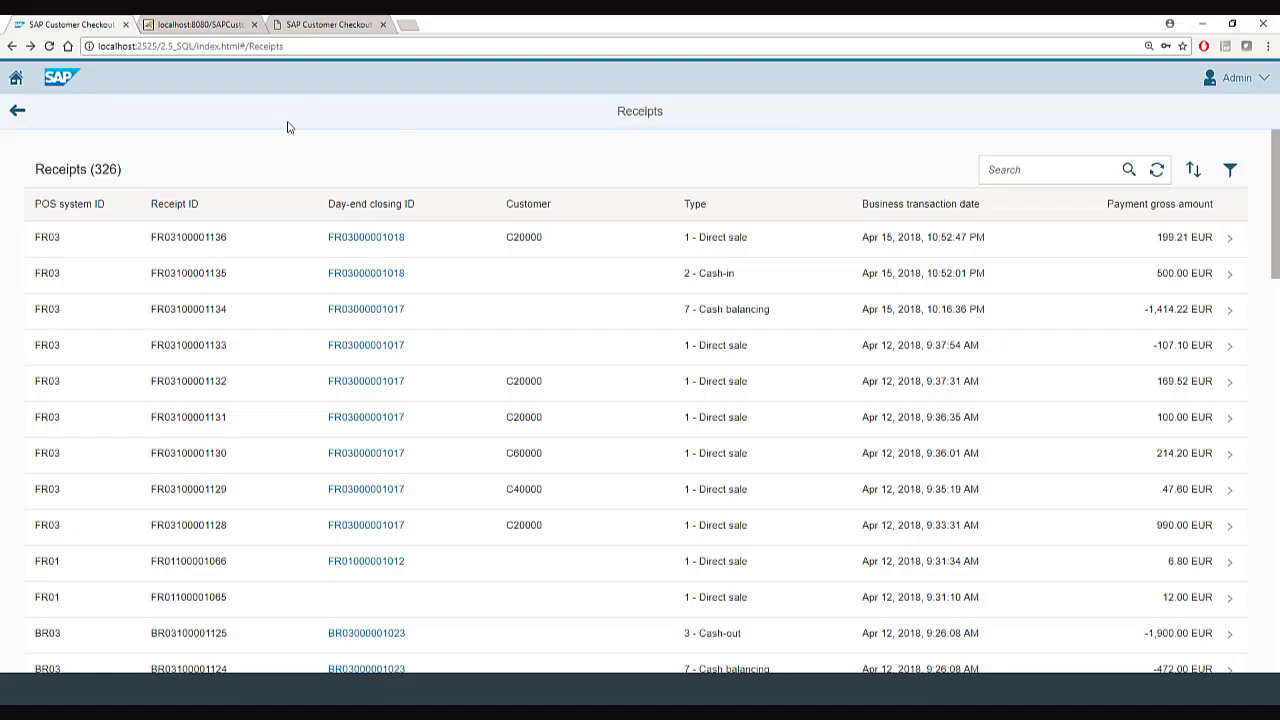
Glance at the Monitor's point-of-sale receipts, then go back to the POS Sales screen.
click(201, 22)
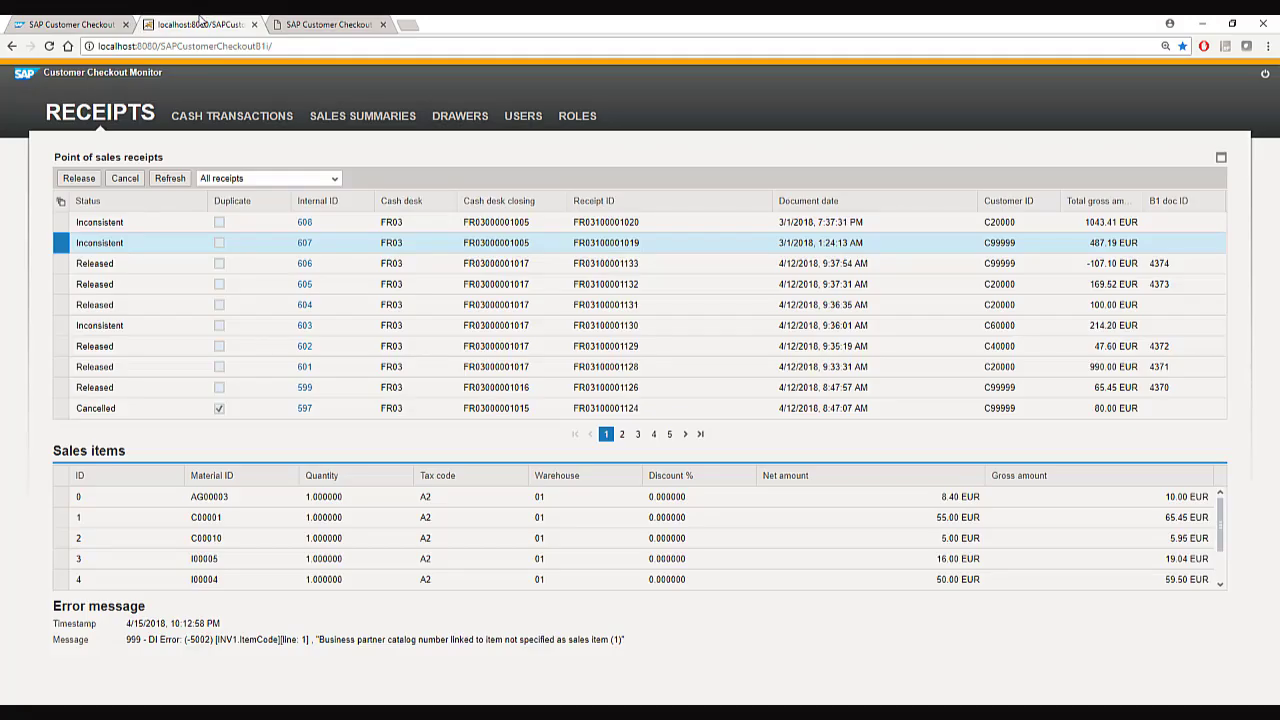
click(322, 23)
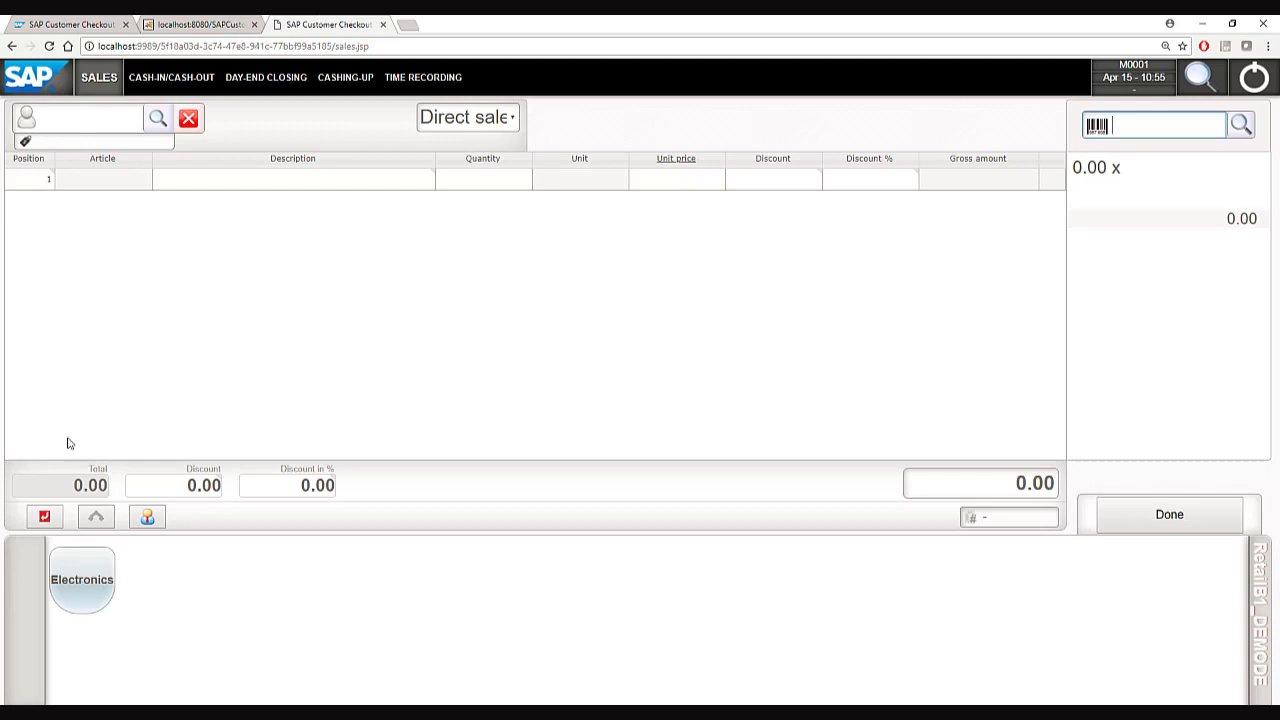
Add a Motherboard BTX and a USB Maus from Electronics > Computer, totalling 71.40 EUR.
click(95, 583)
click(95, 582)
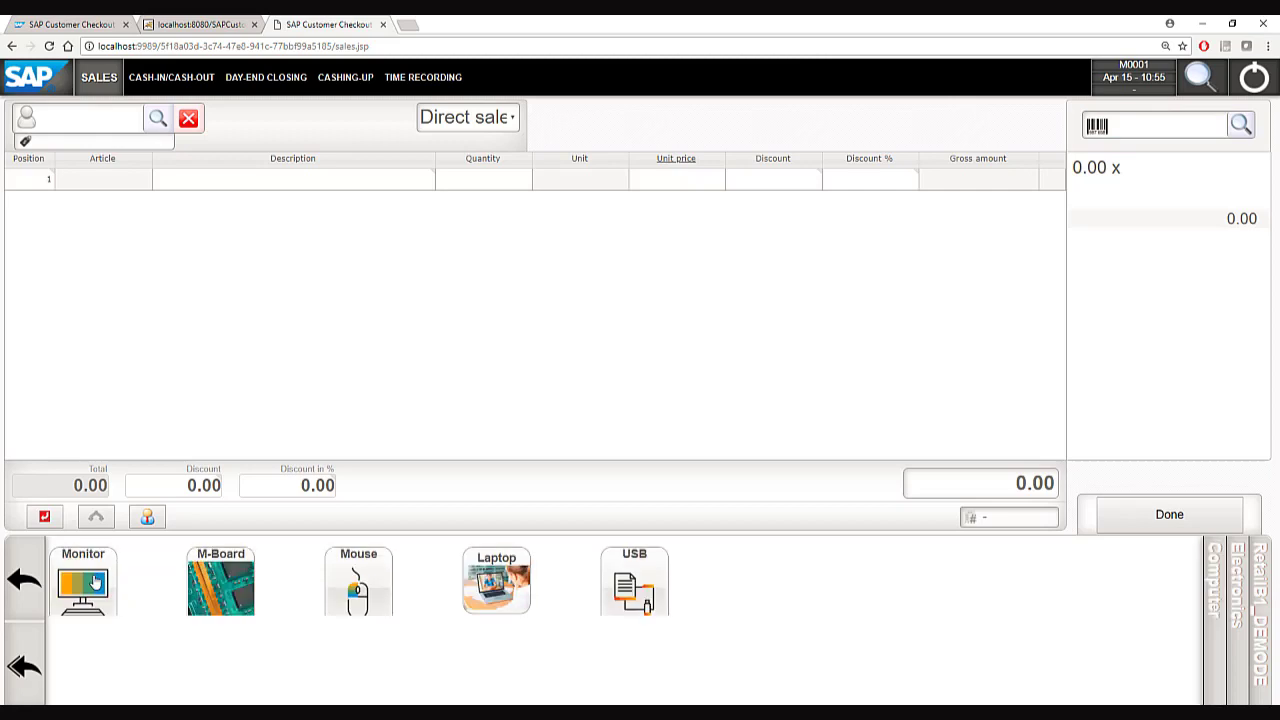
click(233, 591)
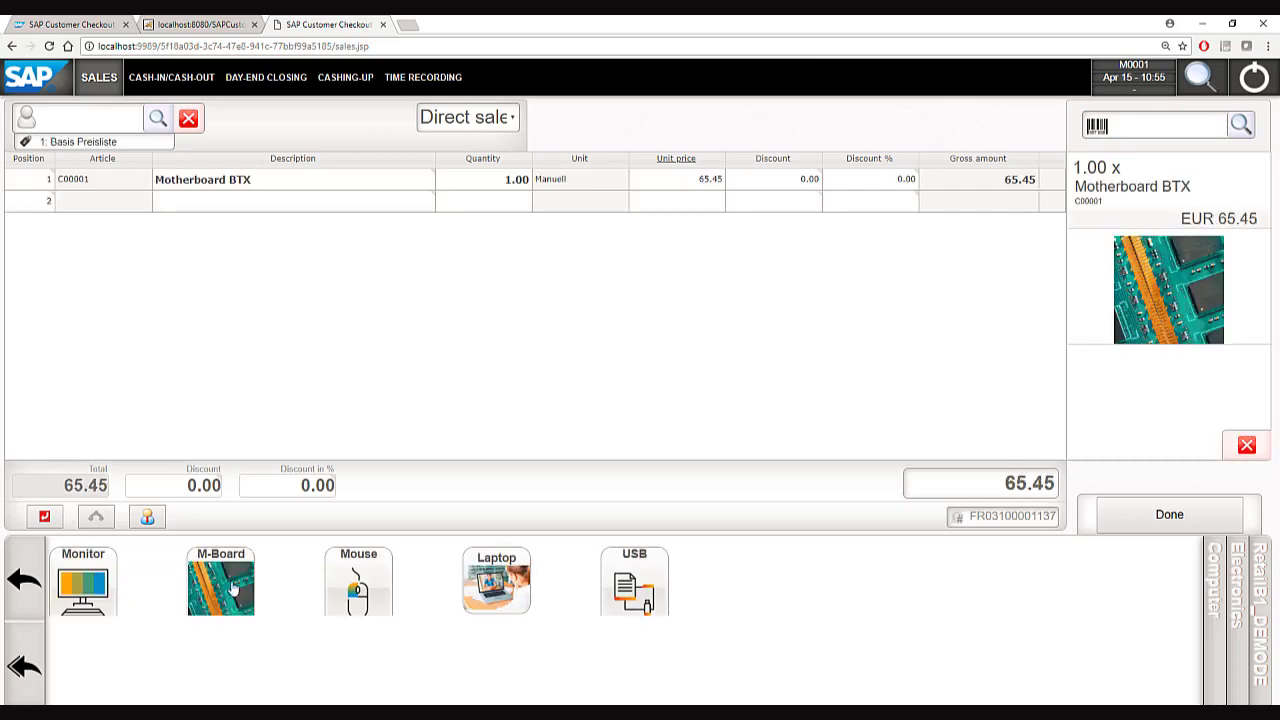
click(362, 580)
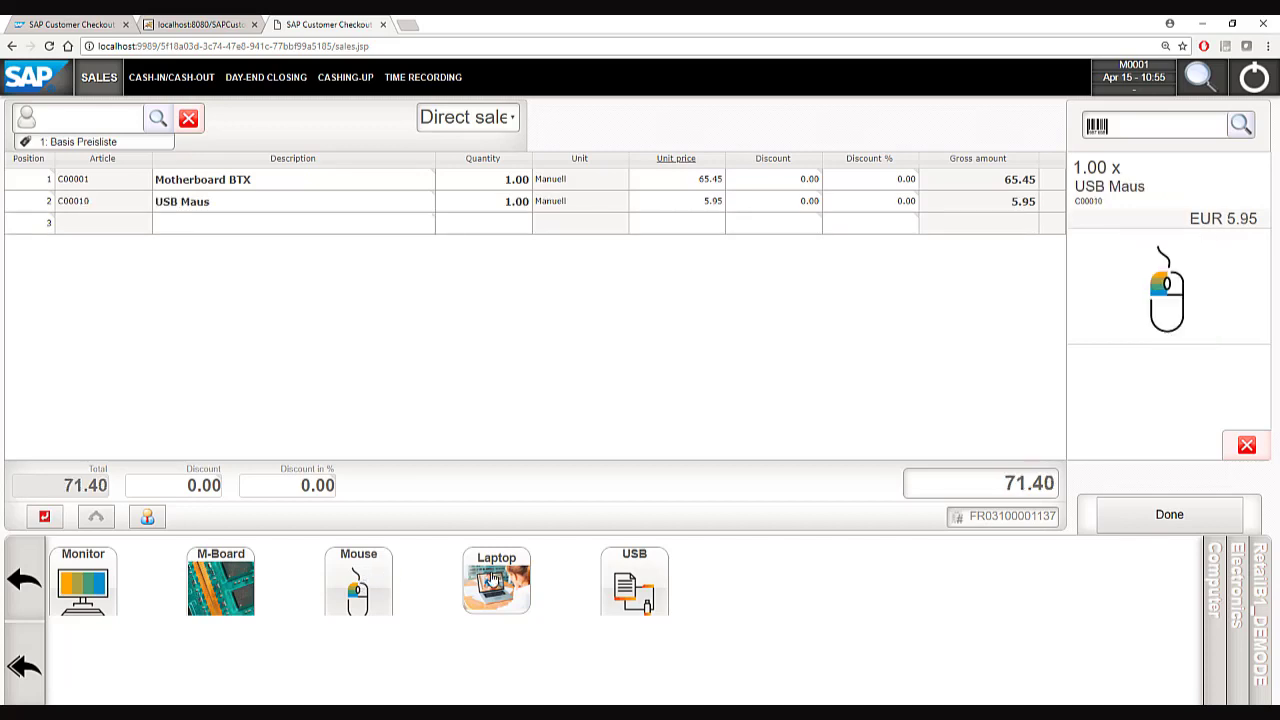
click(1198, 511)
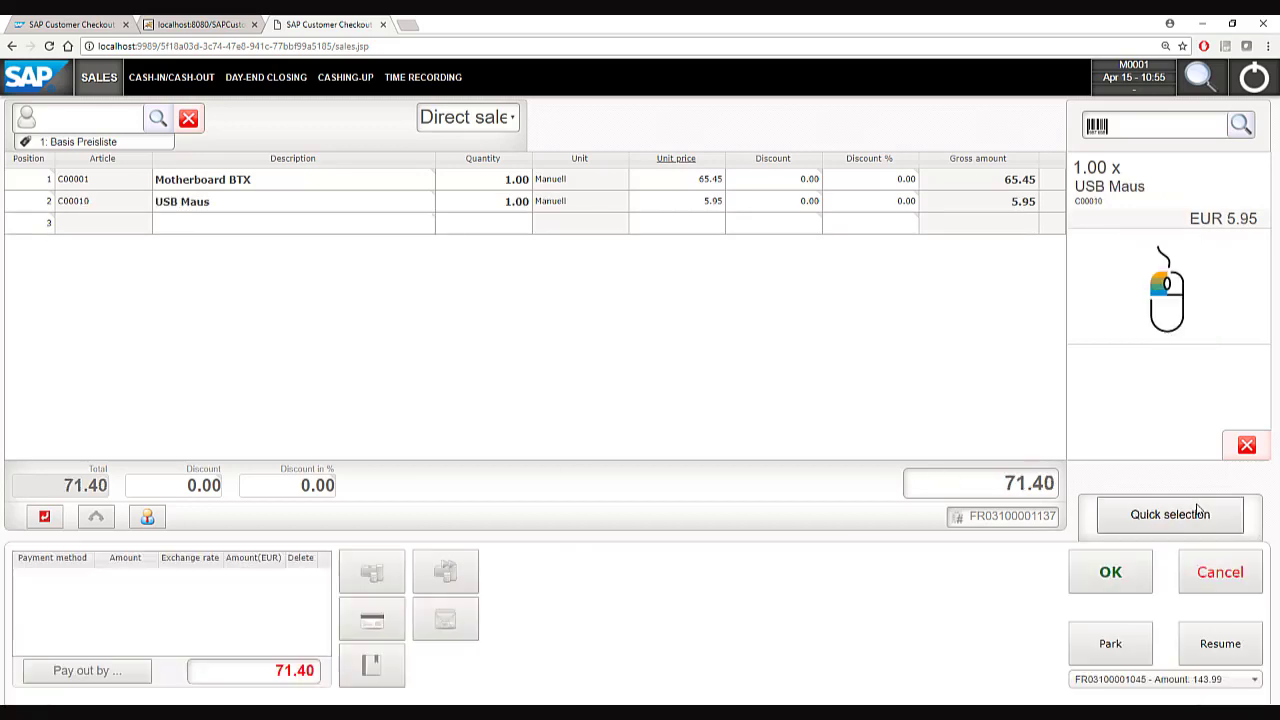
Pay the 71.40 EUR by American Express card and post the receipt.
click(385, 621)
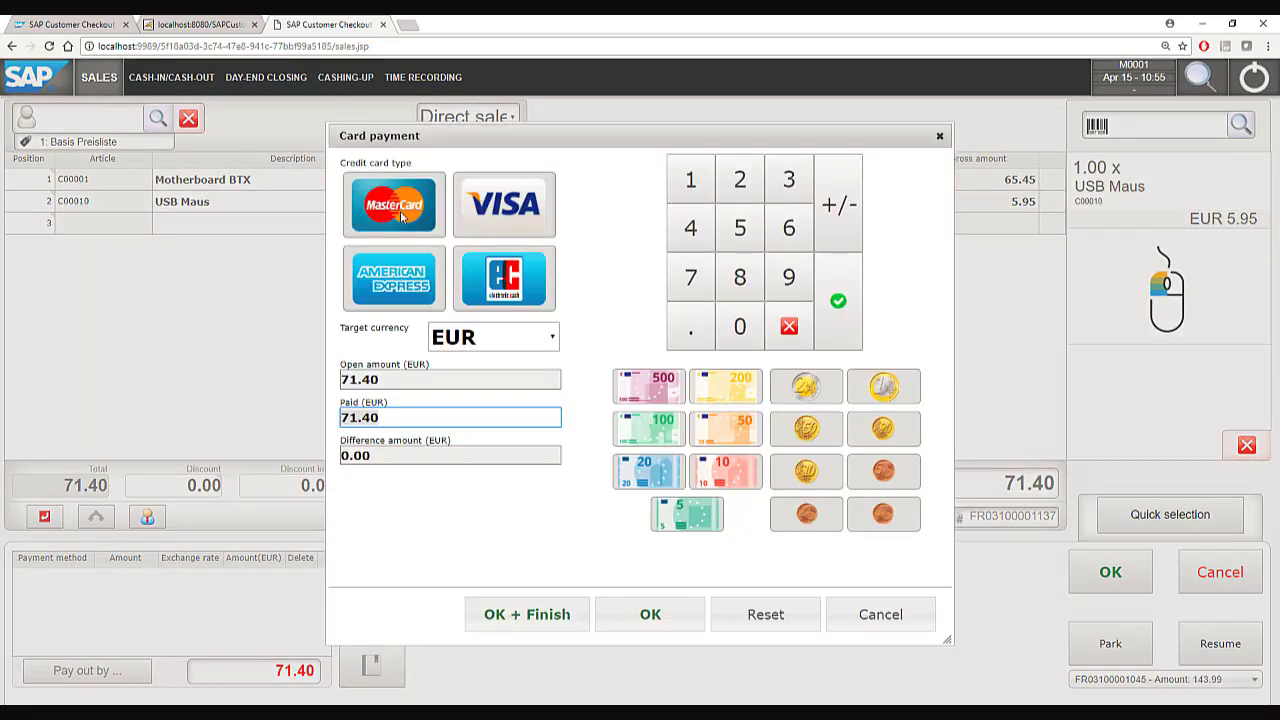
click(398, 281)
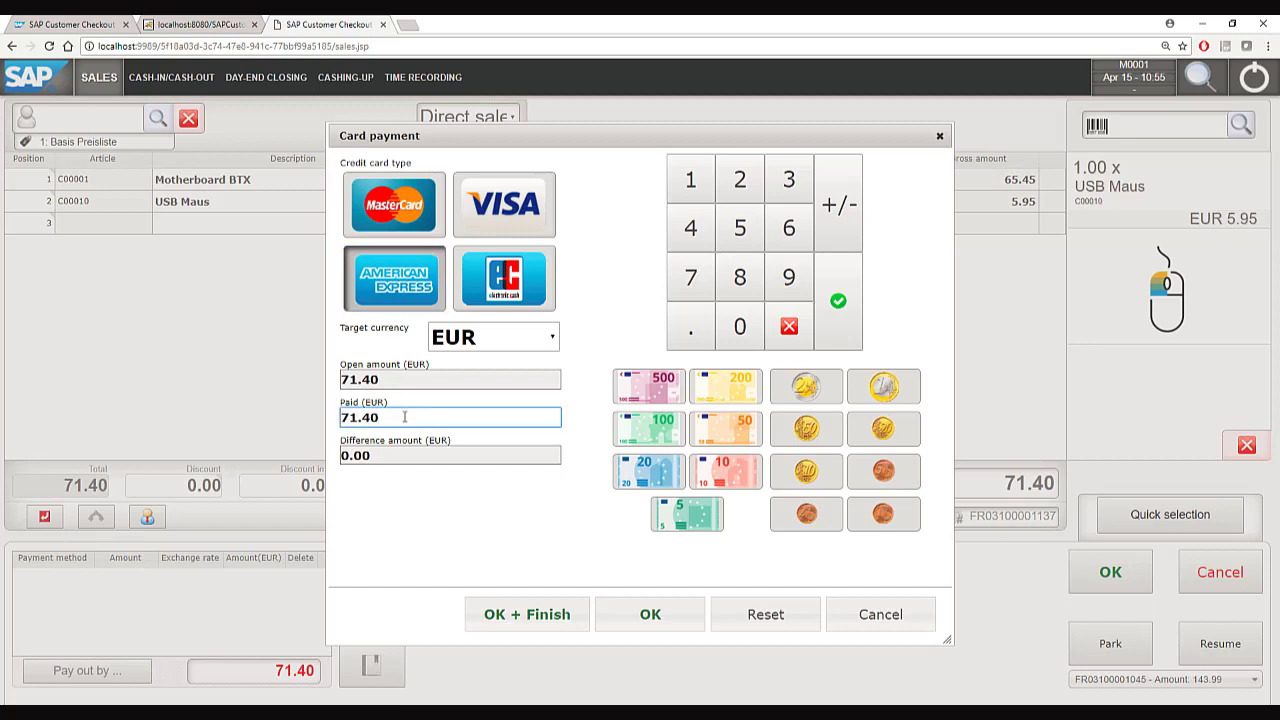
click(650, 614)
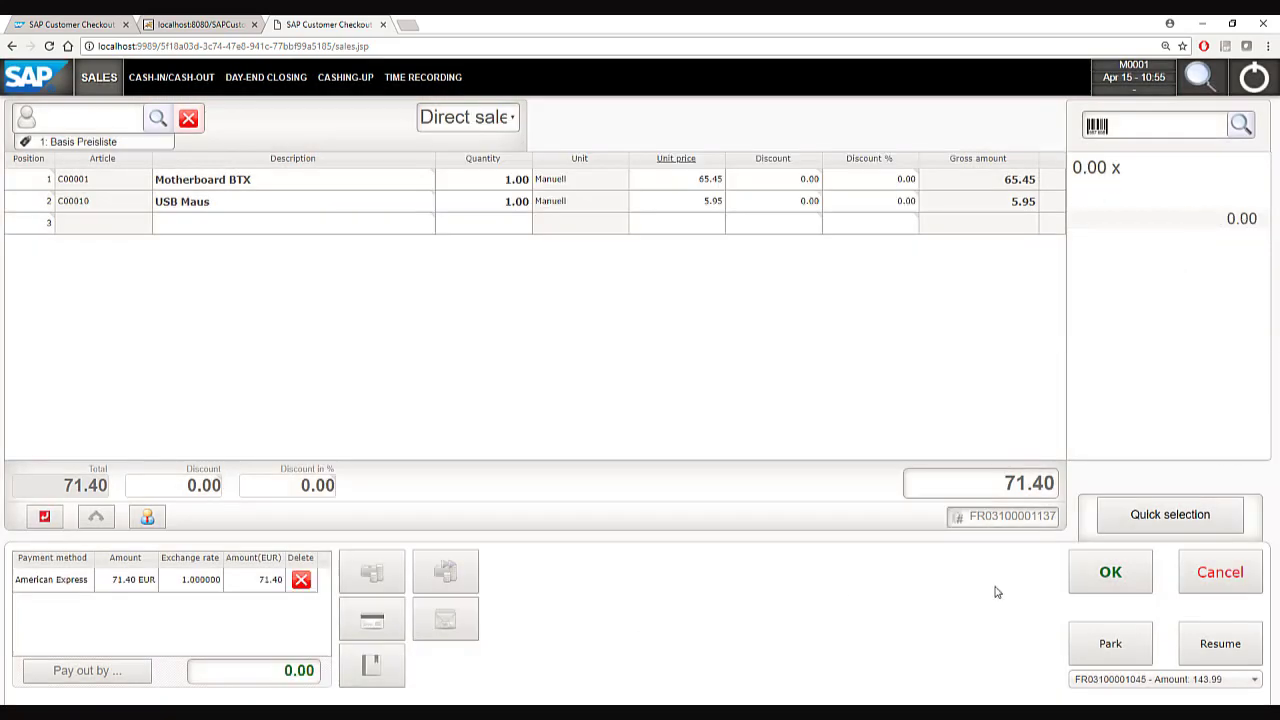
click(1080, 578)
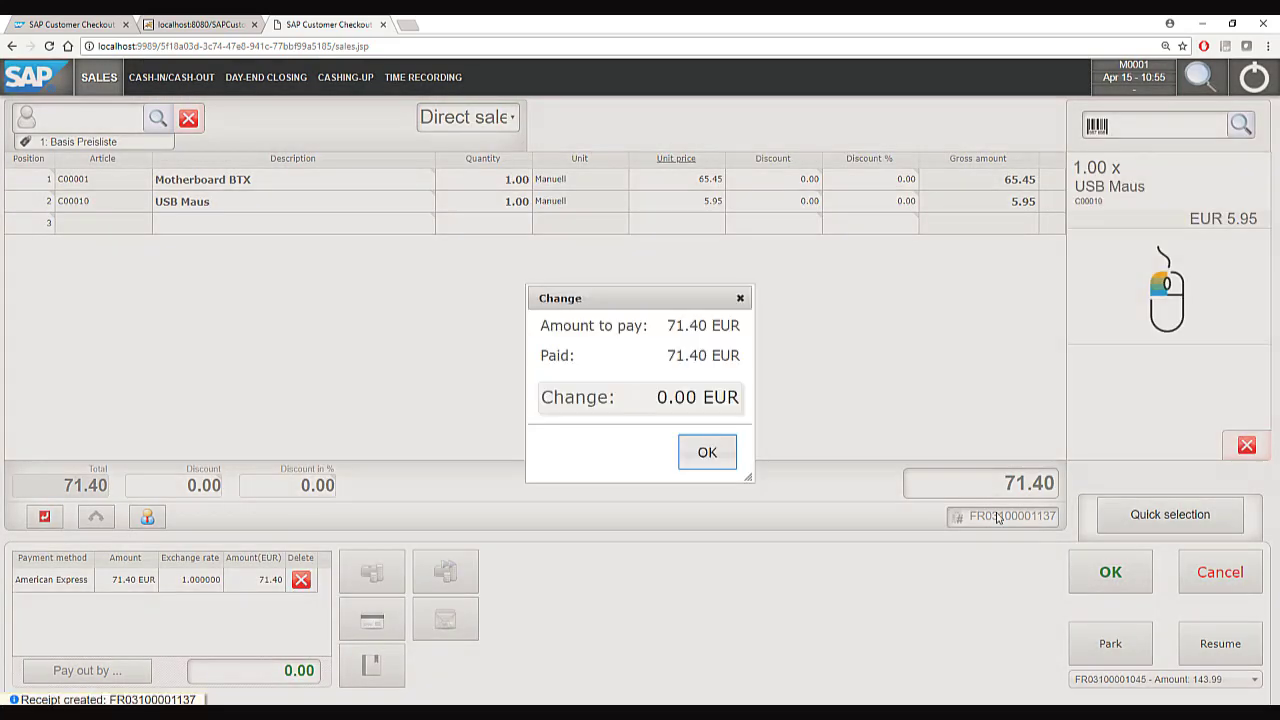
click(709, 467)
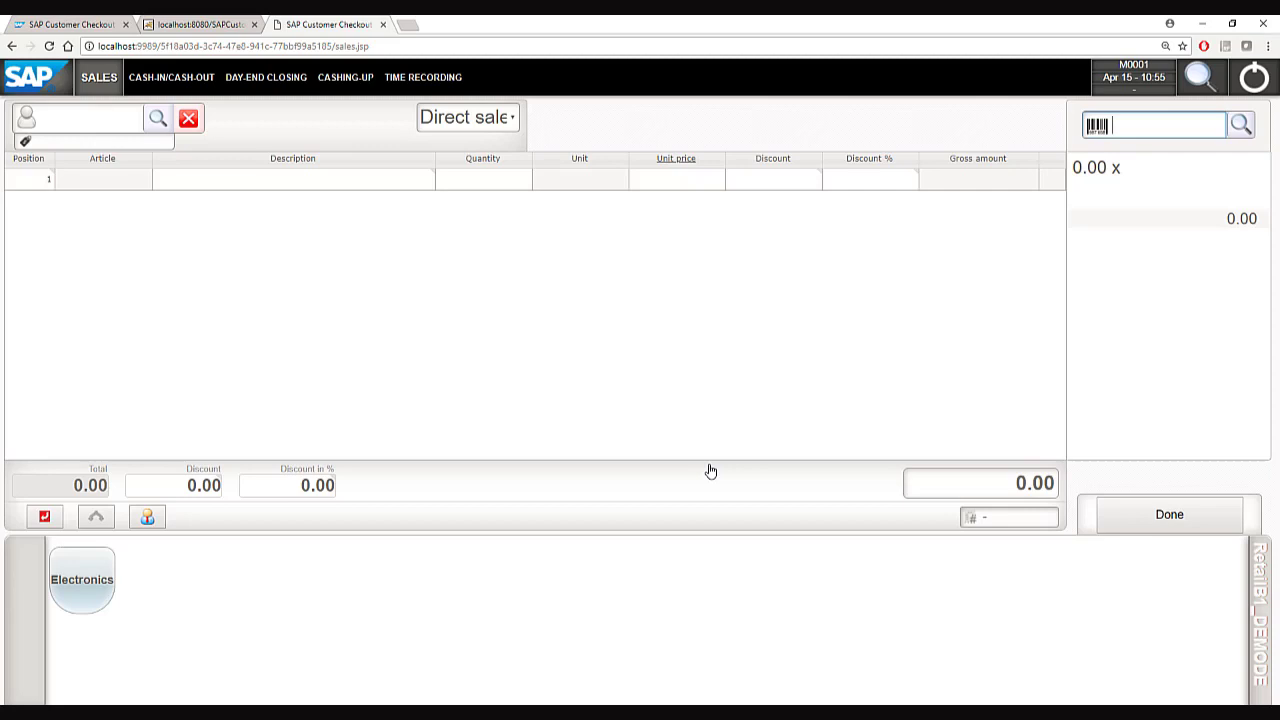
click(60, 123)
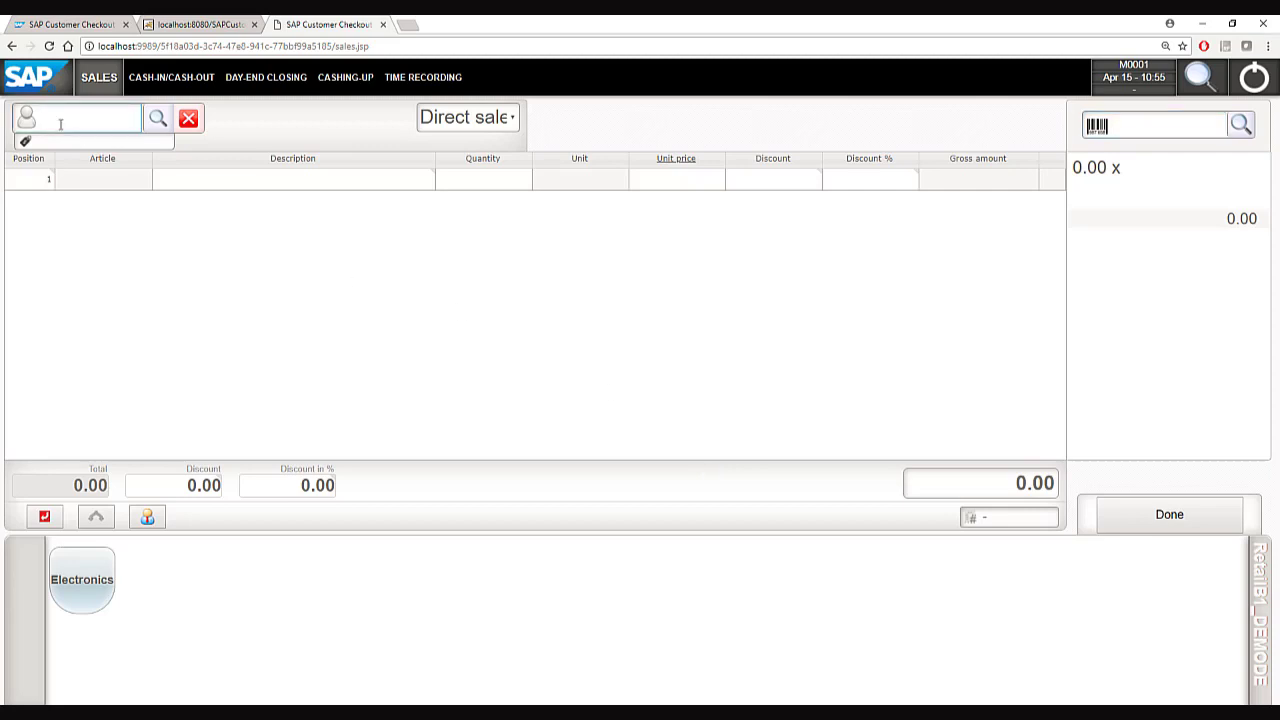
Load customer C20000 (PC World GmbH & Co.KG) and add article A00002.
text(C)
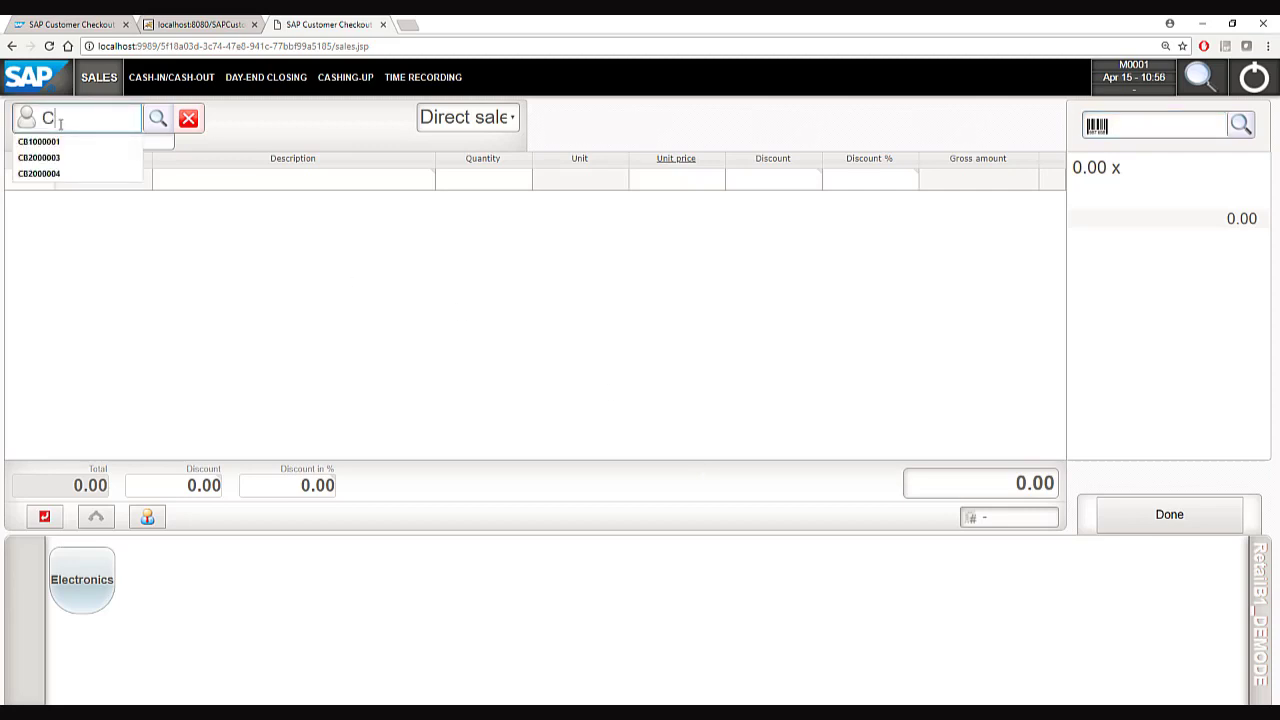
text(20000)
key(Return)
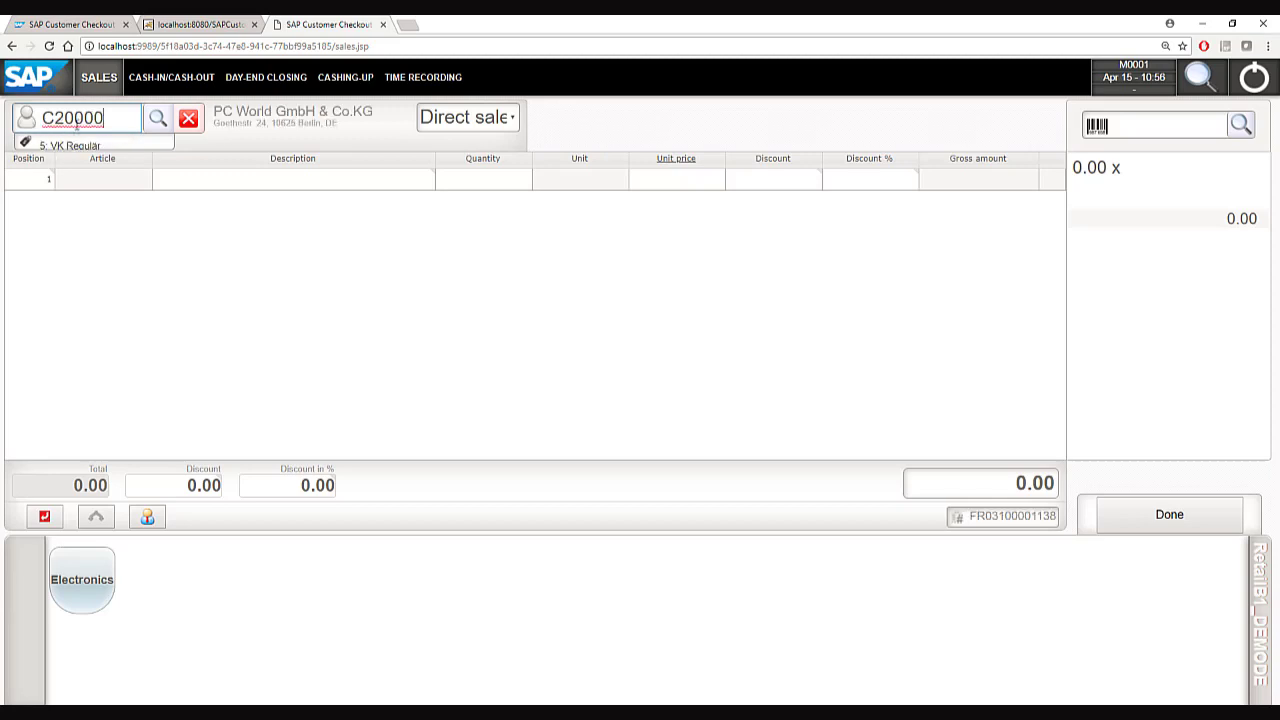
click(1149, 130)
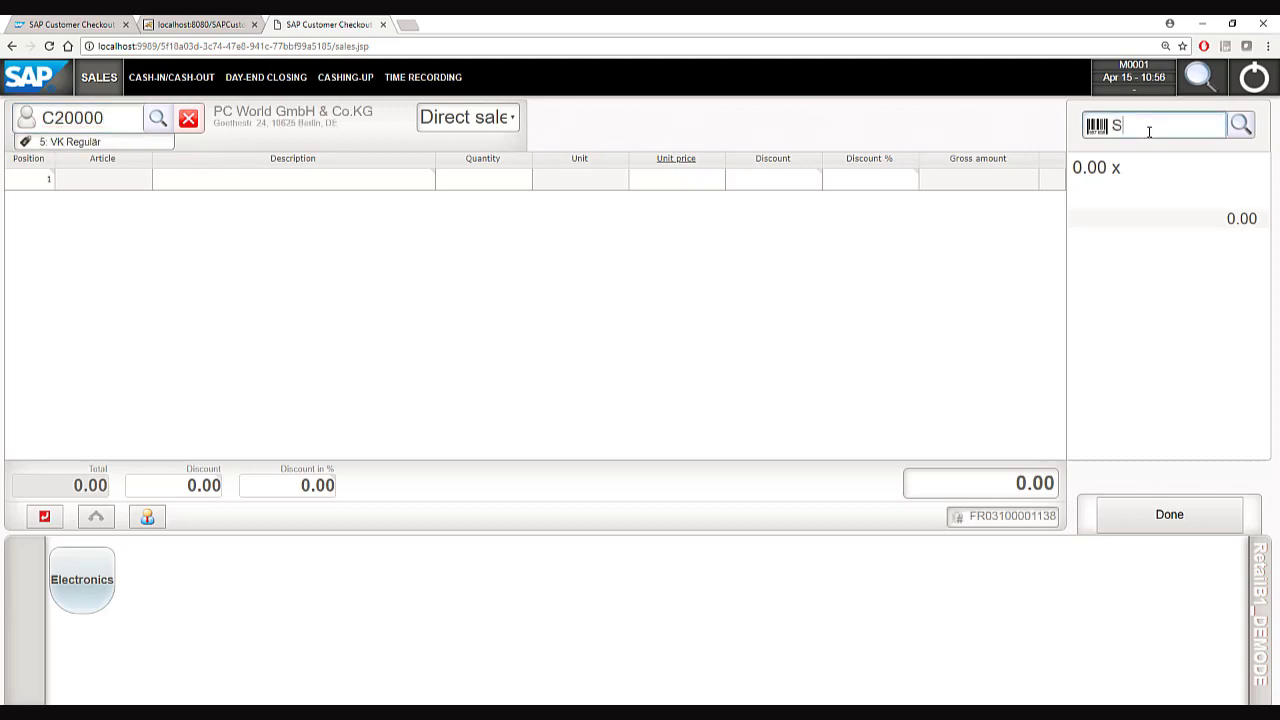
text(A00002)
key(Return)
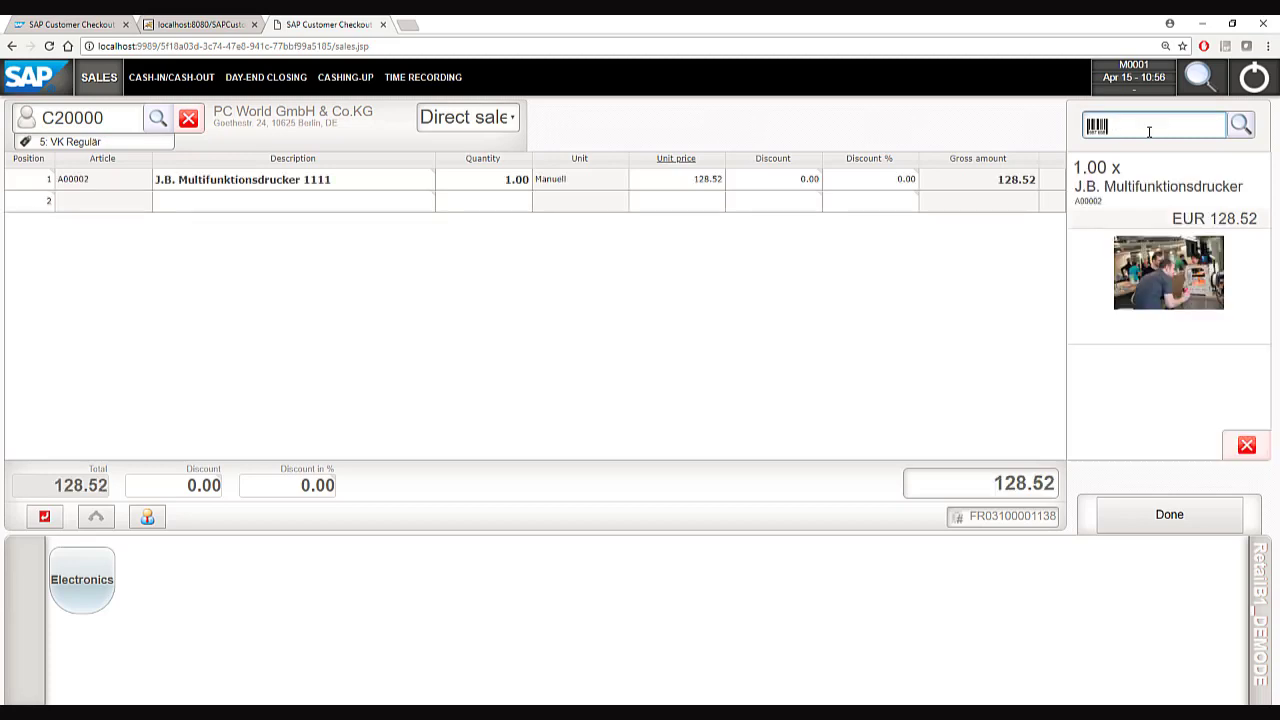
Set the A00002 line to quantity 5, unit price 100 and a 50% discount.
click(471, 187)
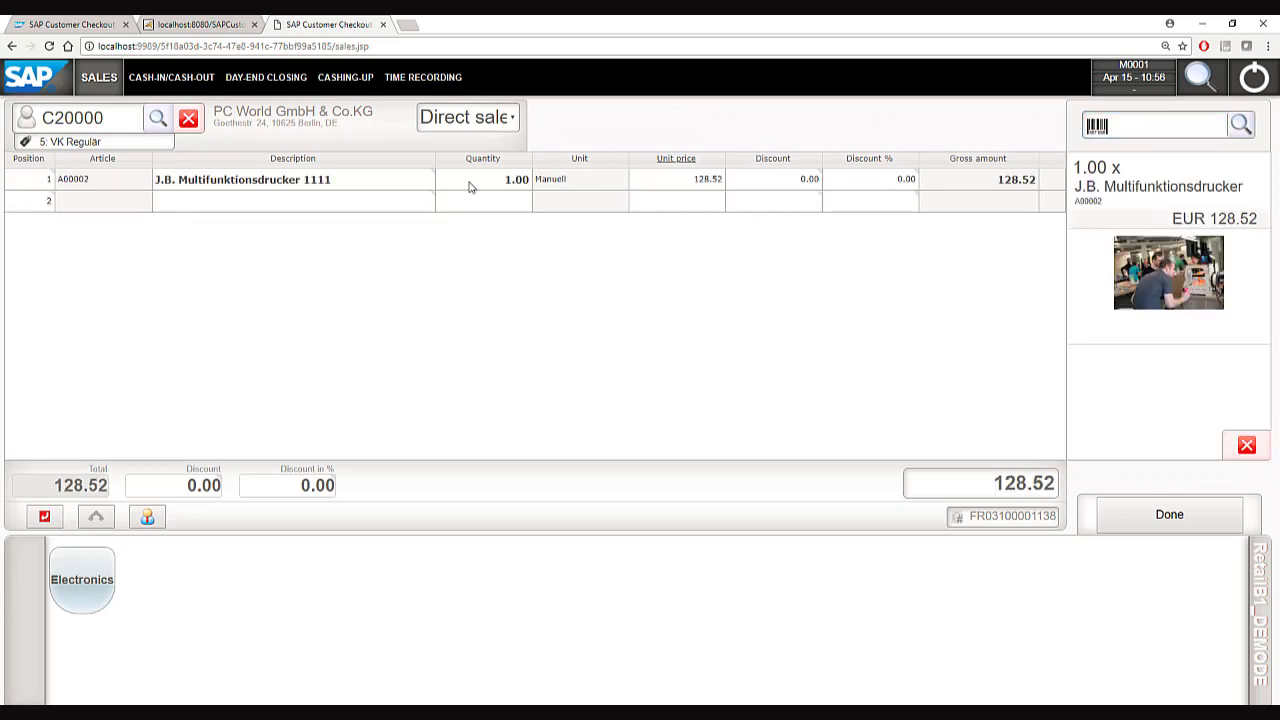
click(469, 187)
click(569, 198)
click(569, 198)
click(569, 198)
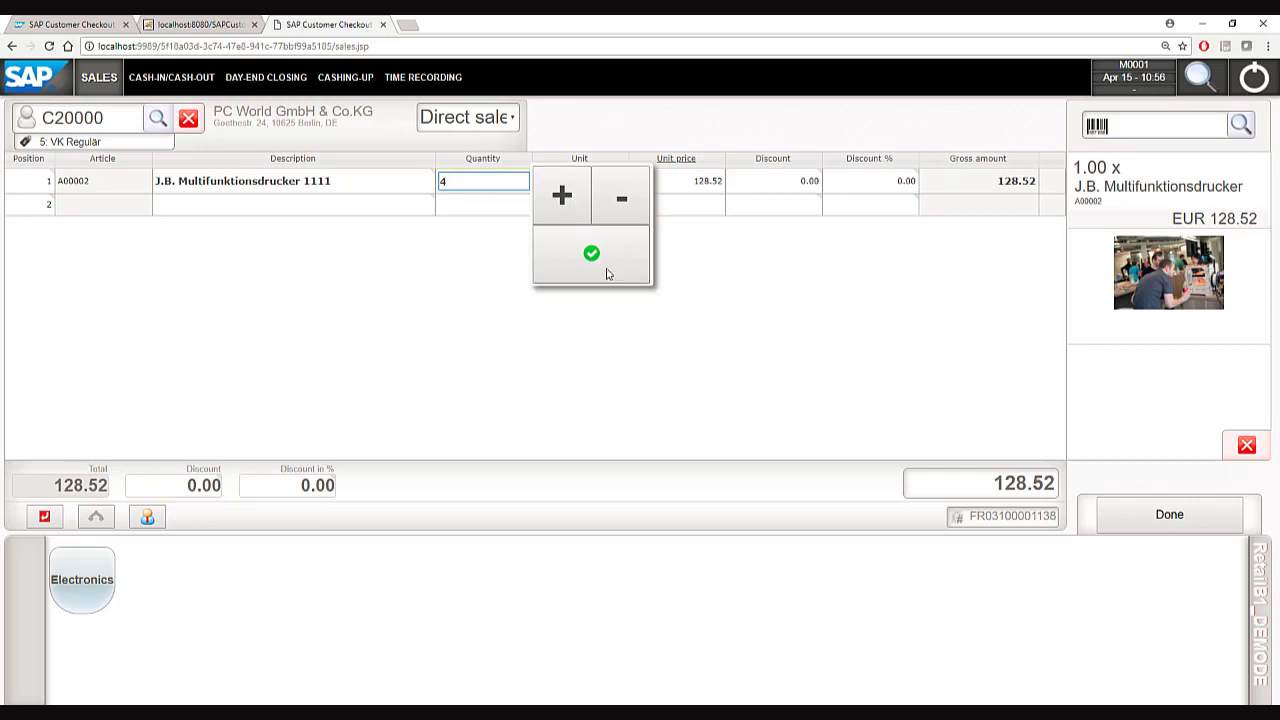
click(567, 195)
click(602, 262)
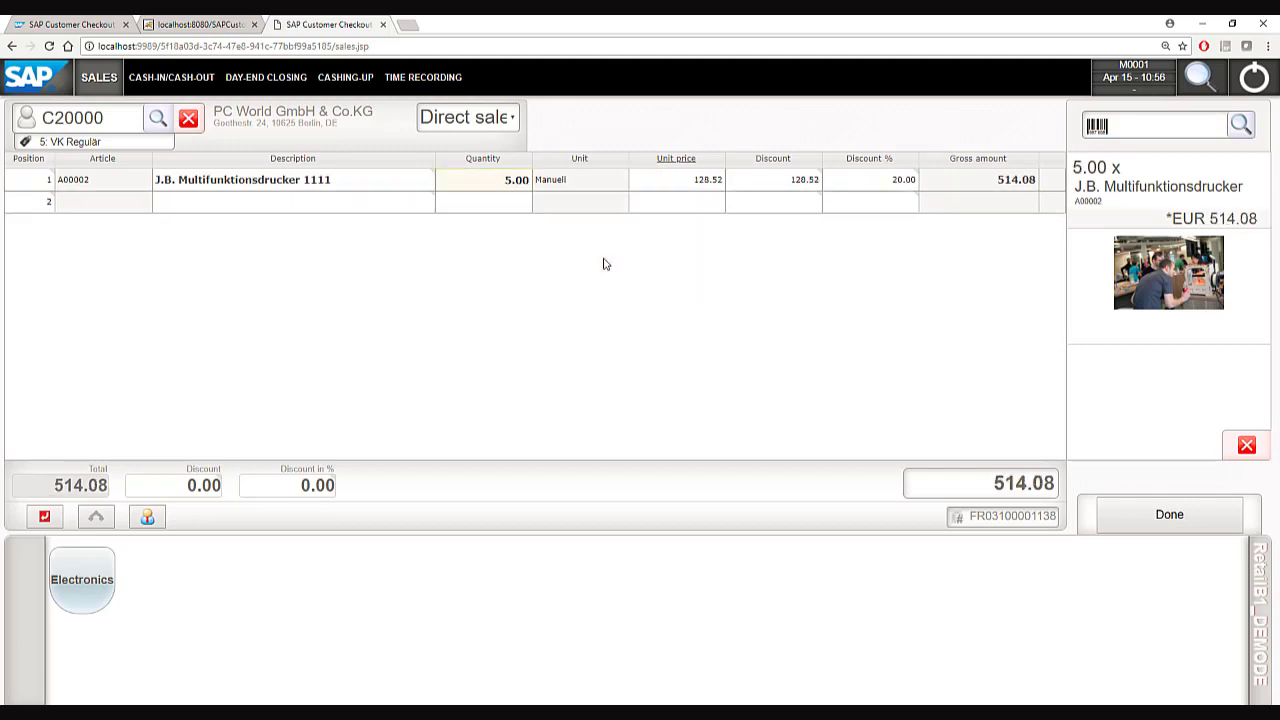
click(669, 180)
text(100)
key(Return)
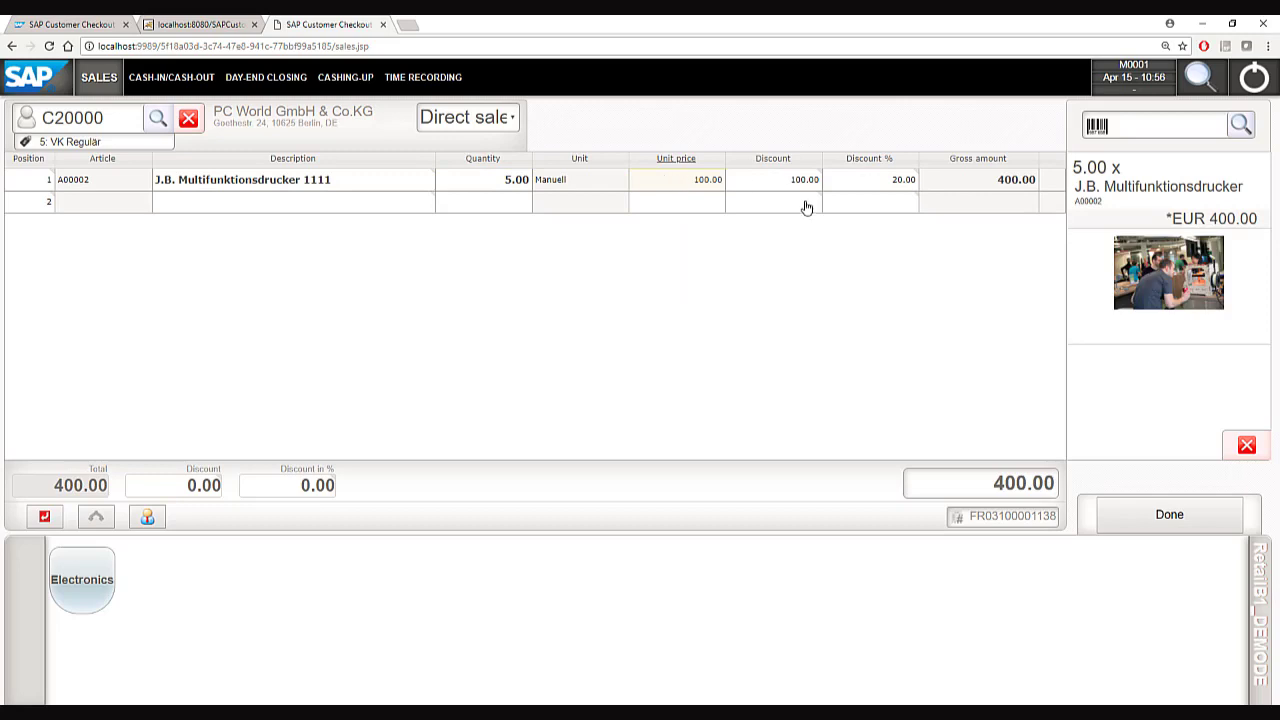
click(866, 189)
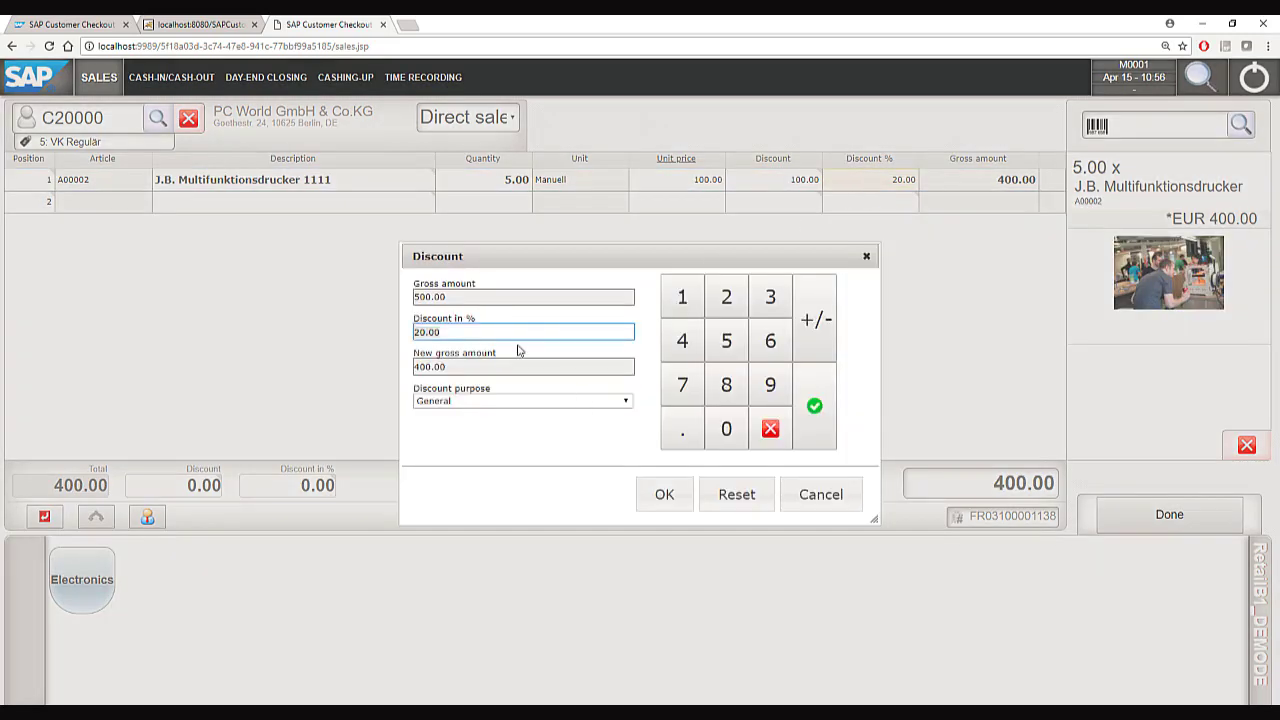
text(50)
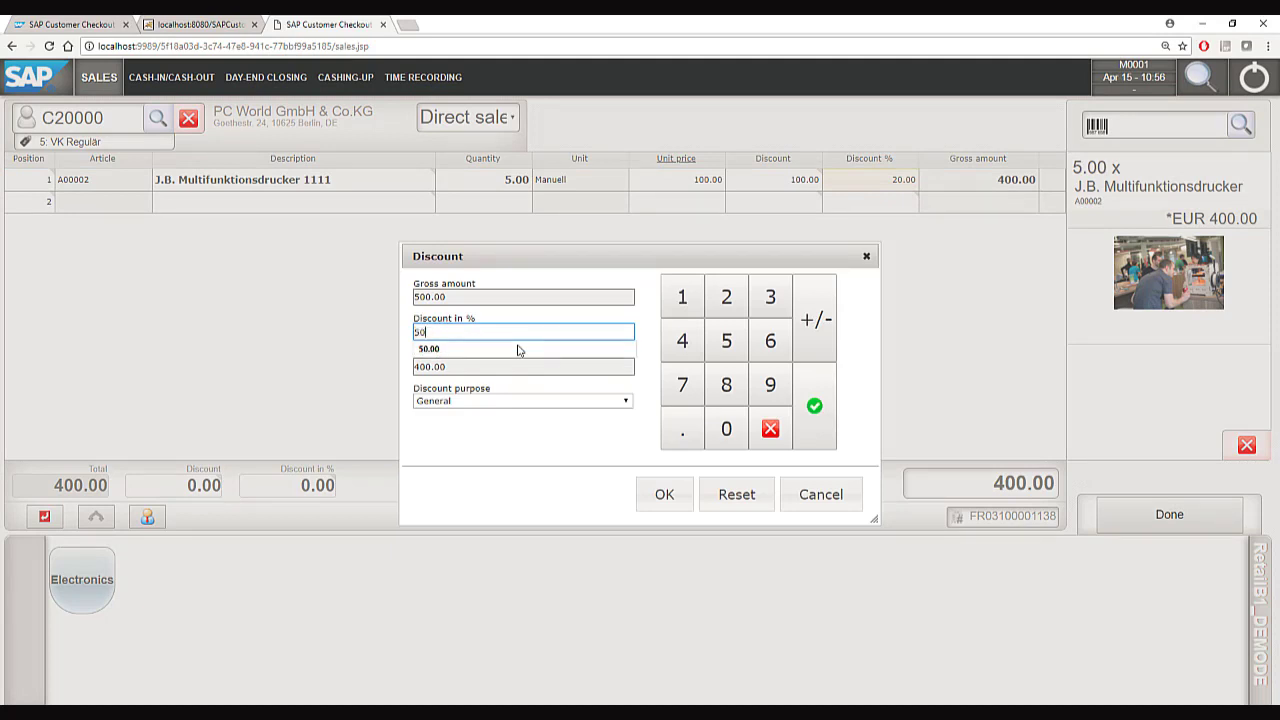
key(Return)
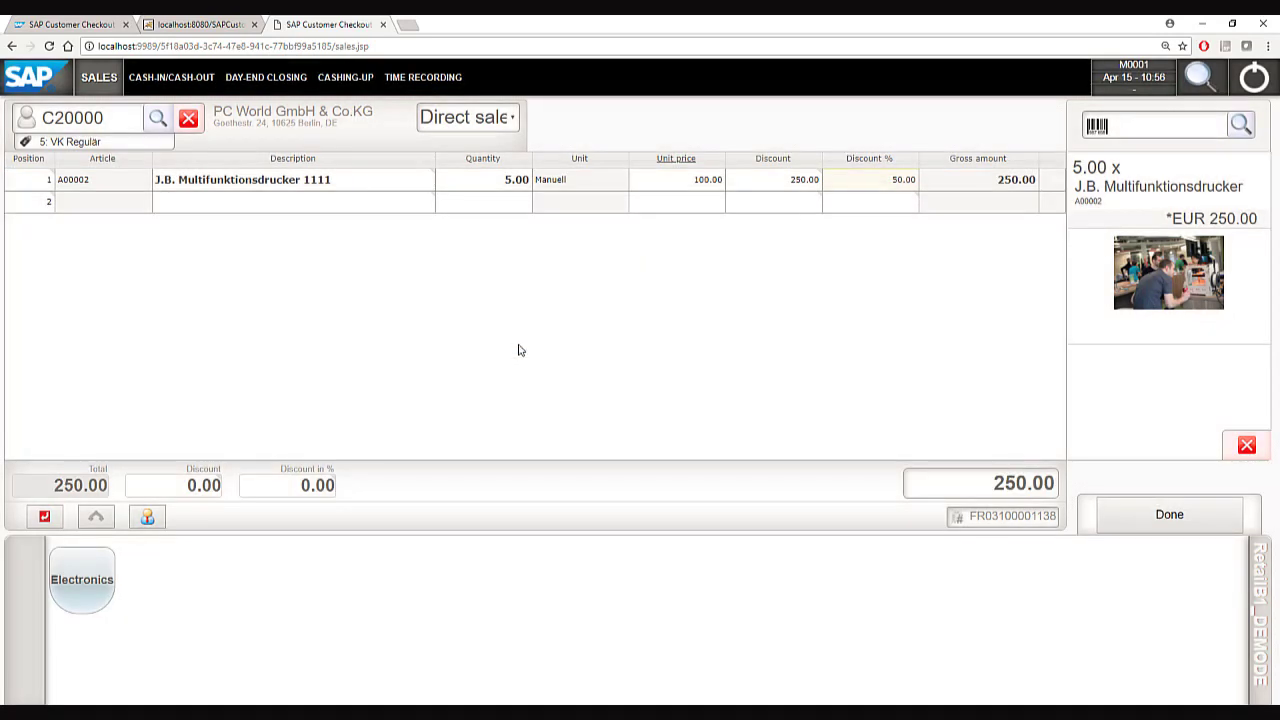
Add article A00003 and reprice it to 100.00.
click(1161, 130)
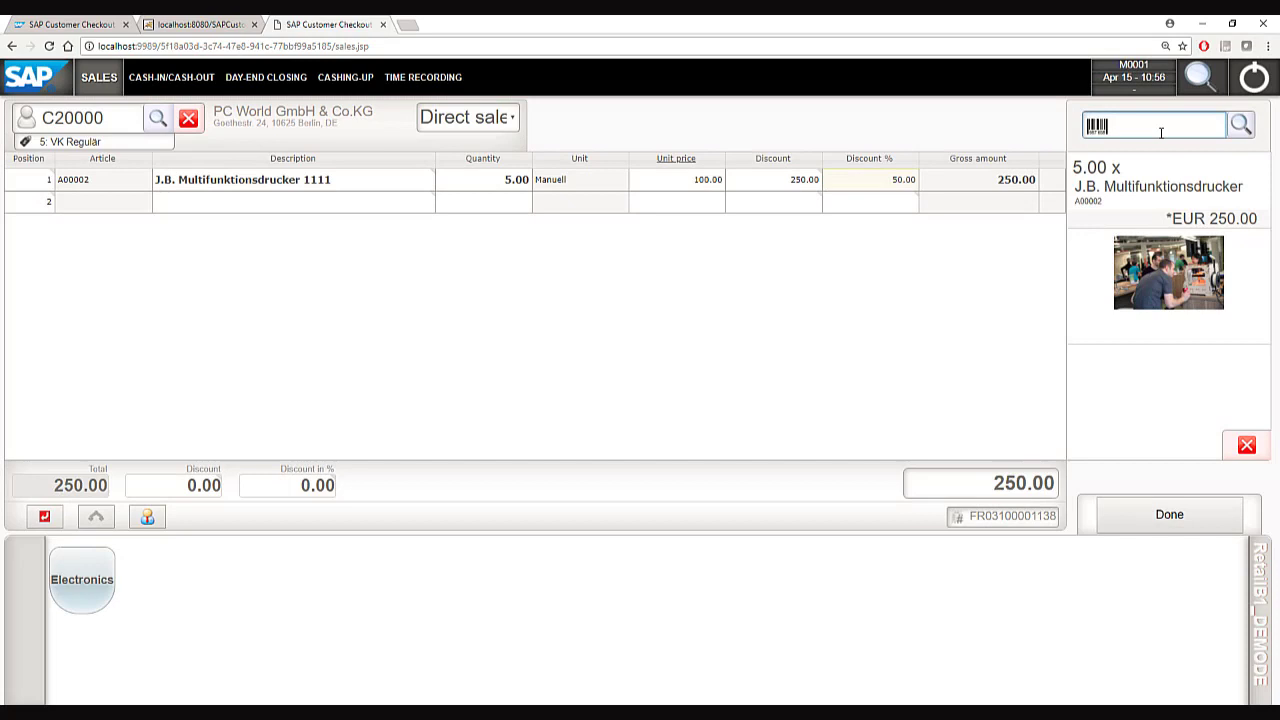
text(A00003)
key(Return)
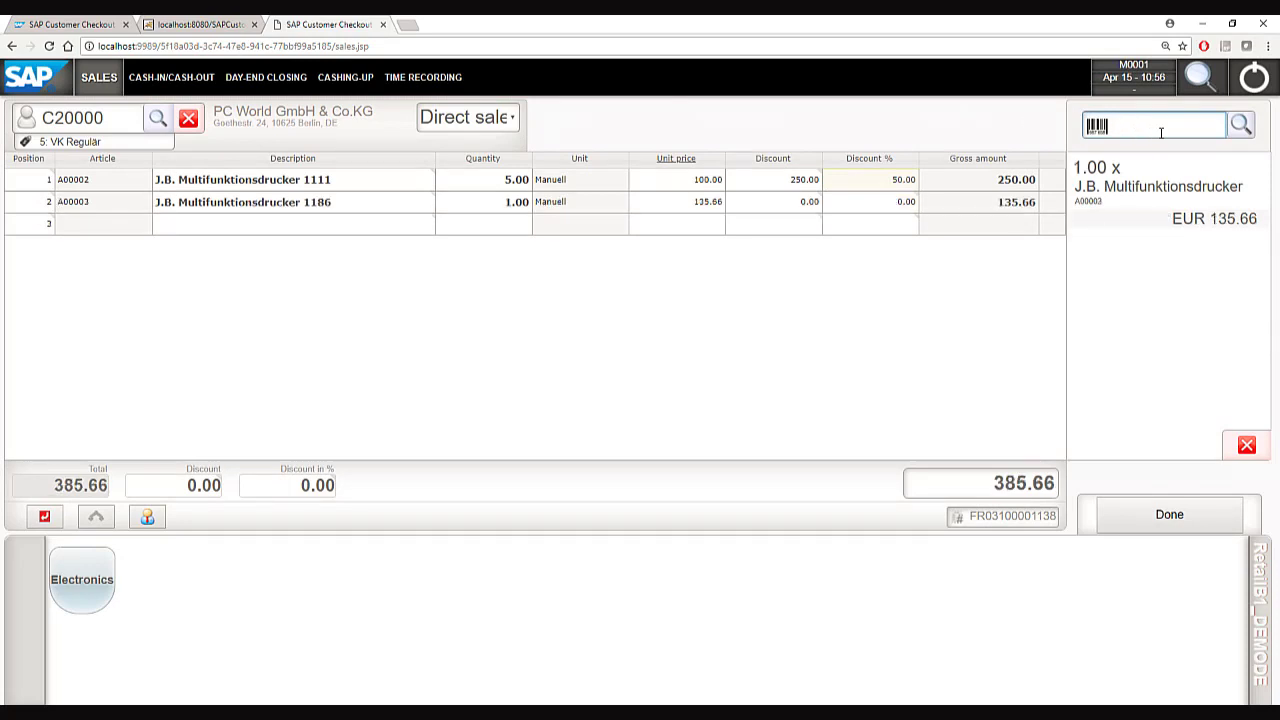
click(681, 205)
text(100)
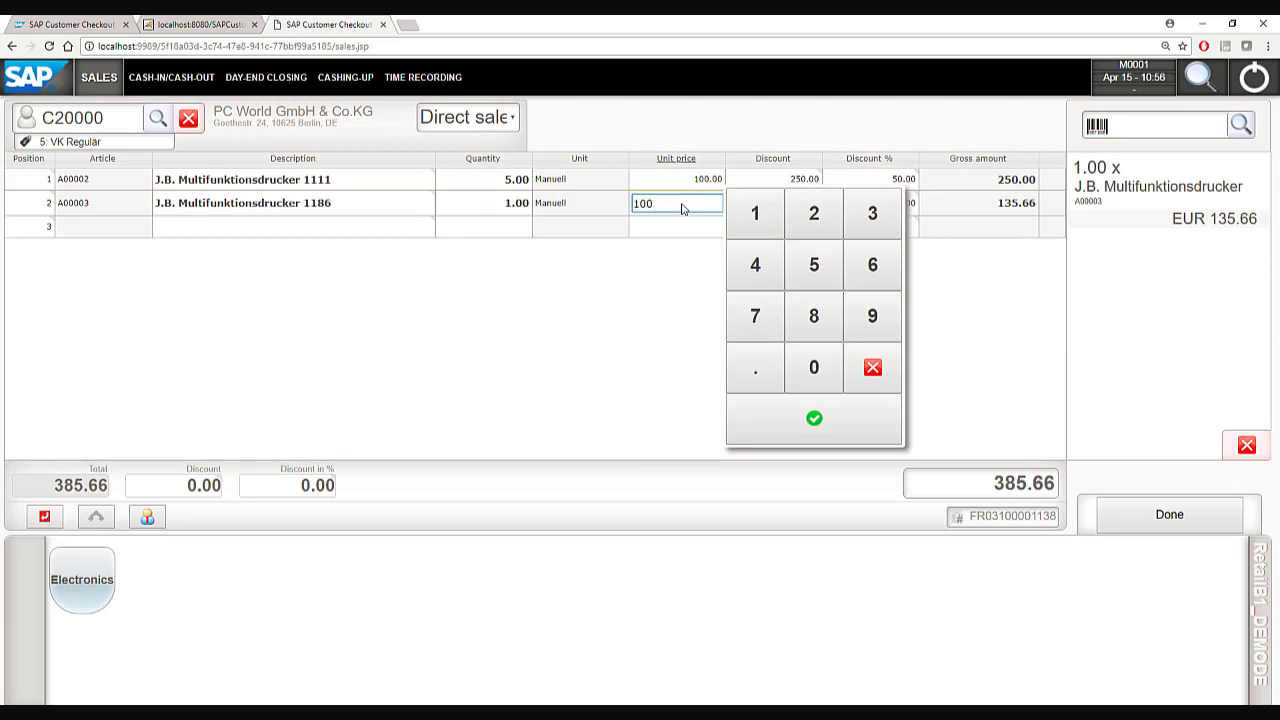
key(Return)
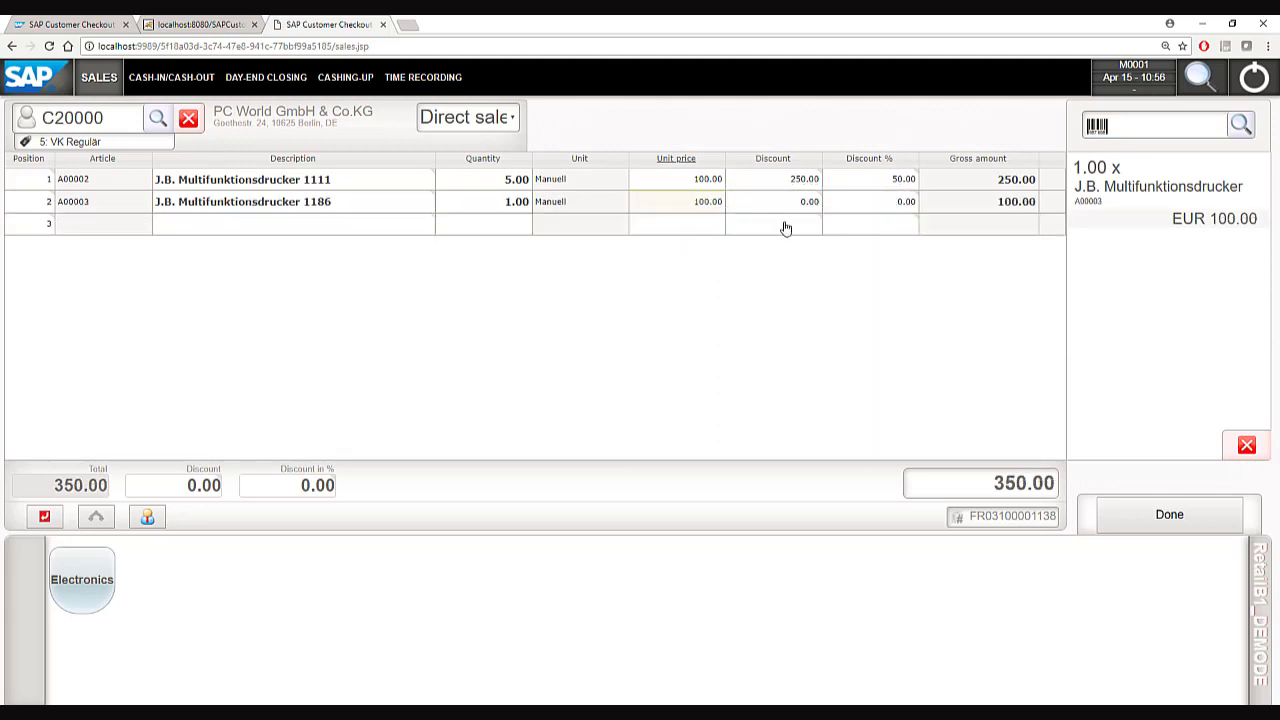
click(880, 212)
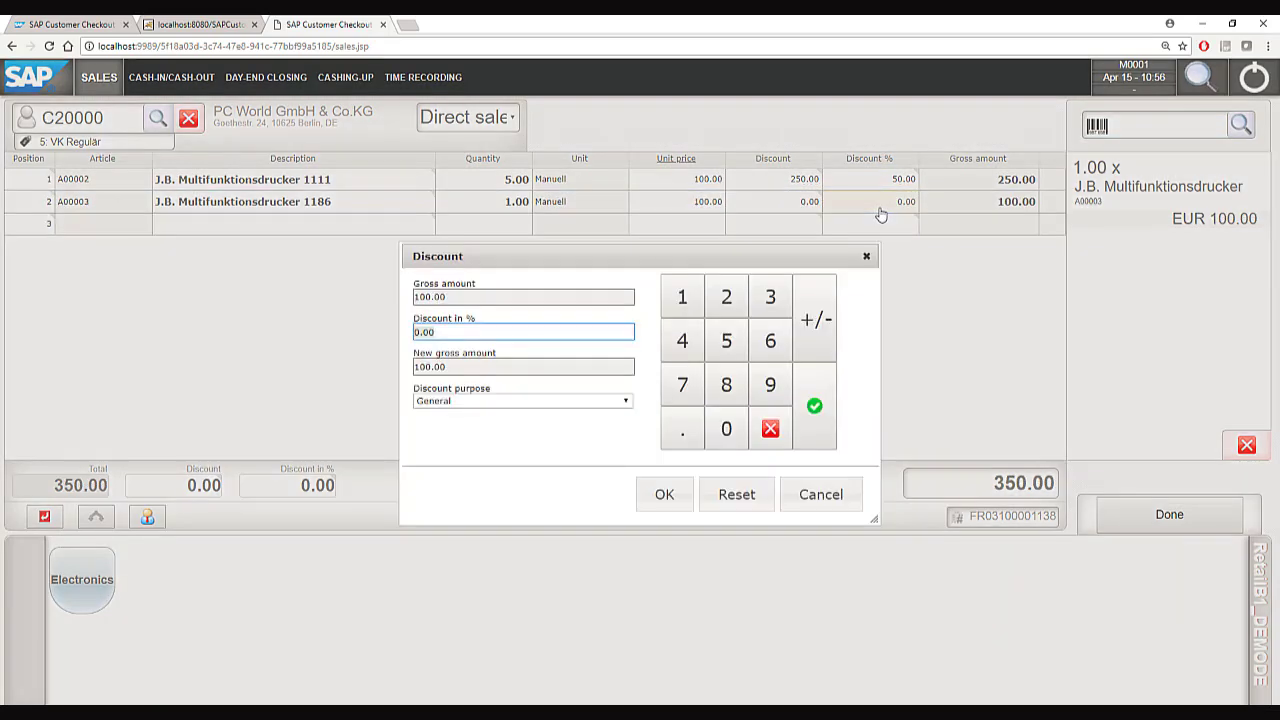
Give the A00003 line a 90% discount with super-user authorisation, bringing the total to 260.00.
click(770, 387)
click(726, 428)
click(664, 494)
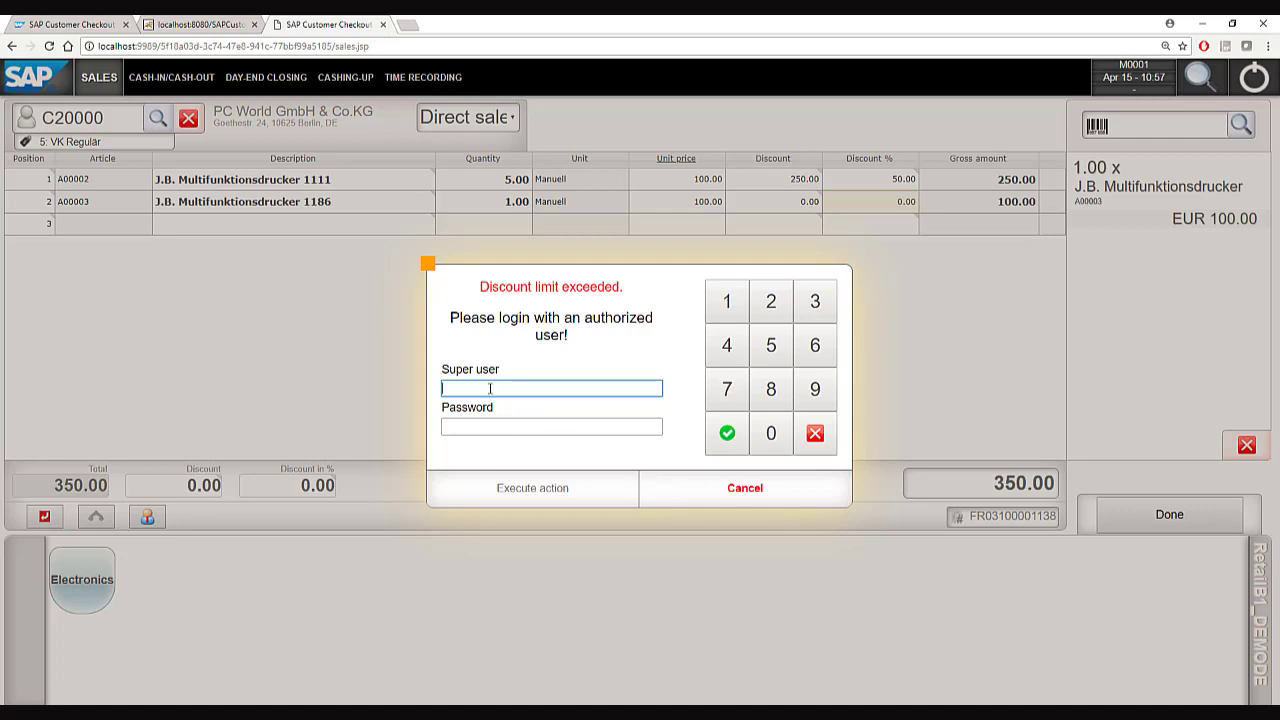
text(Admin)
key(Tab)
text(admin)
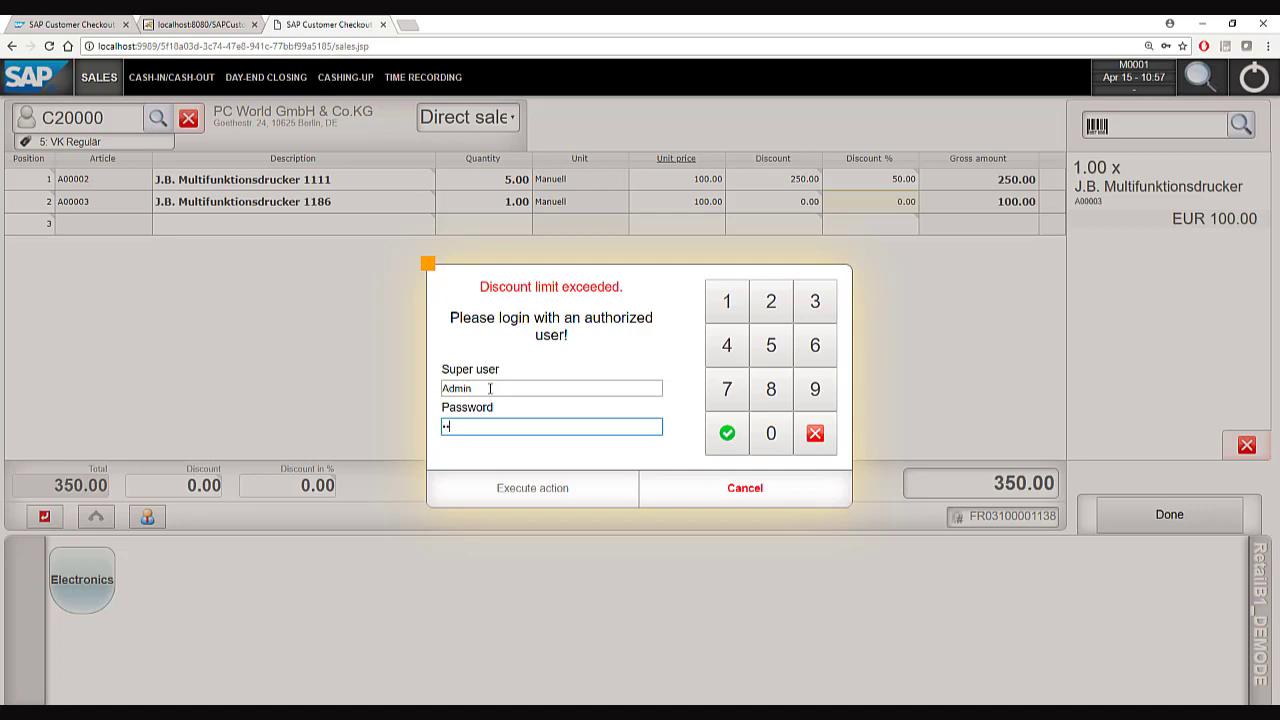
key(Return)
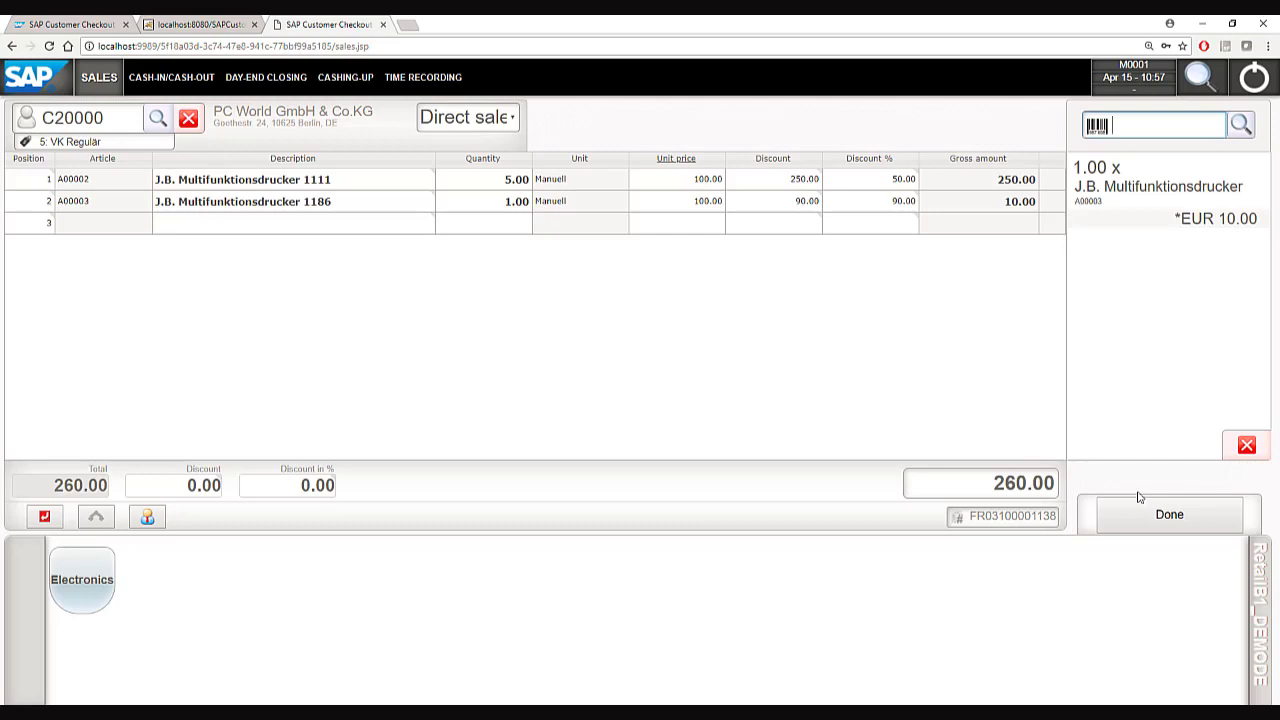
Proceed to payment, leaving the sale discount and salesperson dialogs unchanged.
click(1165, 515)
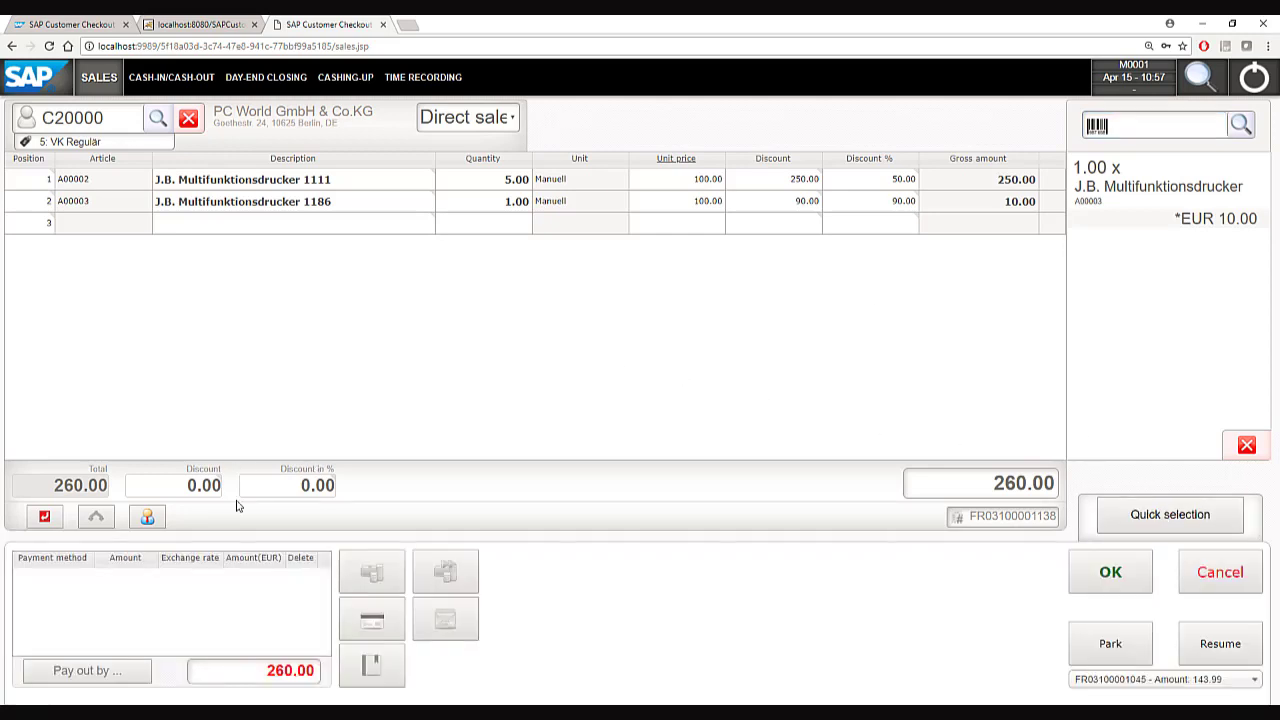
click(278, 497)
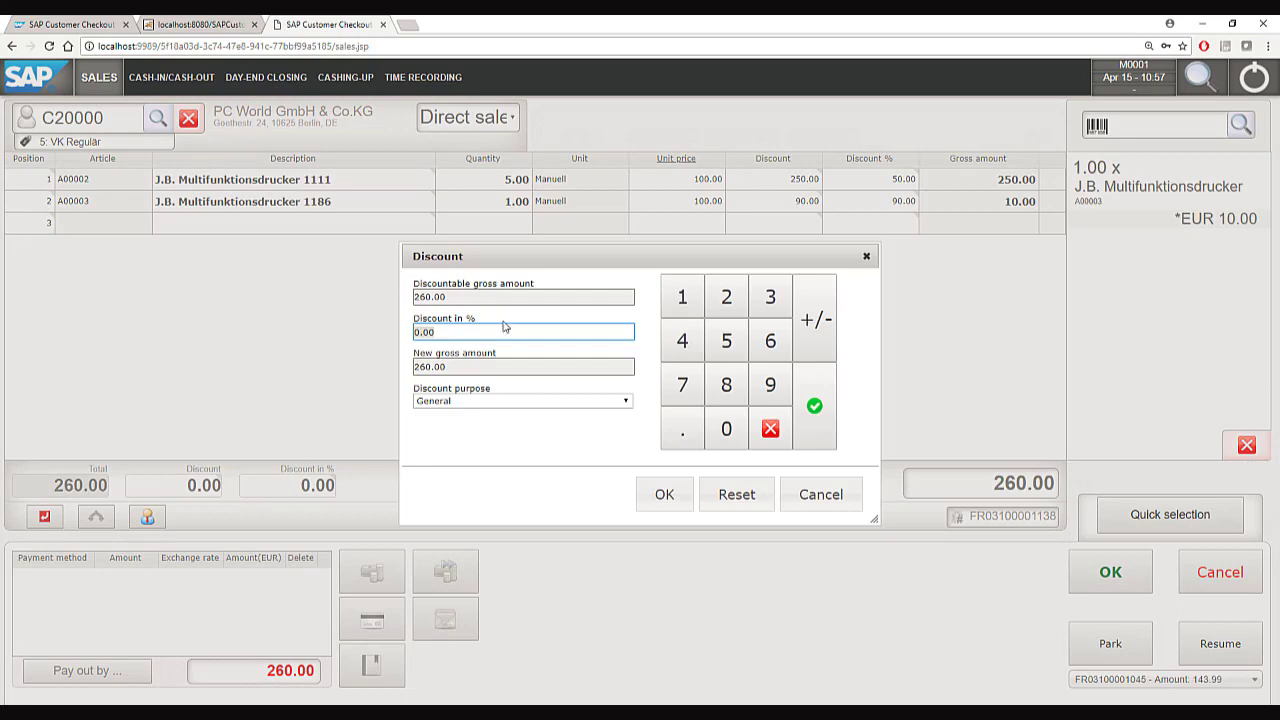
click(817, 508)
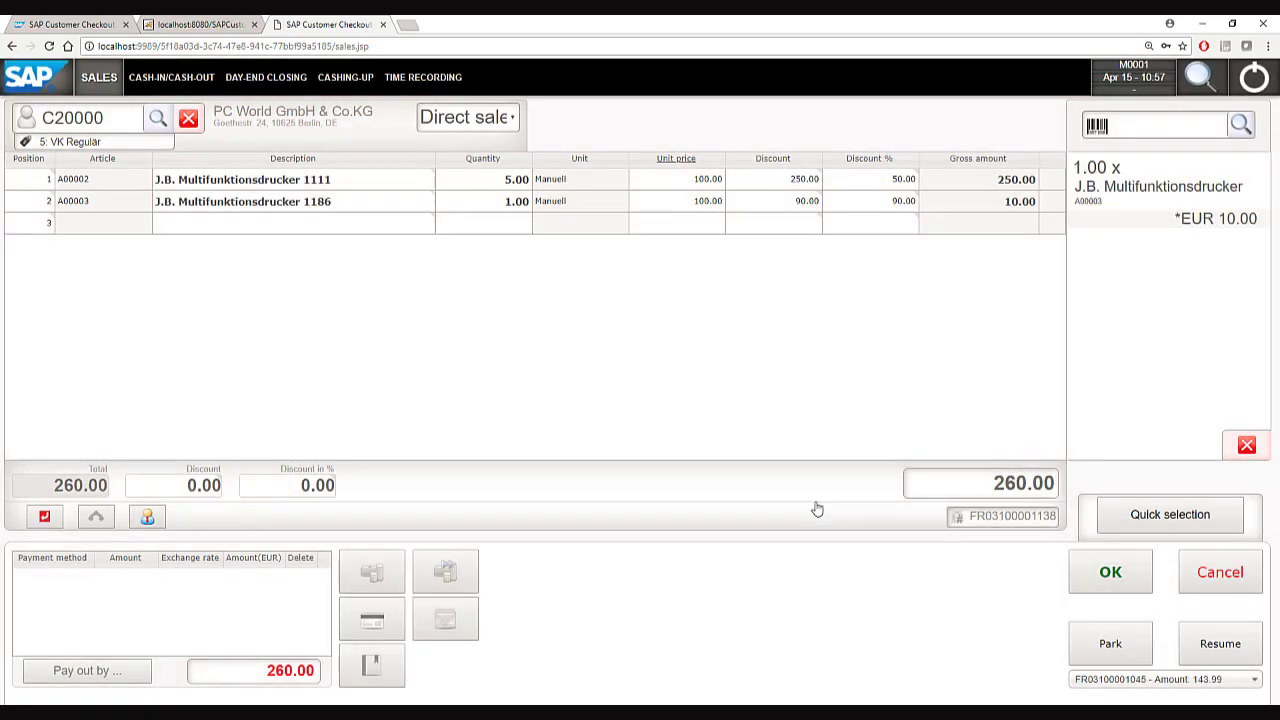
click(150, 518)
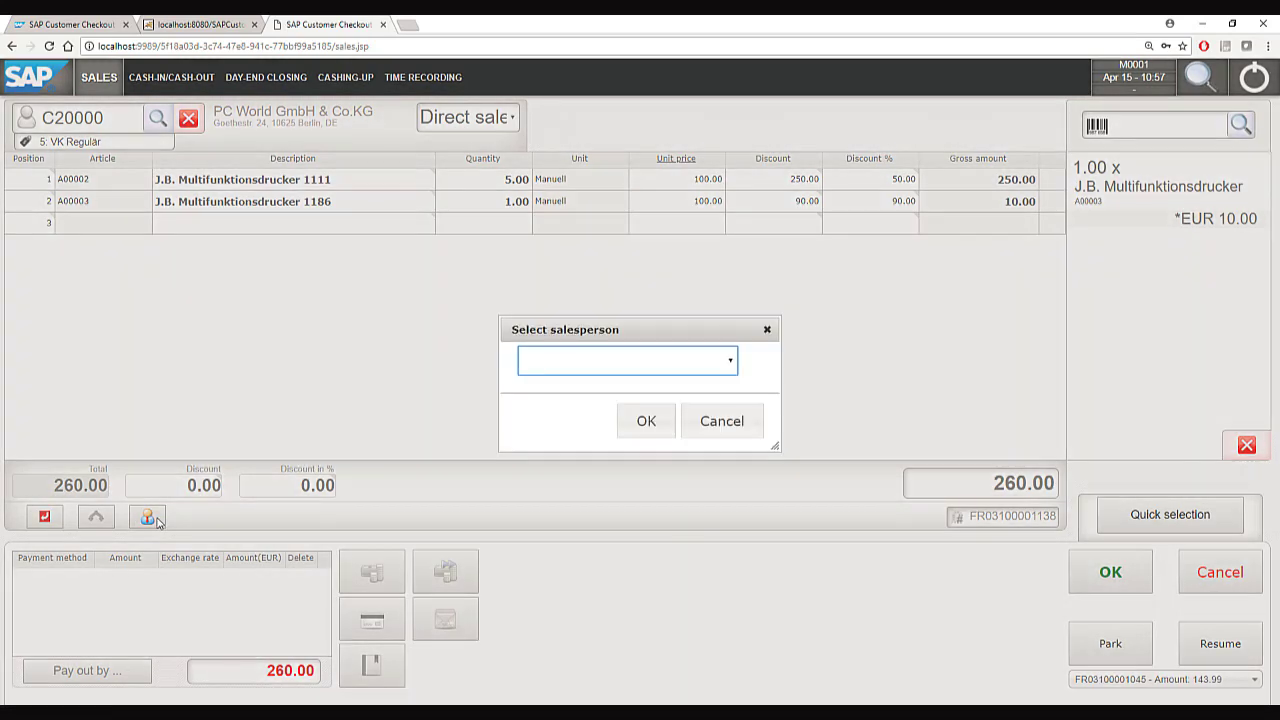
click(624, 370)
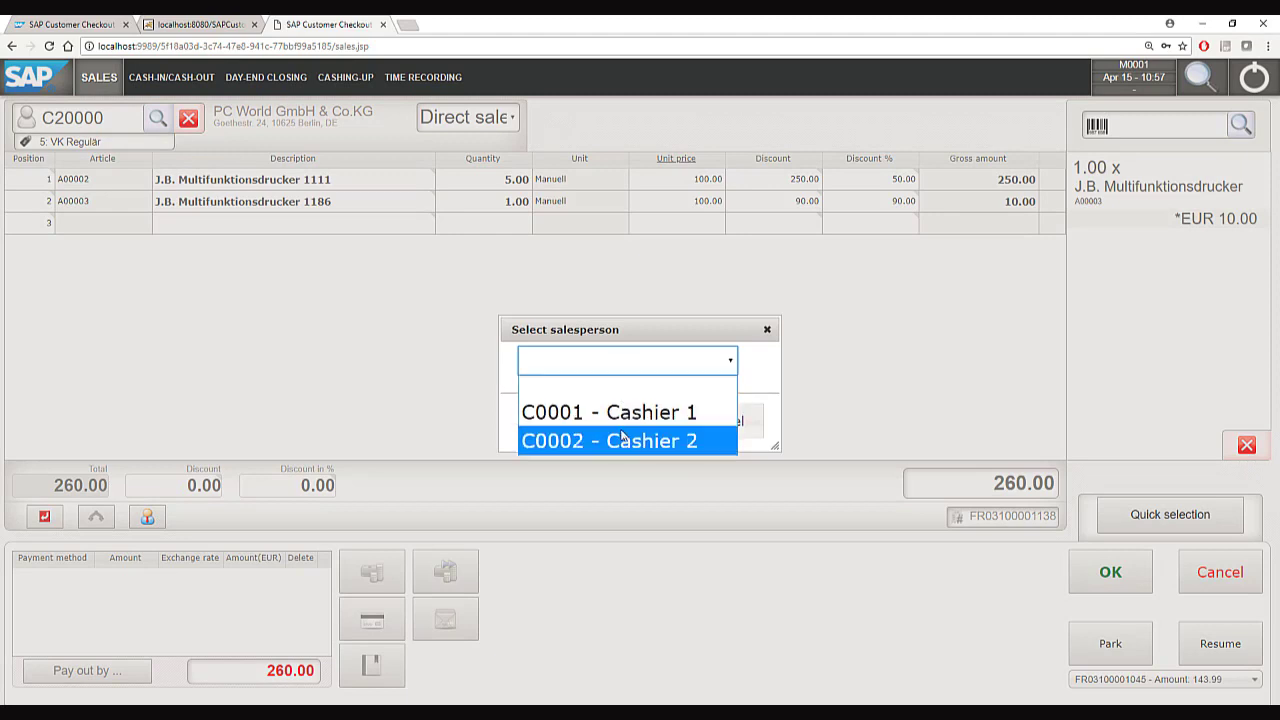
click(757, 370)
click(731, 428)
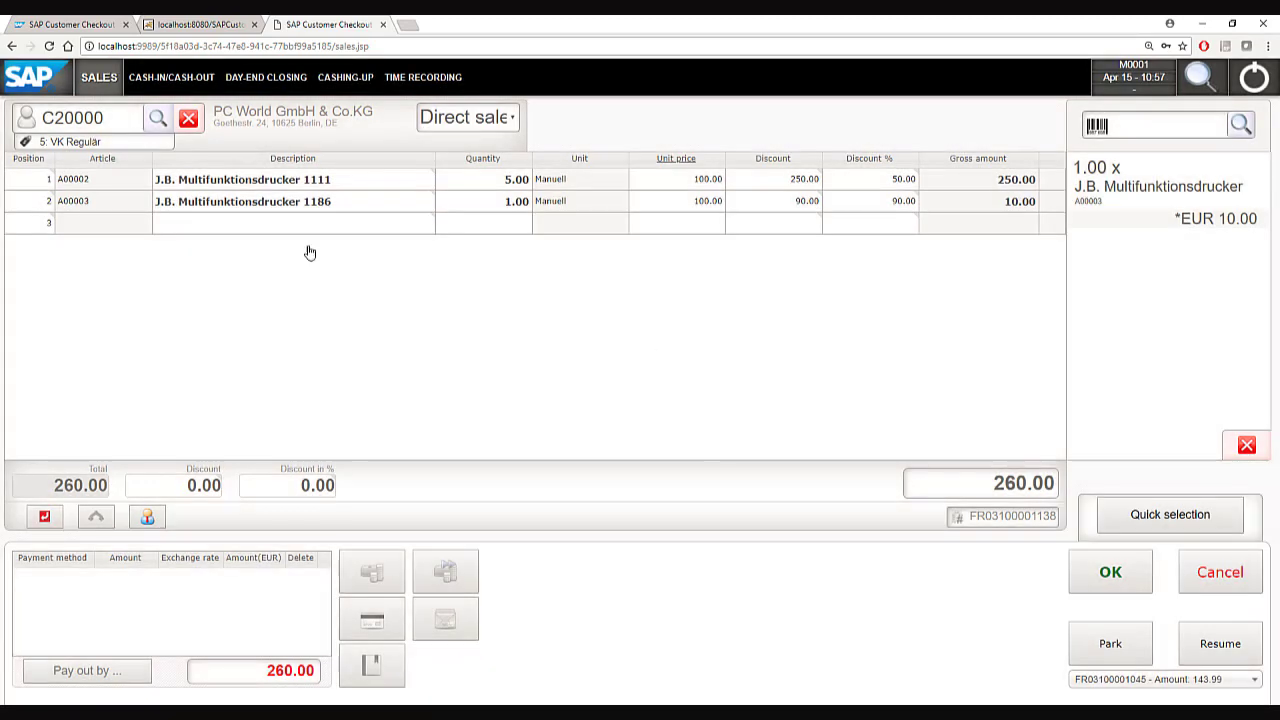
Review the A00002 line details, keeping salesperson blank, tax code A2 and stock location 01.
double_click(29, 180)
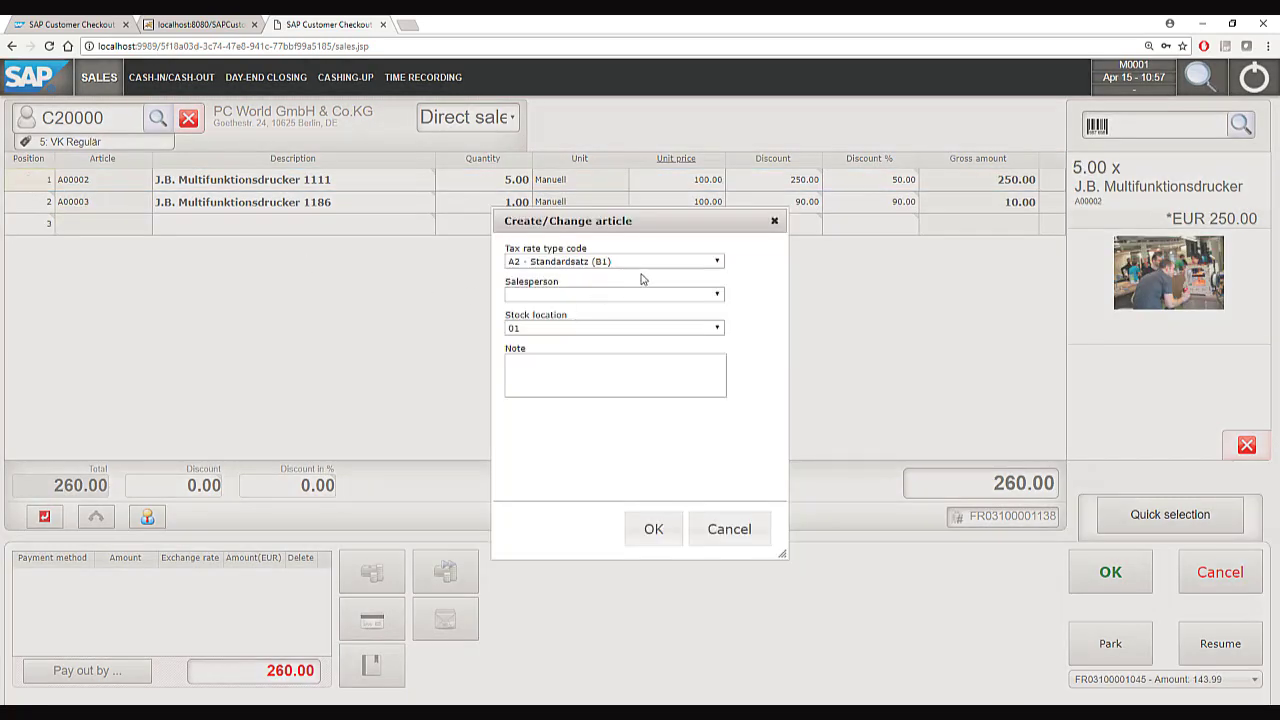
click(624, 302)
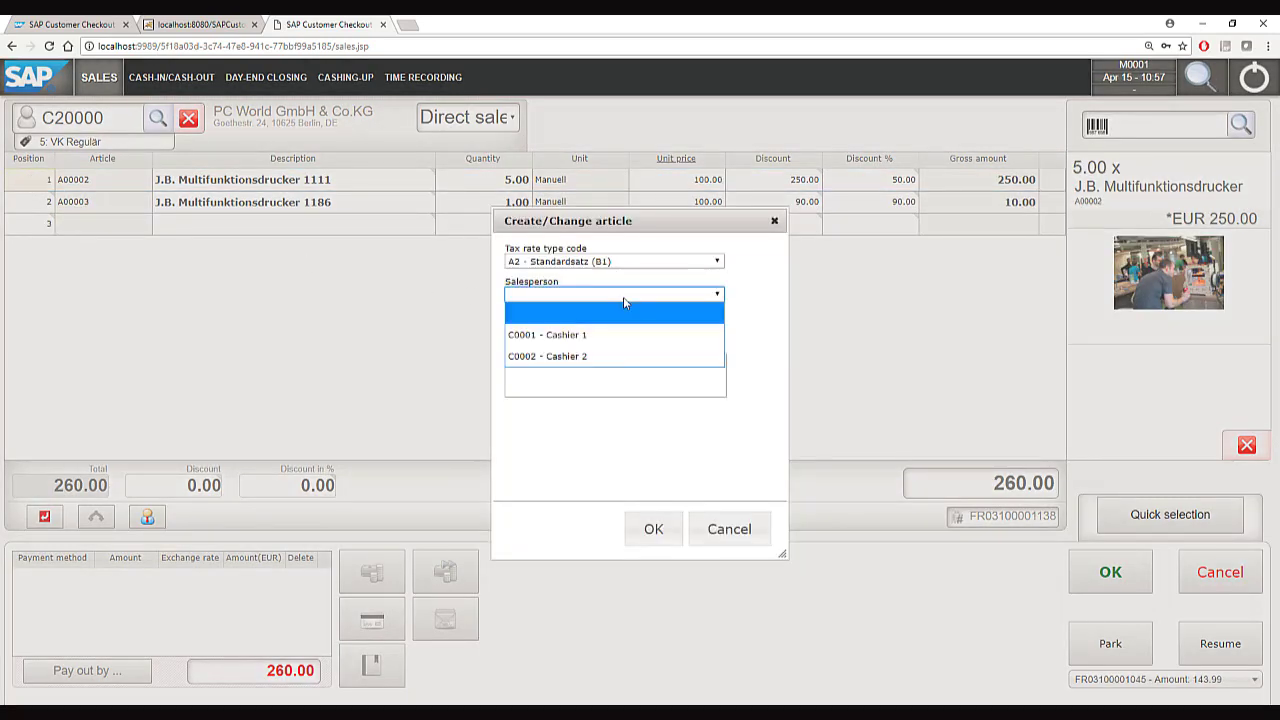
click(734, 366)
click(631, 265)
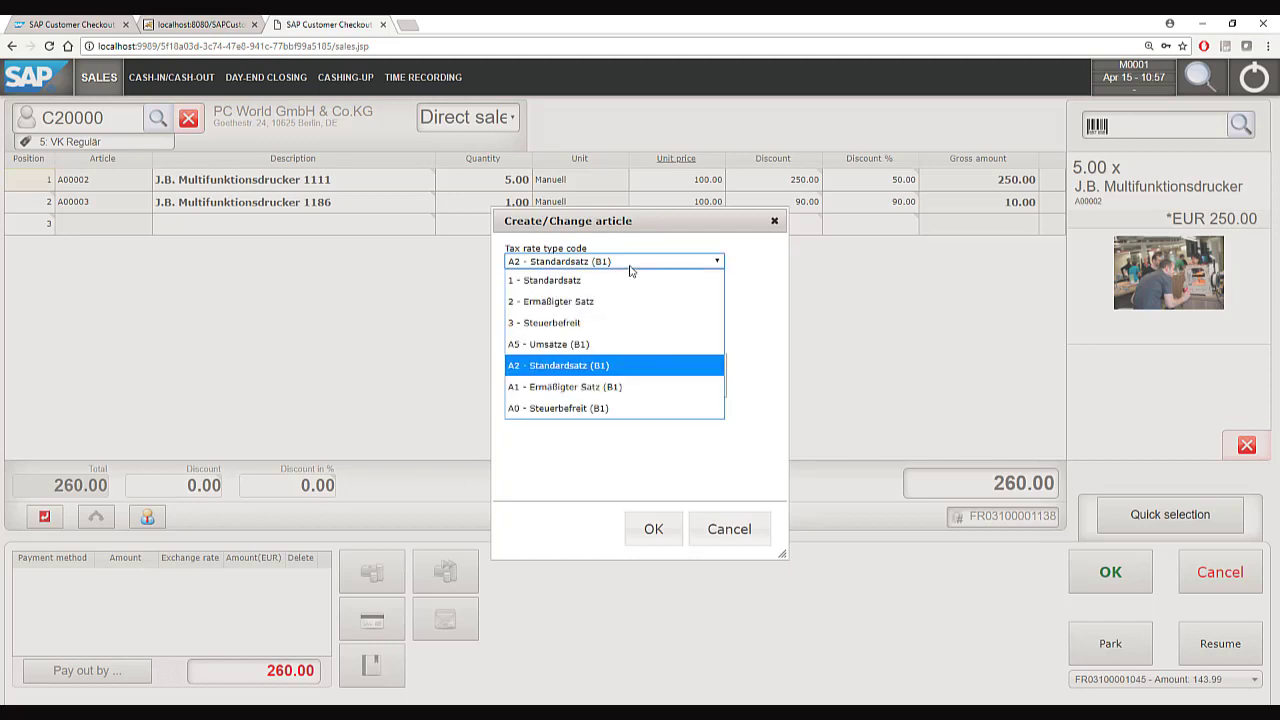
click(733, 284)
click(617, 330)
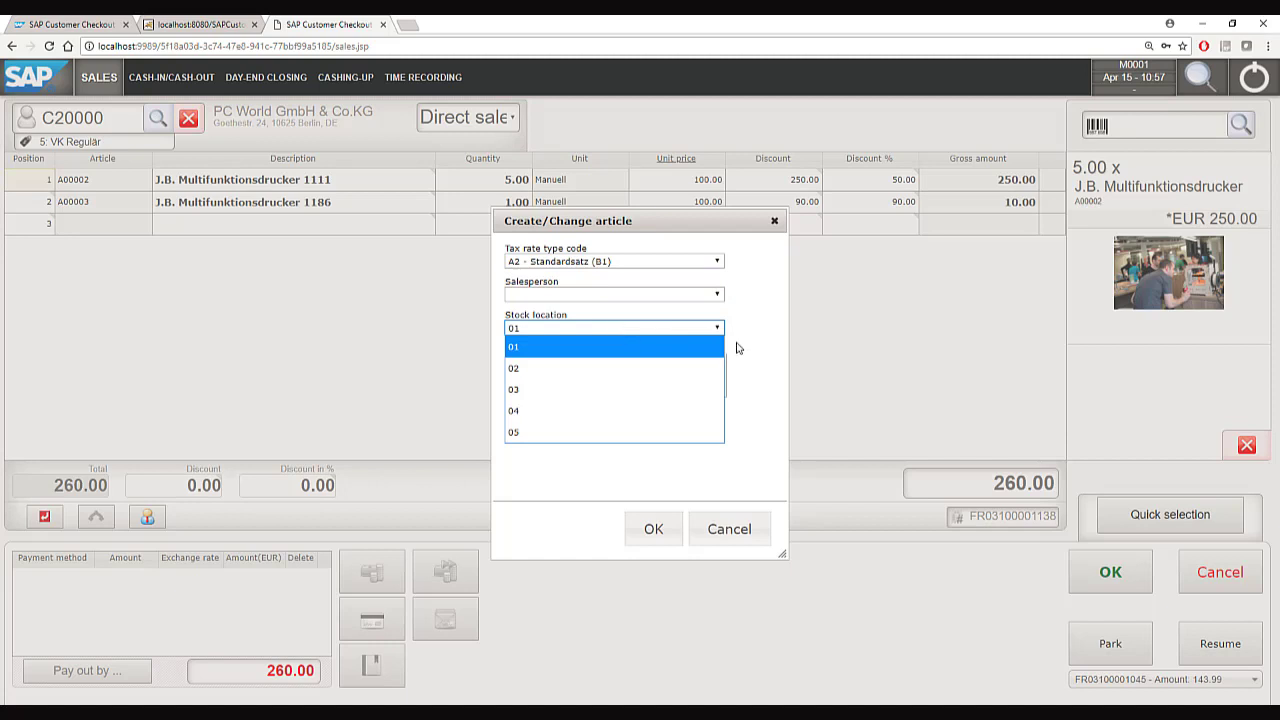
click(766, 365)
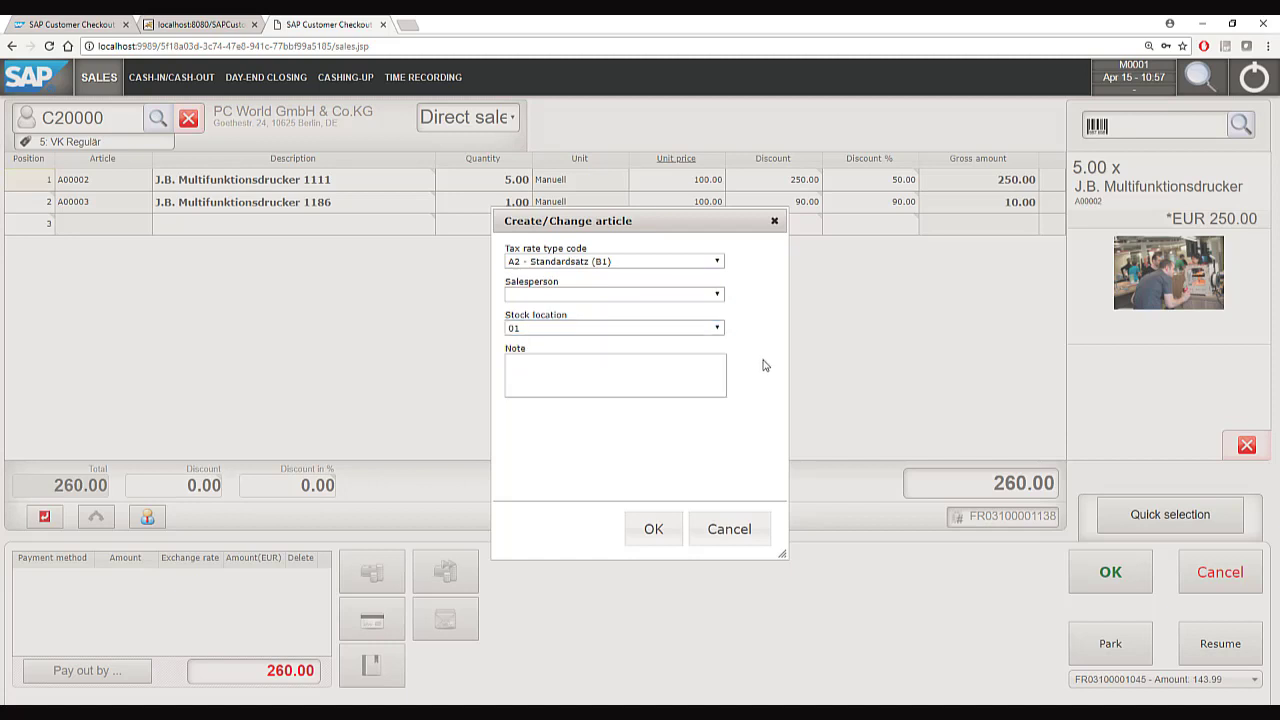
click(634, 535)
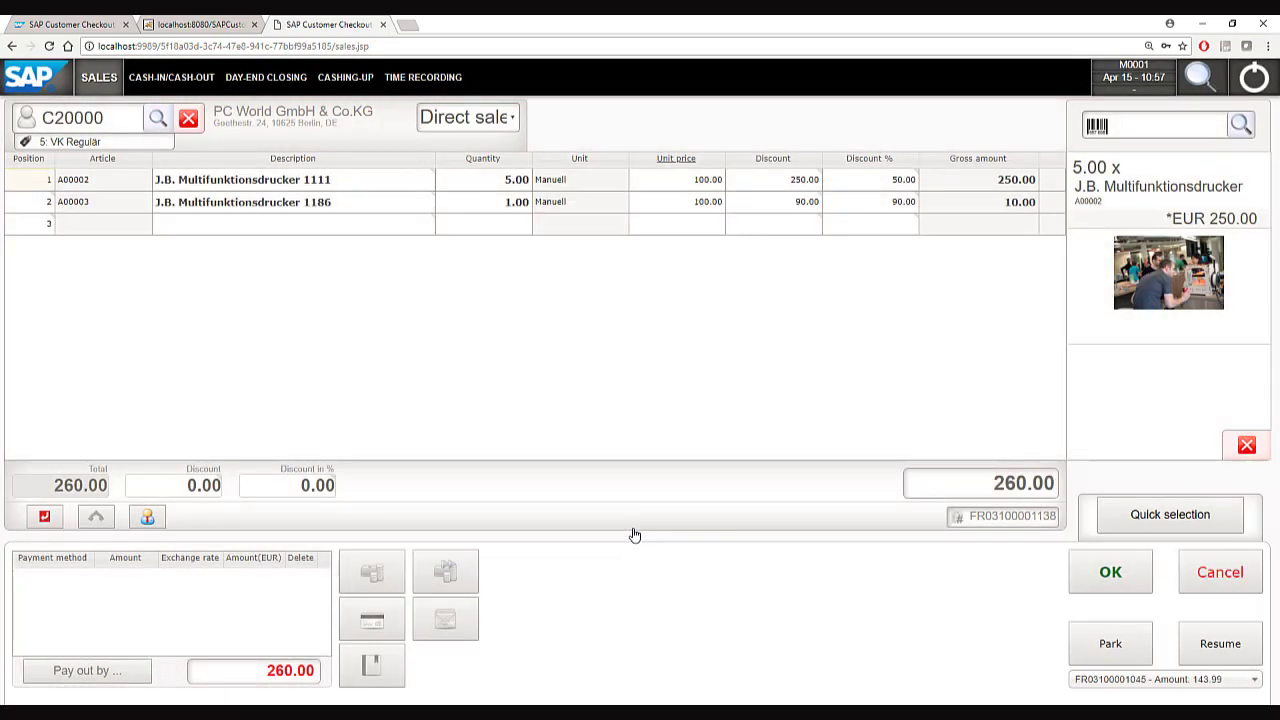
click(370, 571)
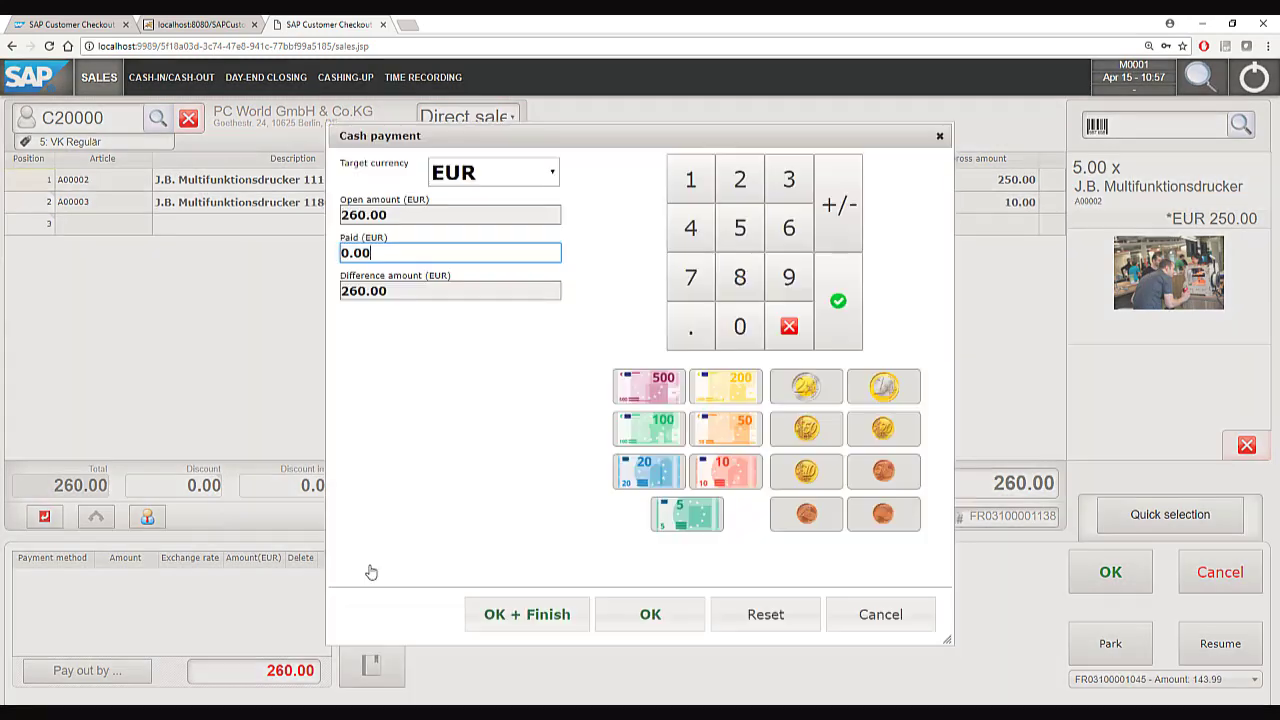
click(477, 177)
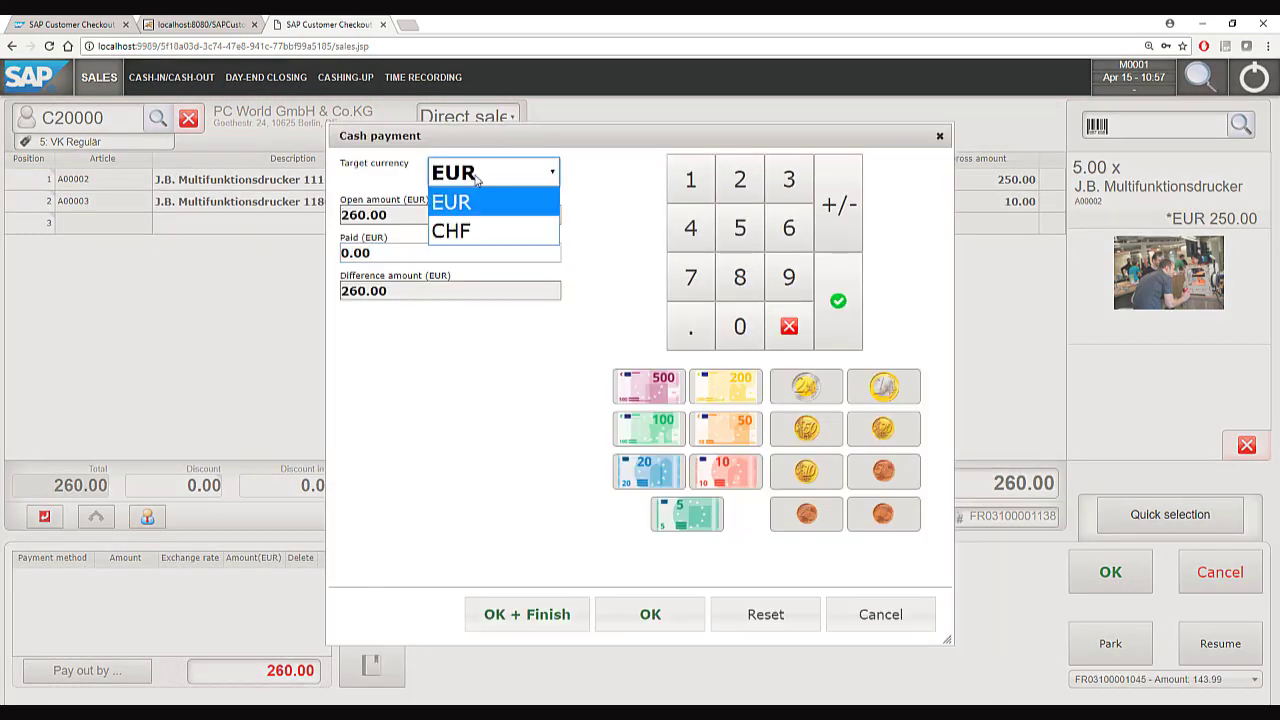
click(477, 230)
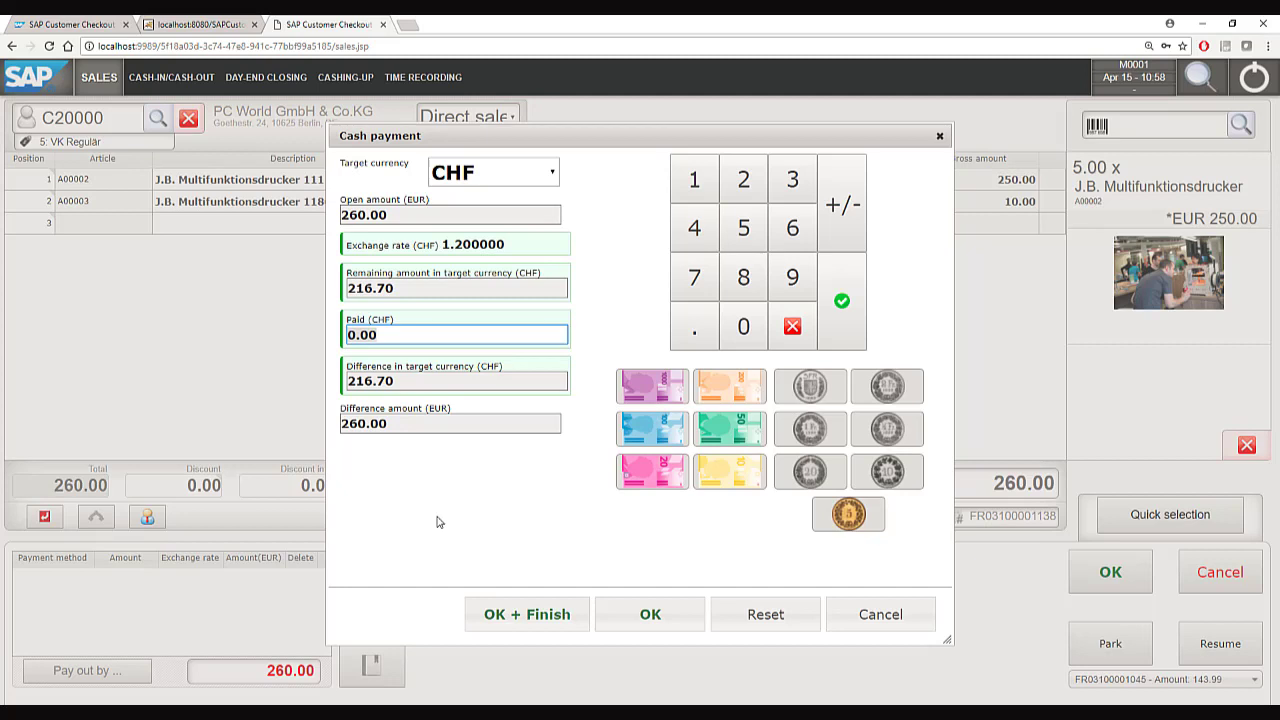
click(898, 614)
click(373, 668)
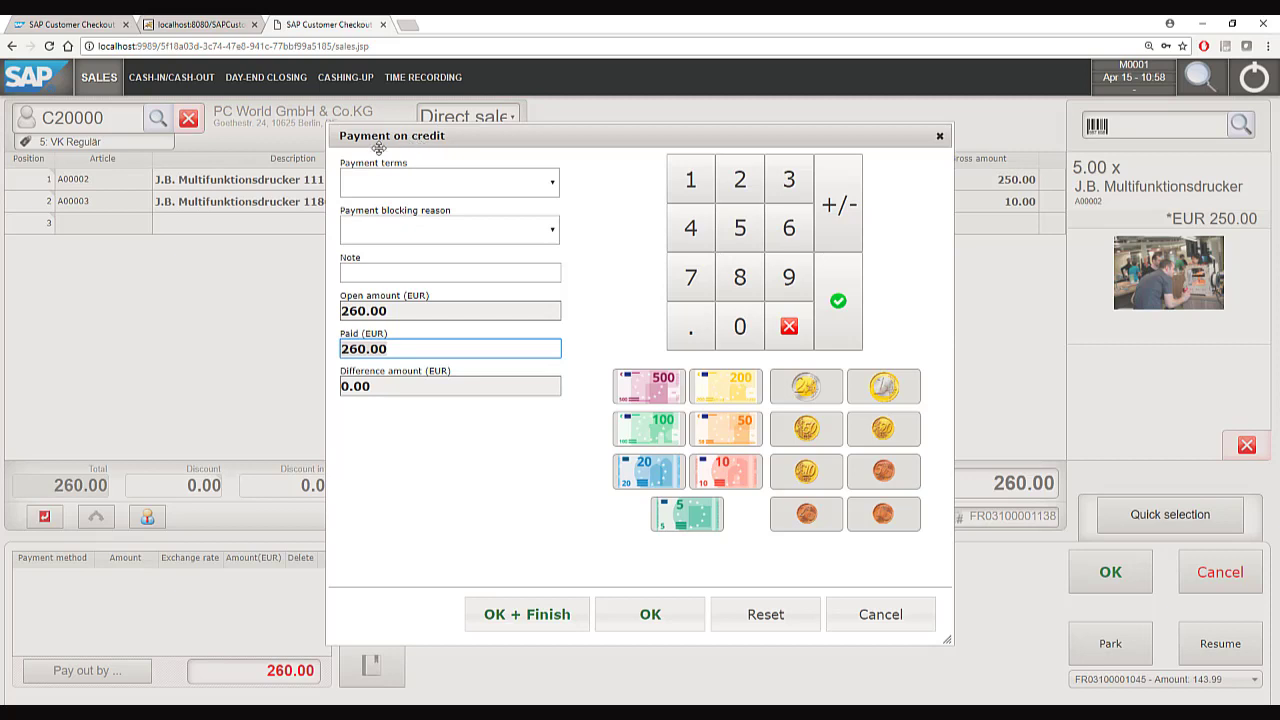
click(450, 183)
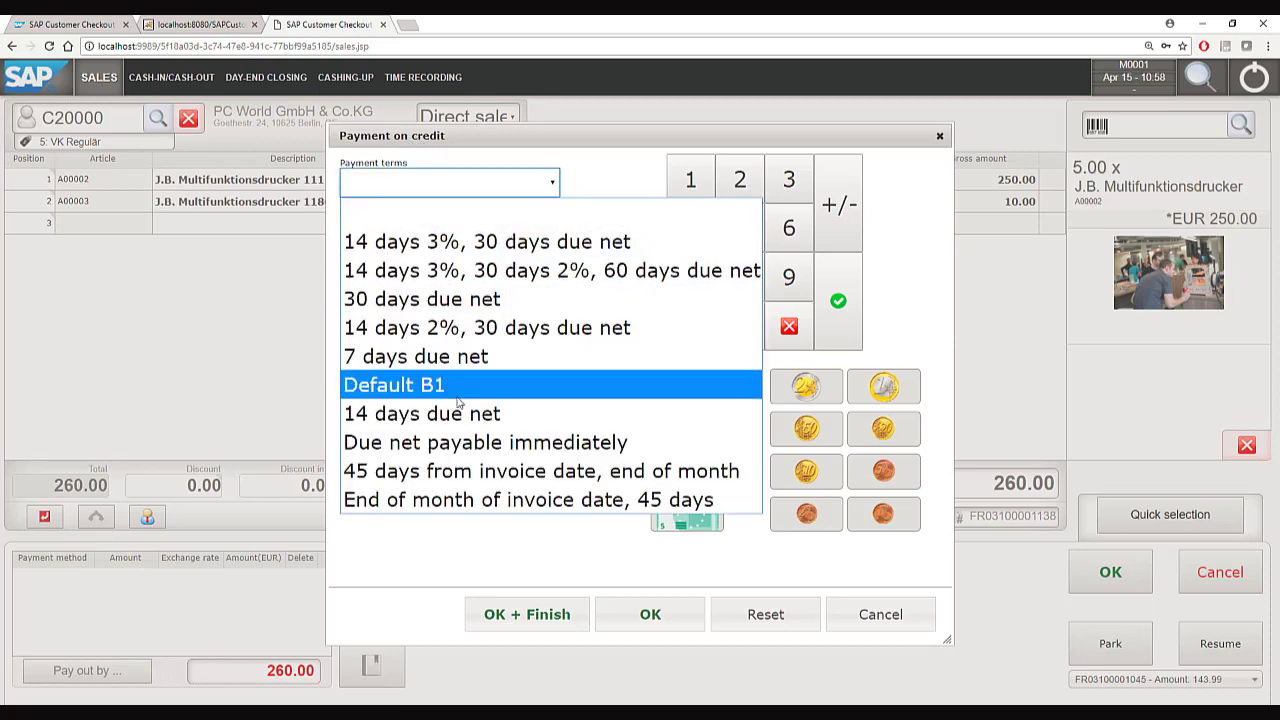
click(497, 557)
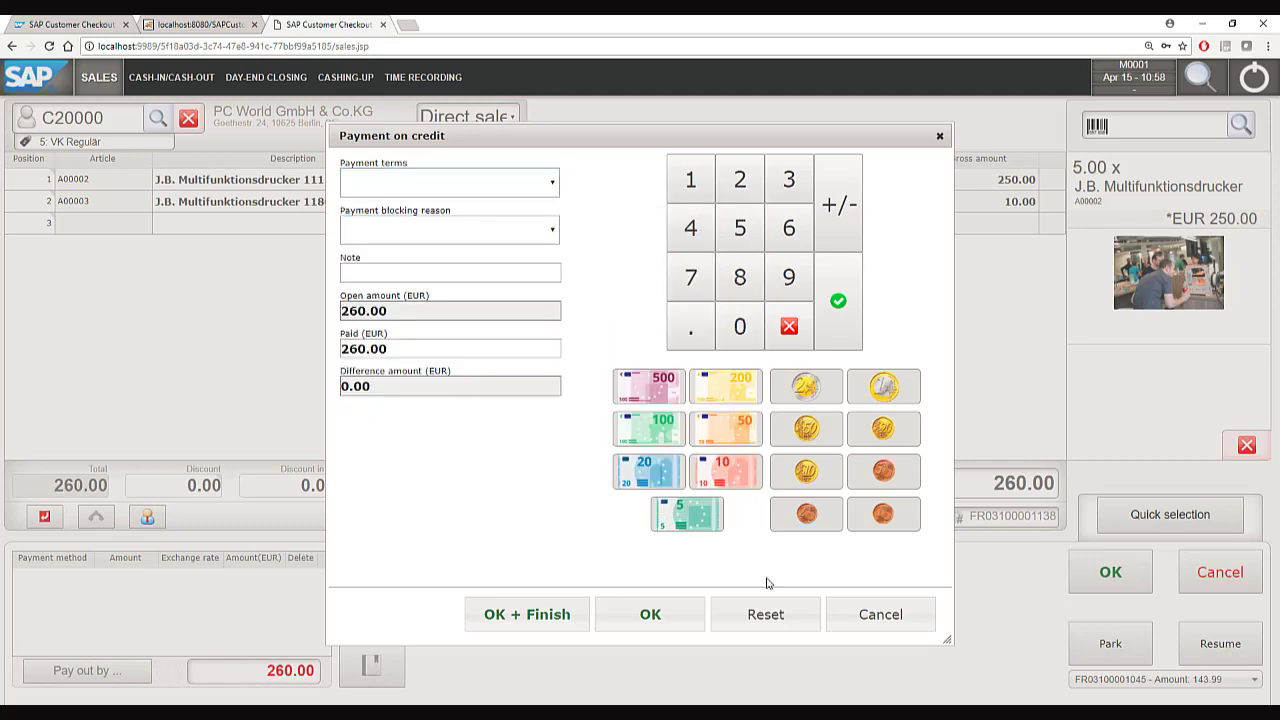
click(884, 612)
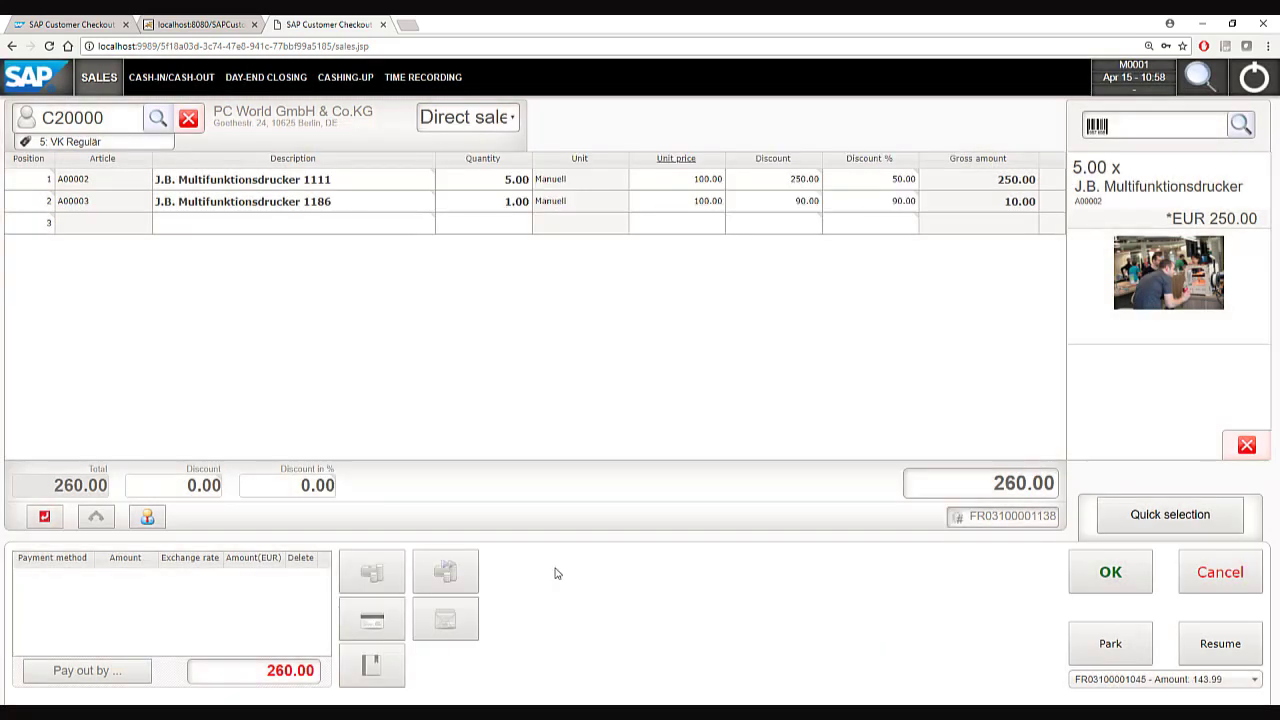
Pay the full 260.00 sale with voucher V00002.
click(469, 626)
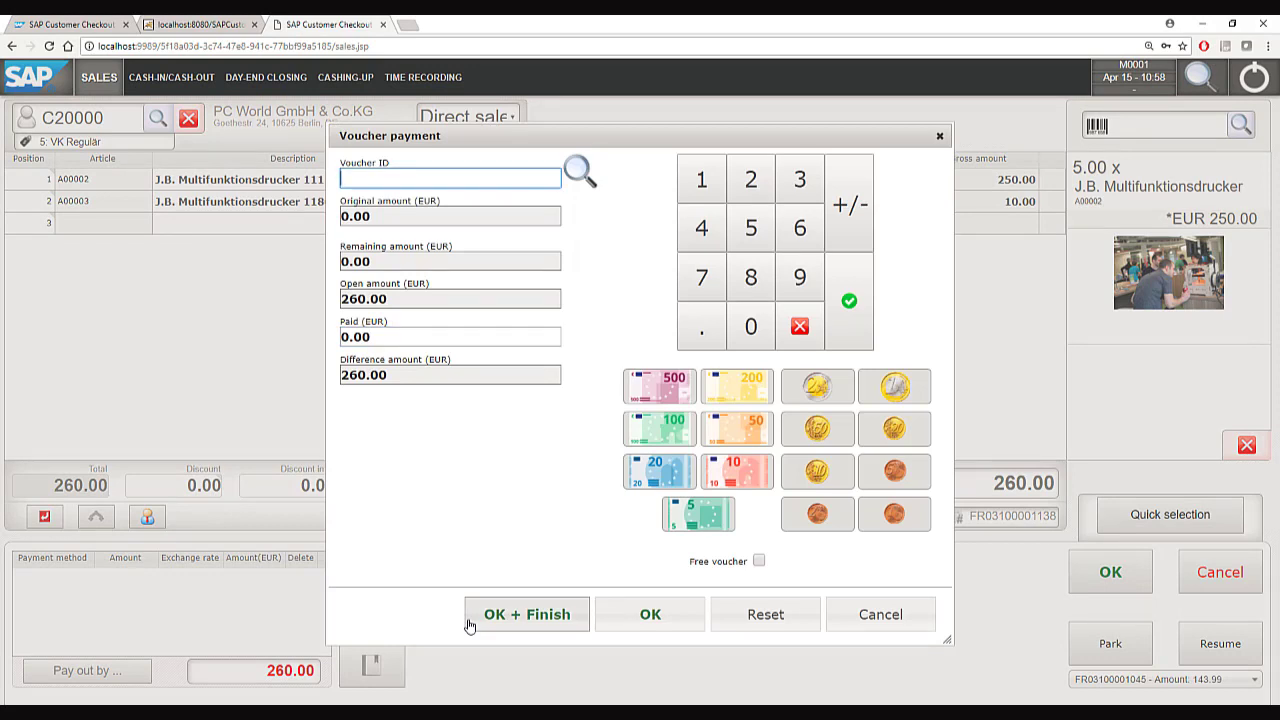
click(580, 176)
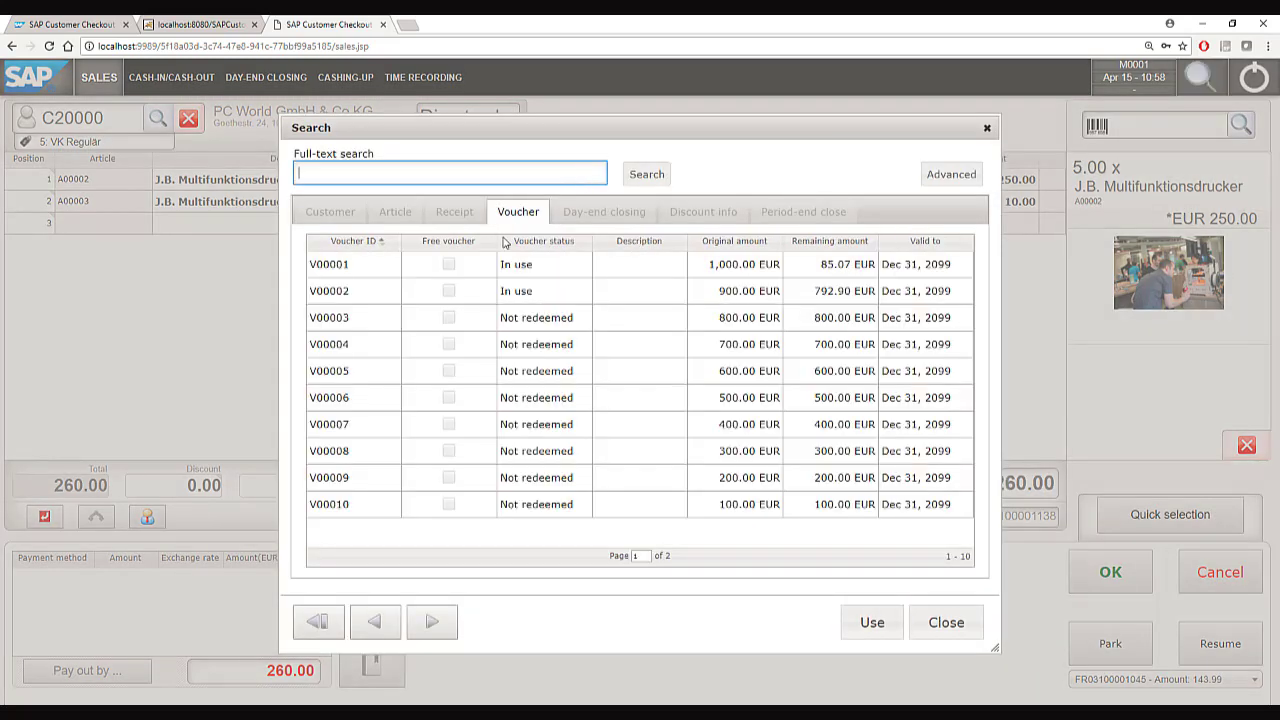
double_click(329, 290)
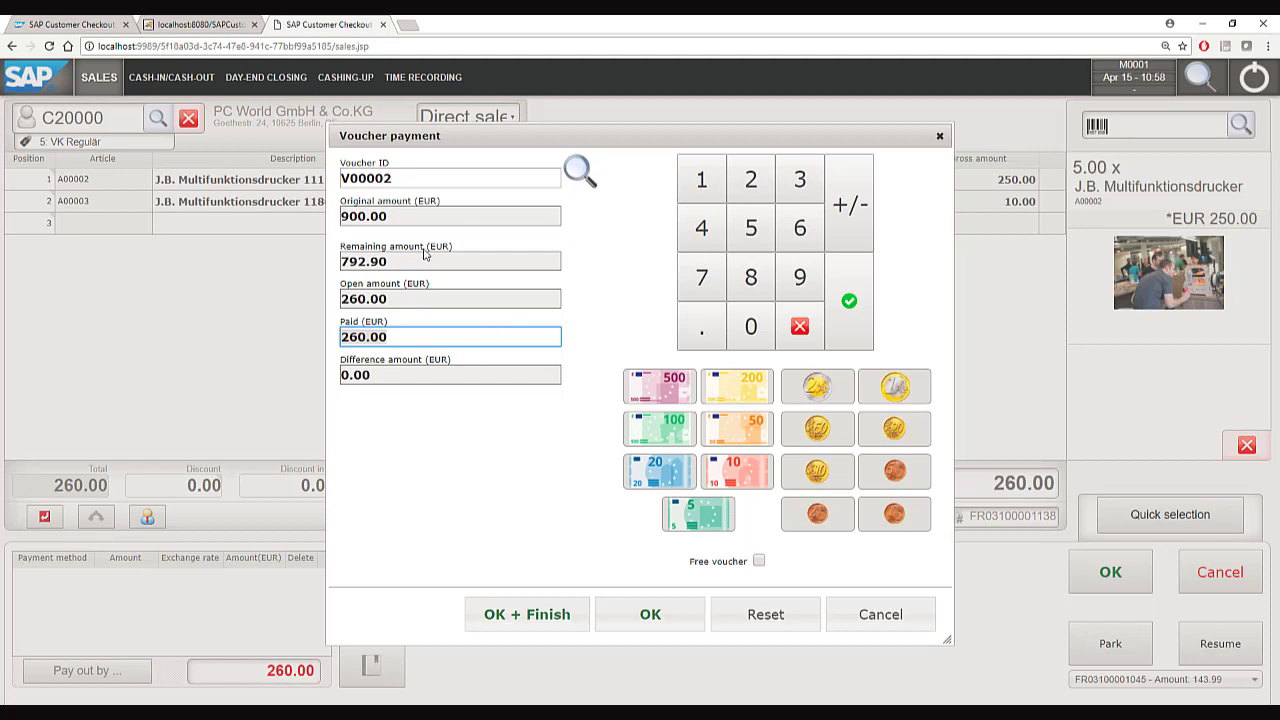
click(648, 618)
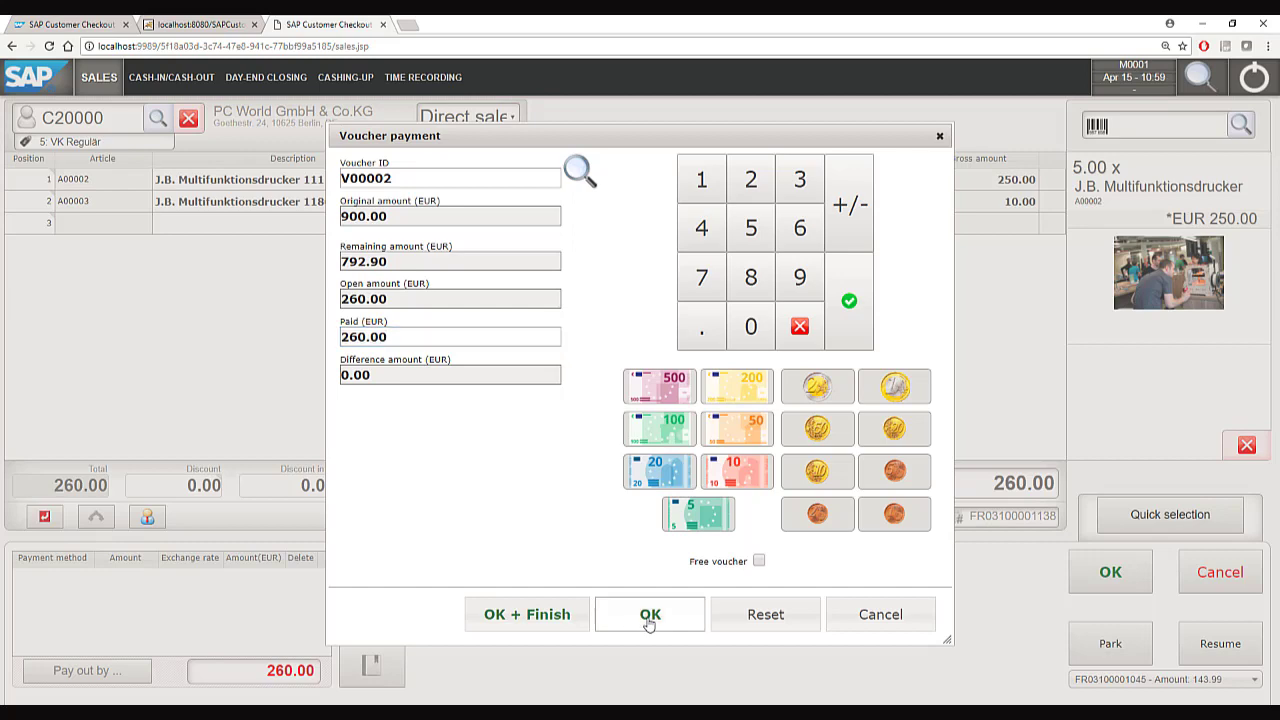
Post the voucher-paid receipt with zero change and open the cashing-up payment summary.
click(1103, 569)
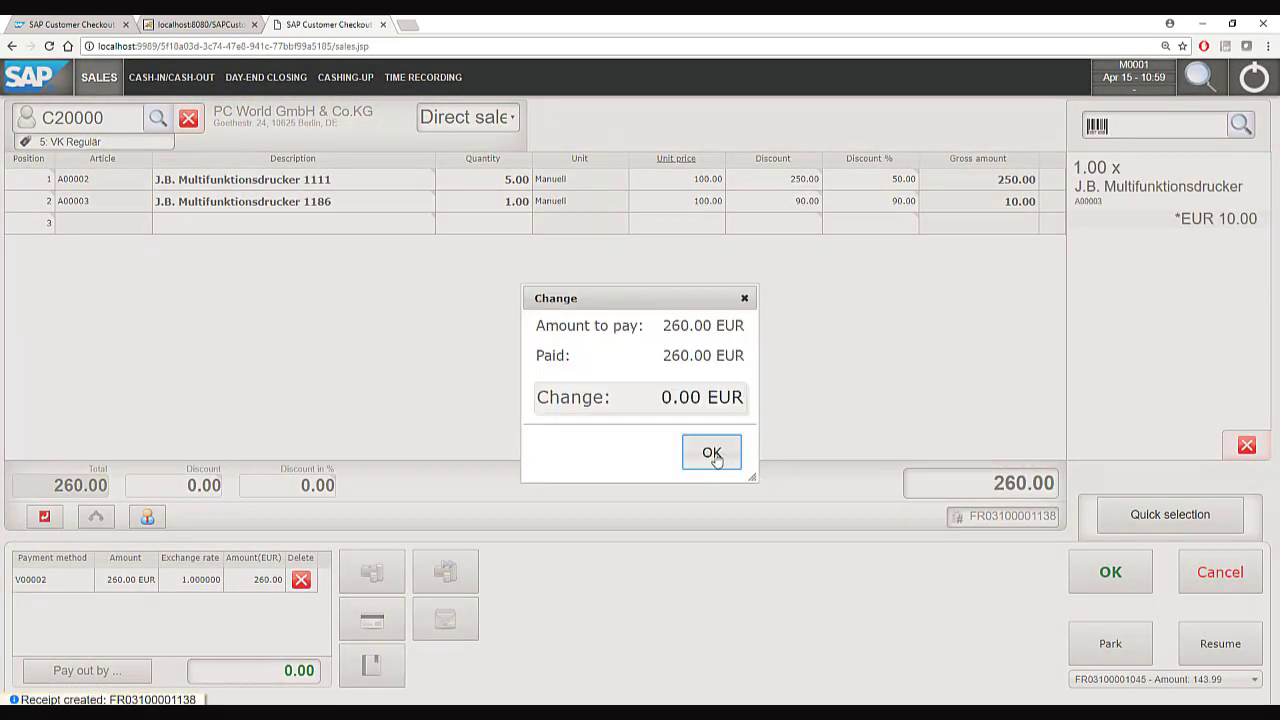
click(712, 453)
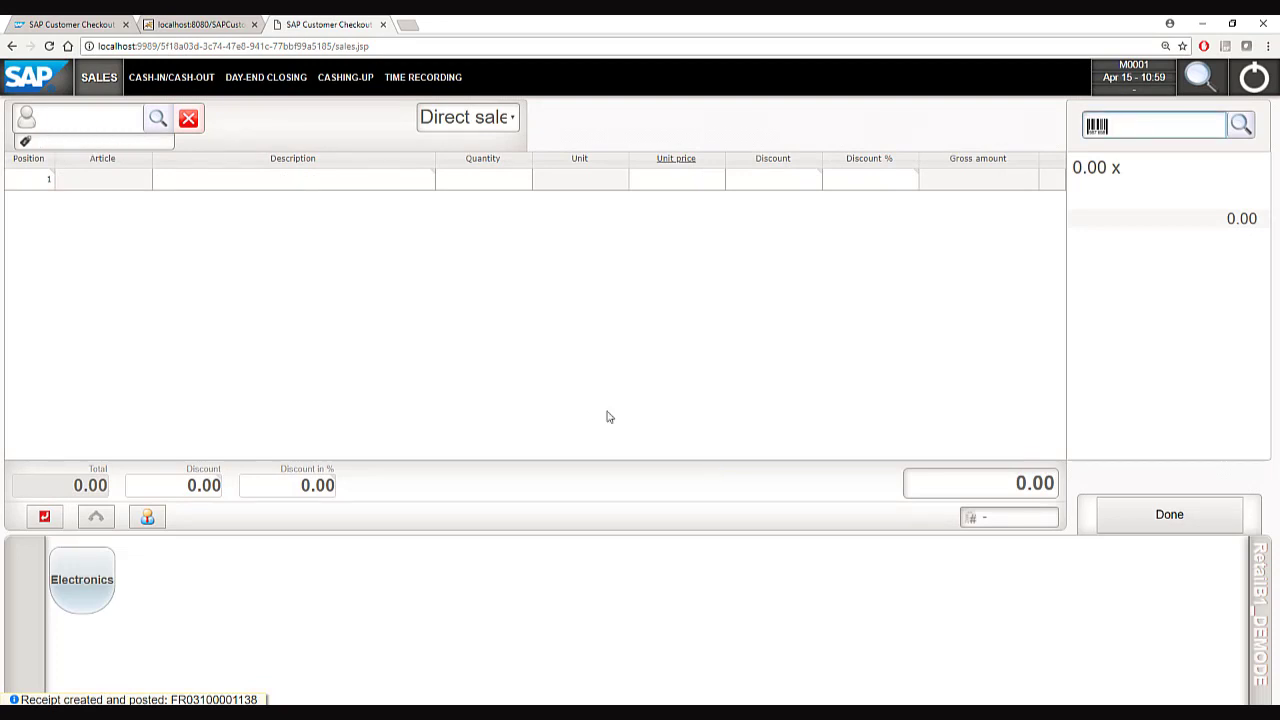
click(343, 80)
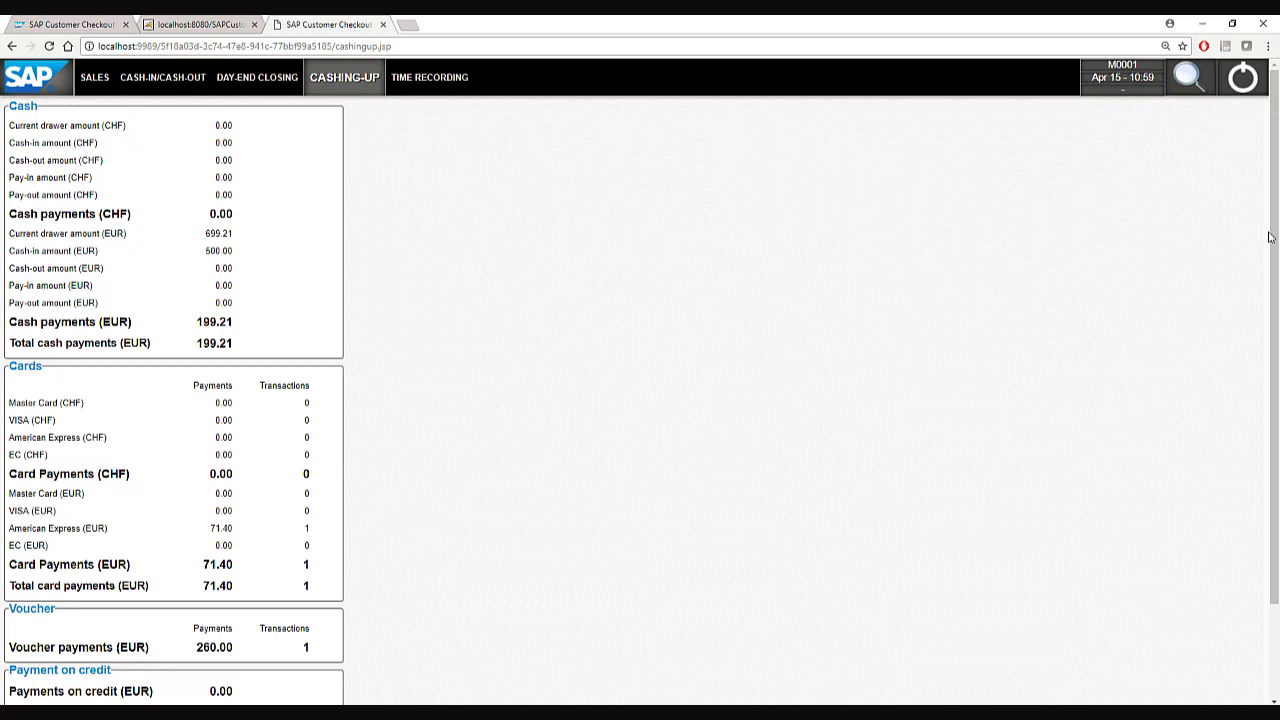
Scroll the cashing-up totals to the Receipts section and back, then open the Cash-In/Cash-Out form.
drag(1274, 230, 1276, 368)
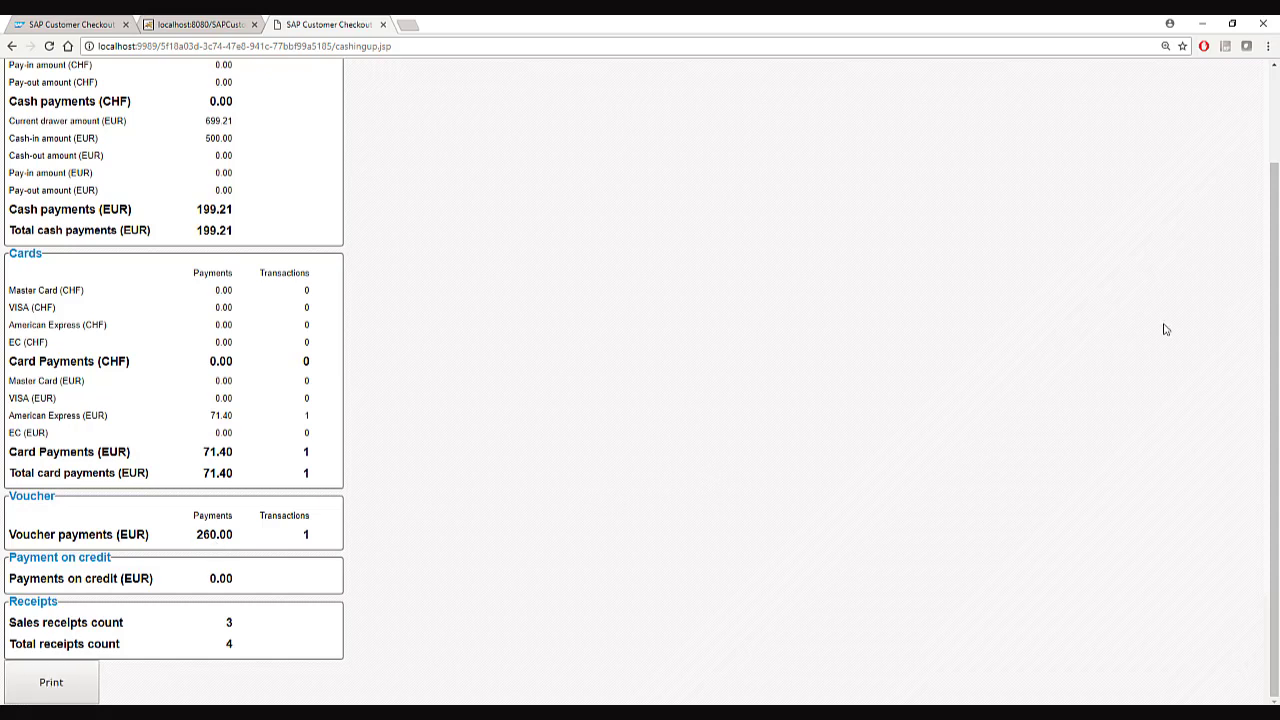
drag(1274, 262, 1272, 147)
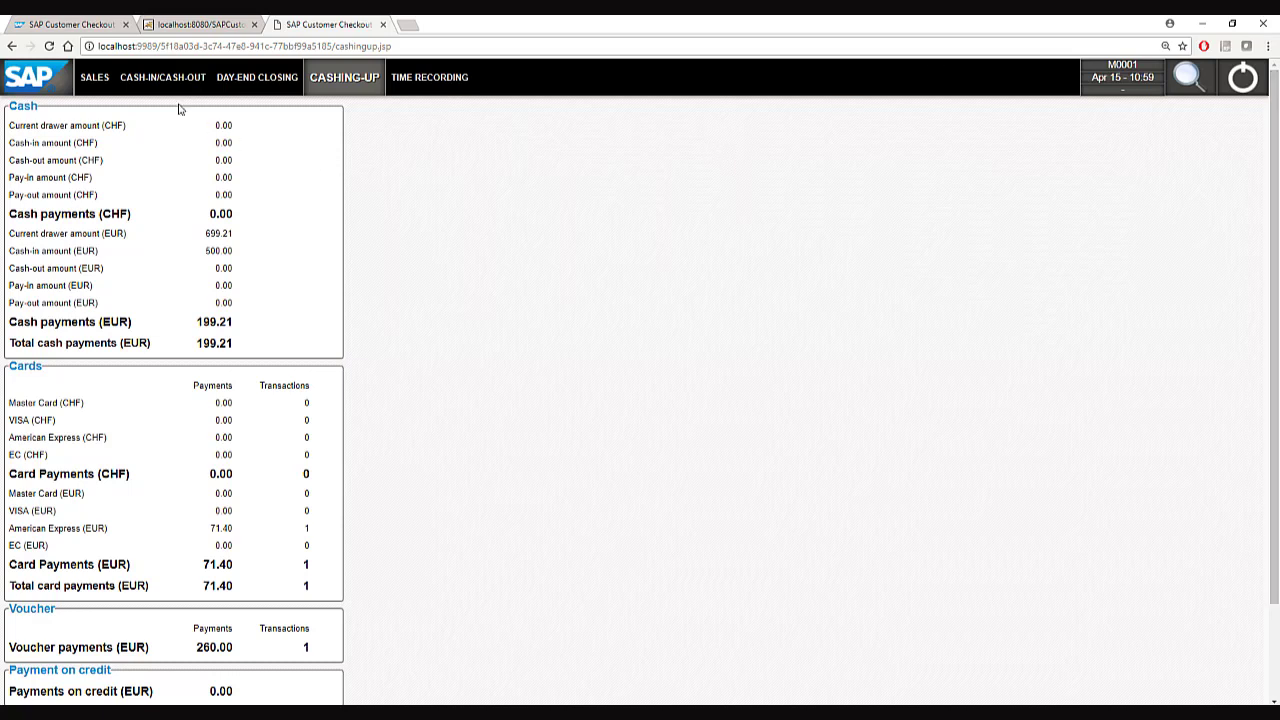
click(155, 80)
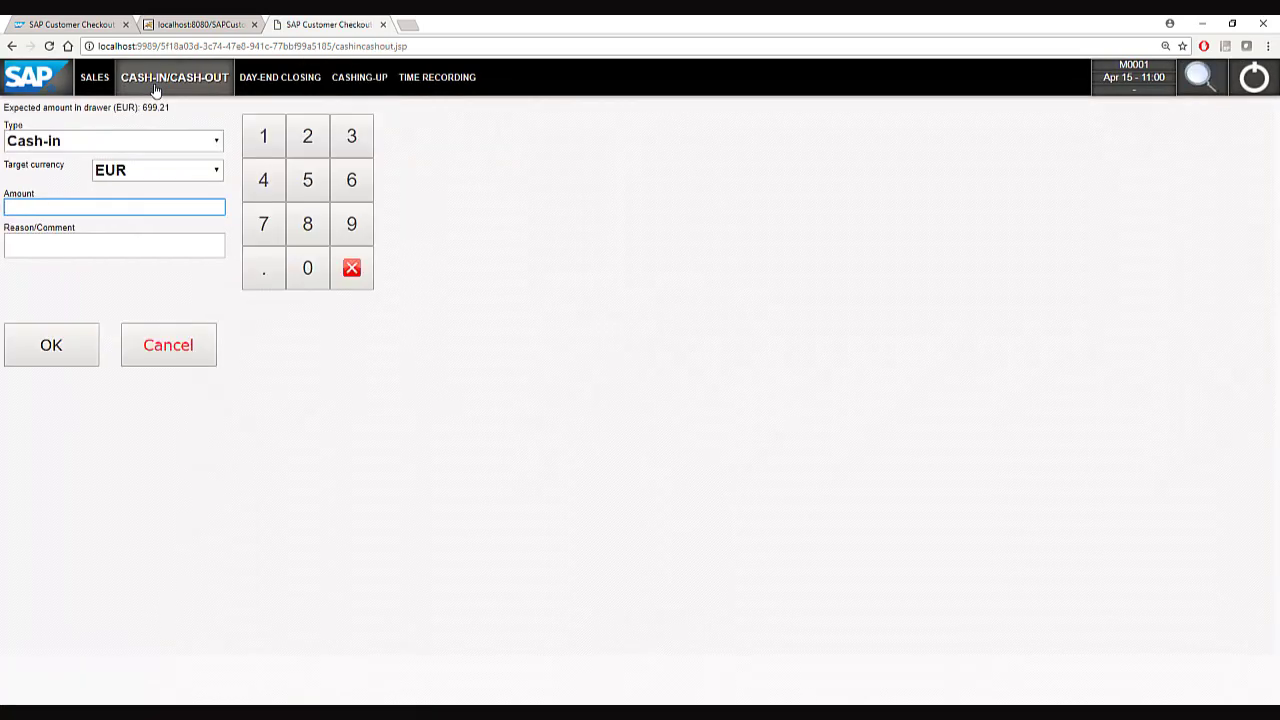
Set the cash transaction type to Pay-out with financial transaction type Stationery.
click(125, 140)
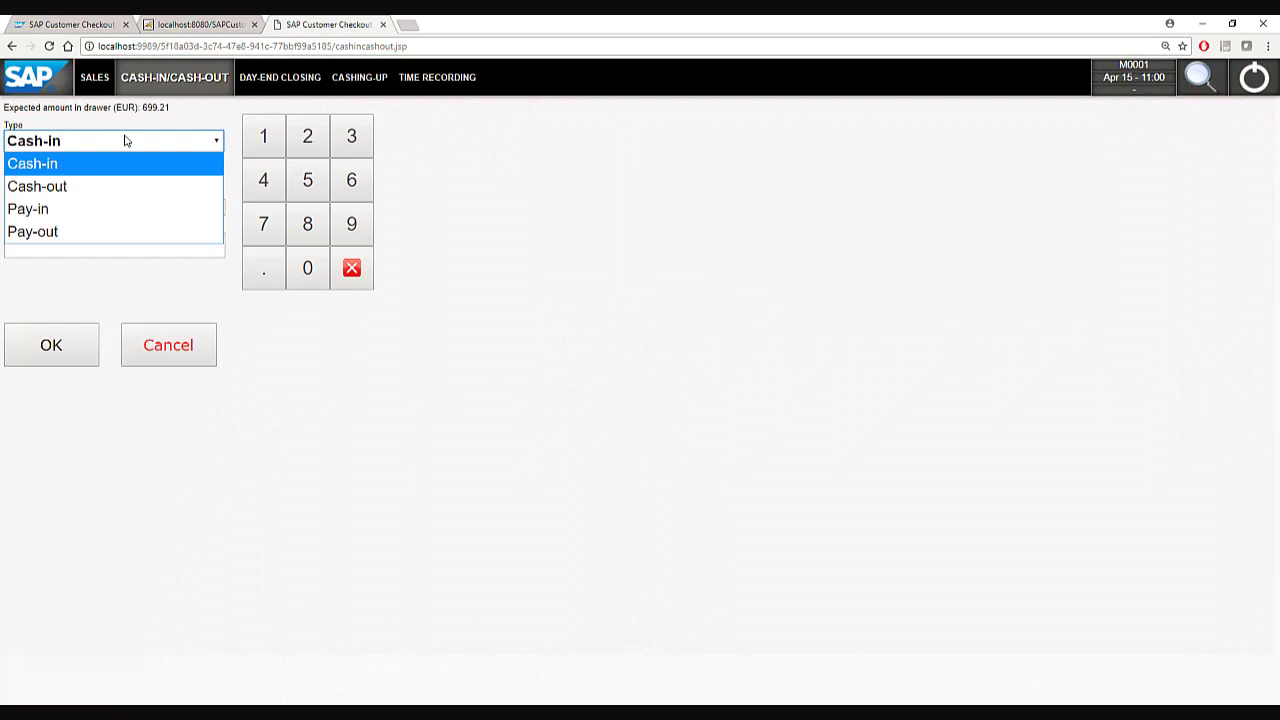
click(104, 186)
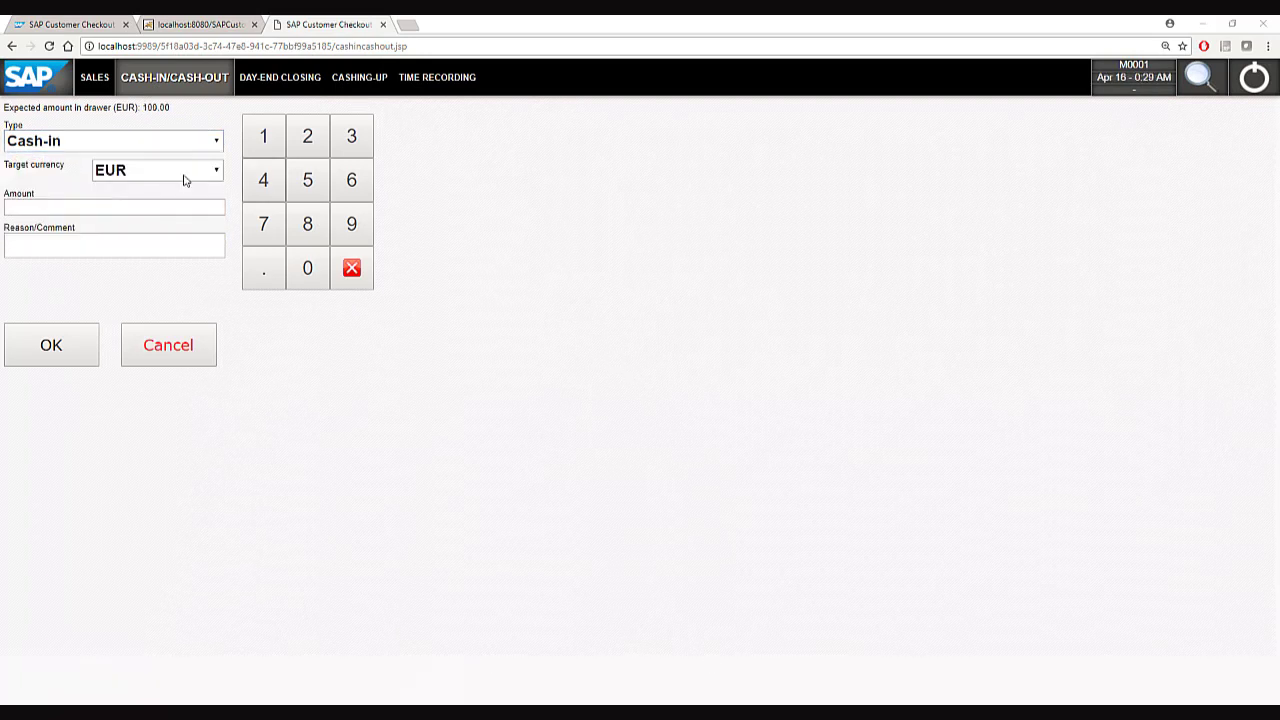
click(116, 151)
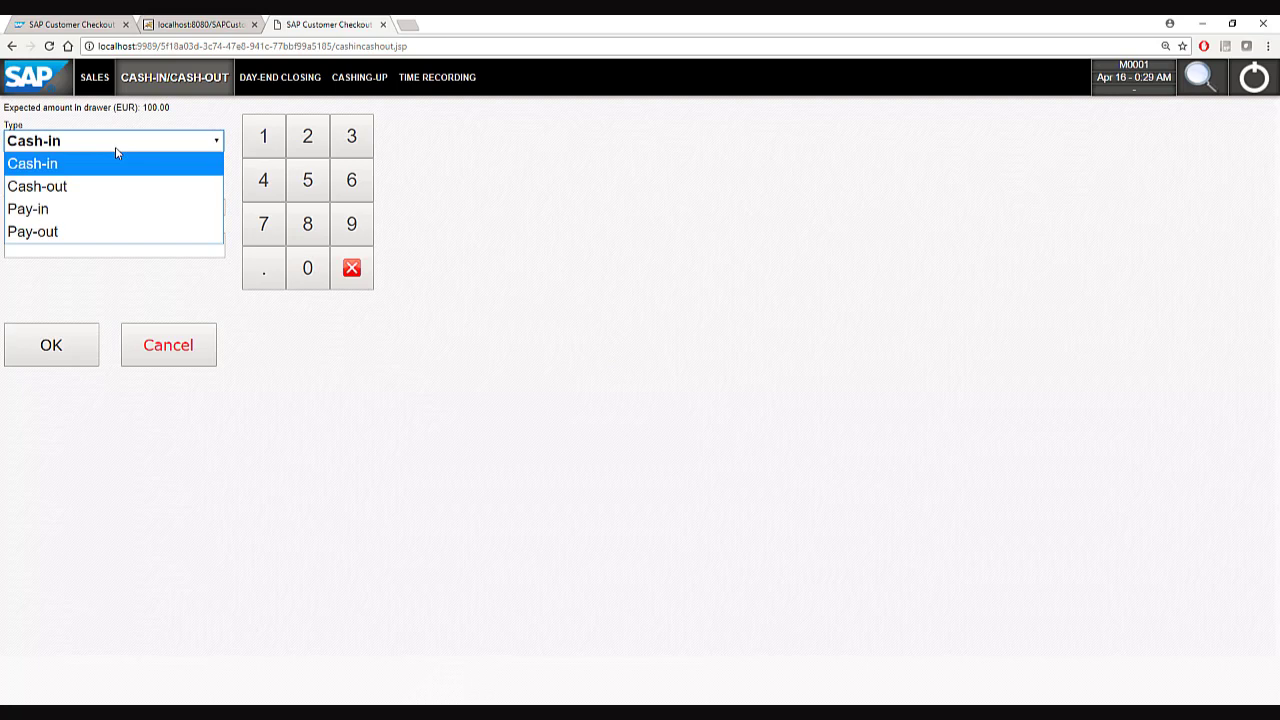
click(103, 236)
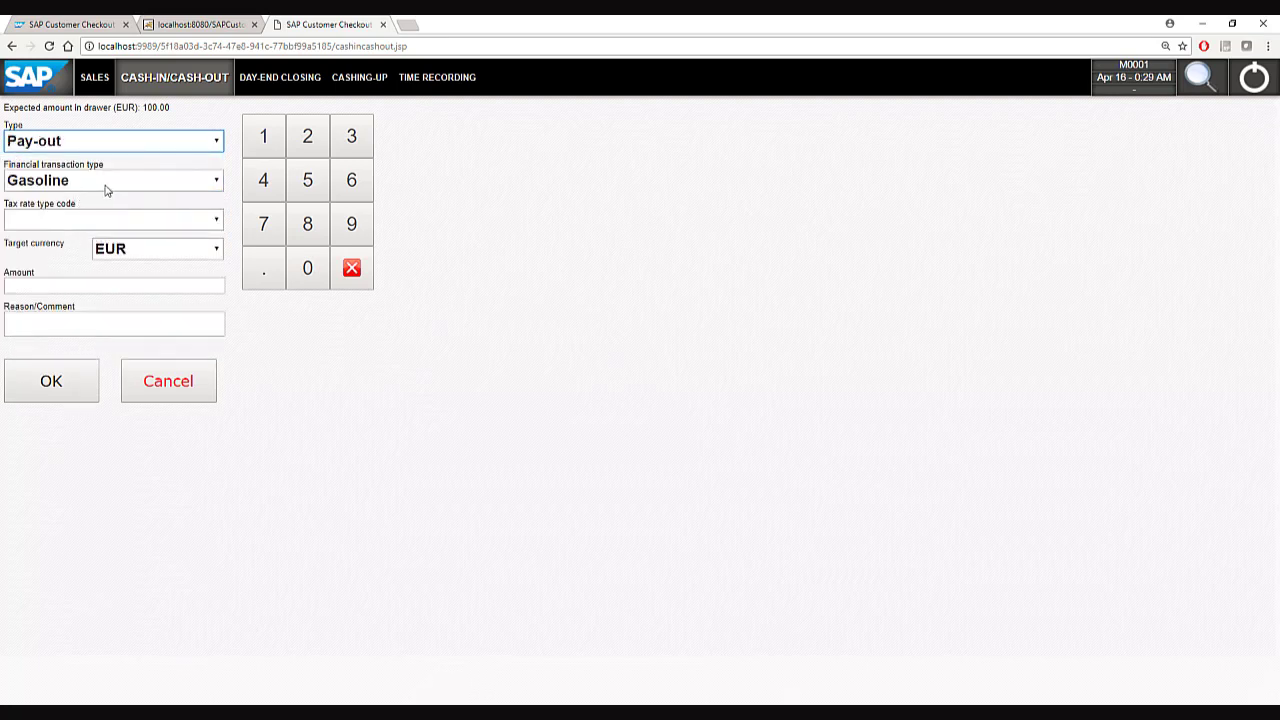
click(106, 188)
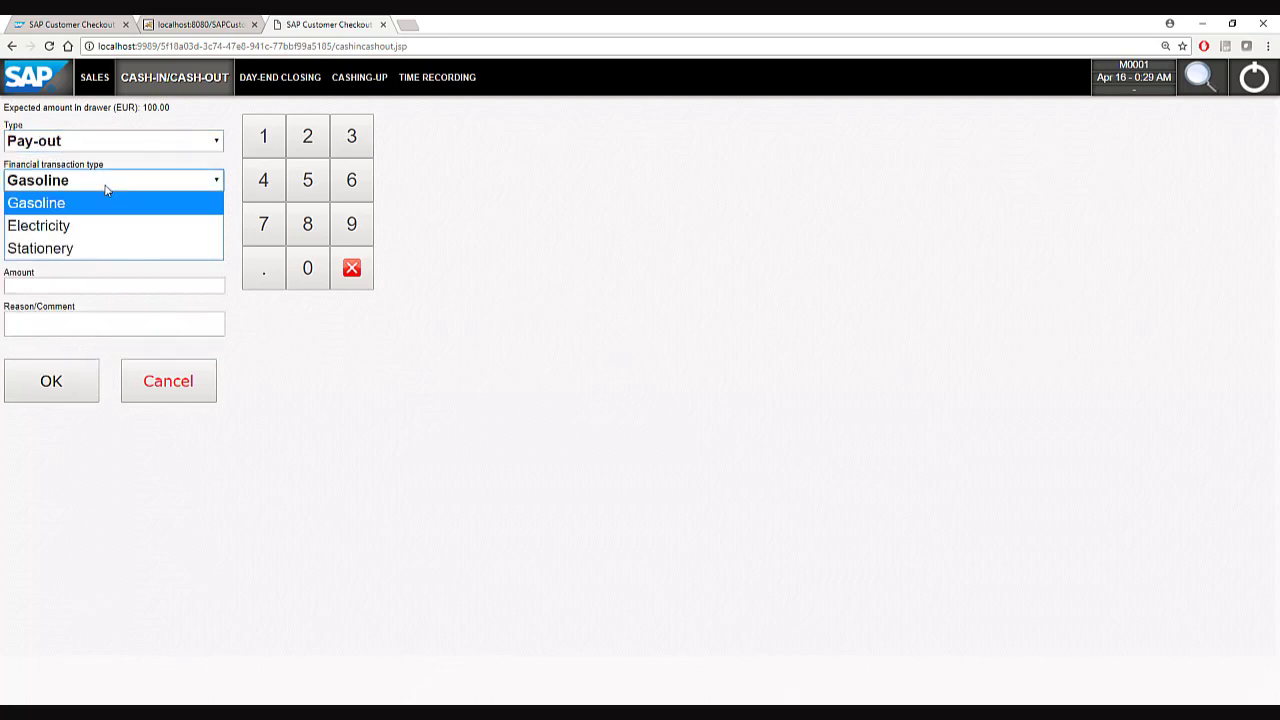
click(92, 250)
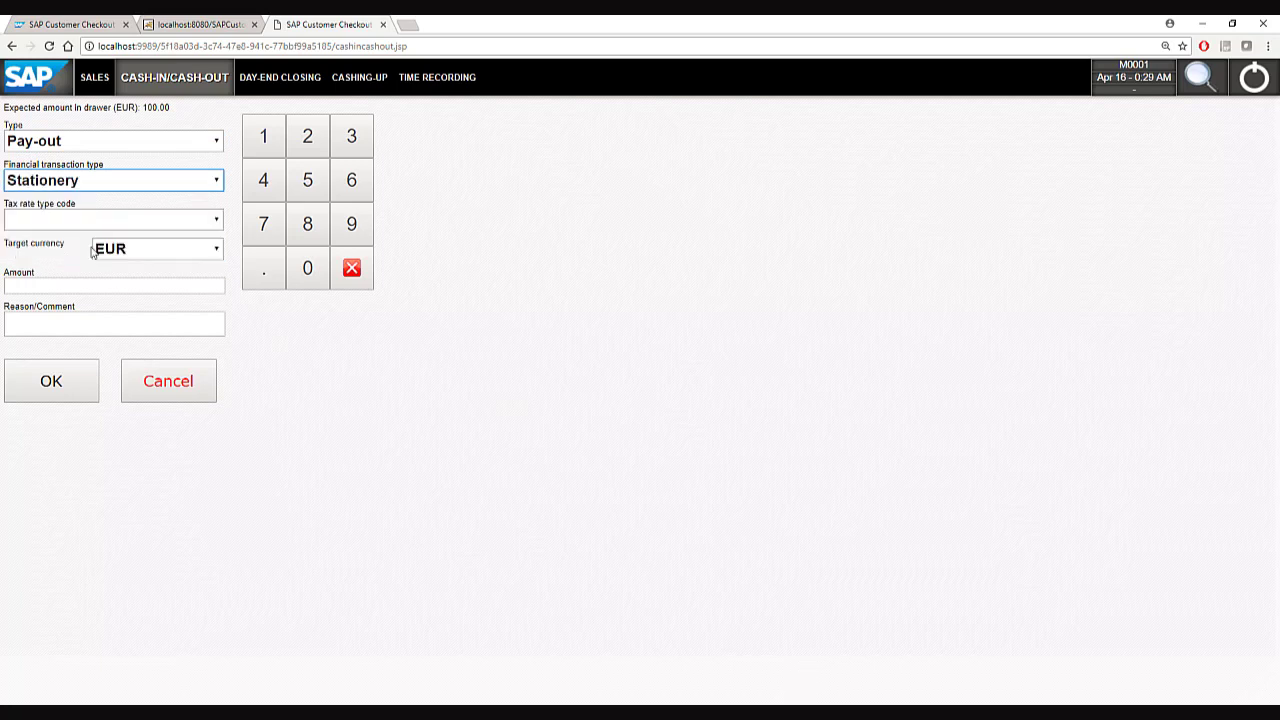
Post the 50 EUR pay-out with reason 'to buy stationery for the store', then return to Sales.
click(61, 287)
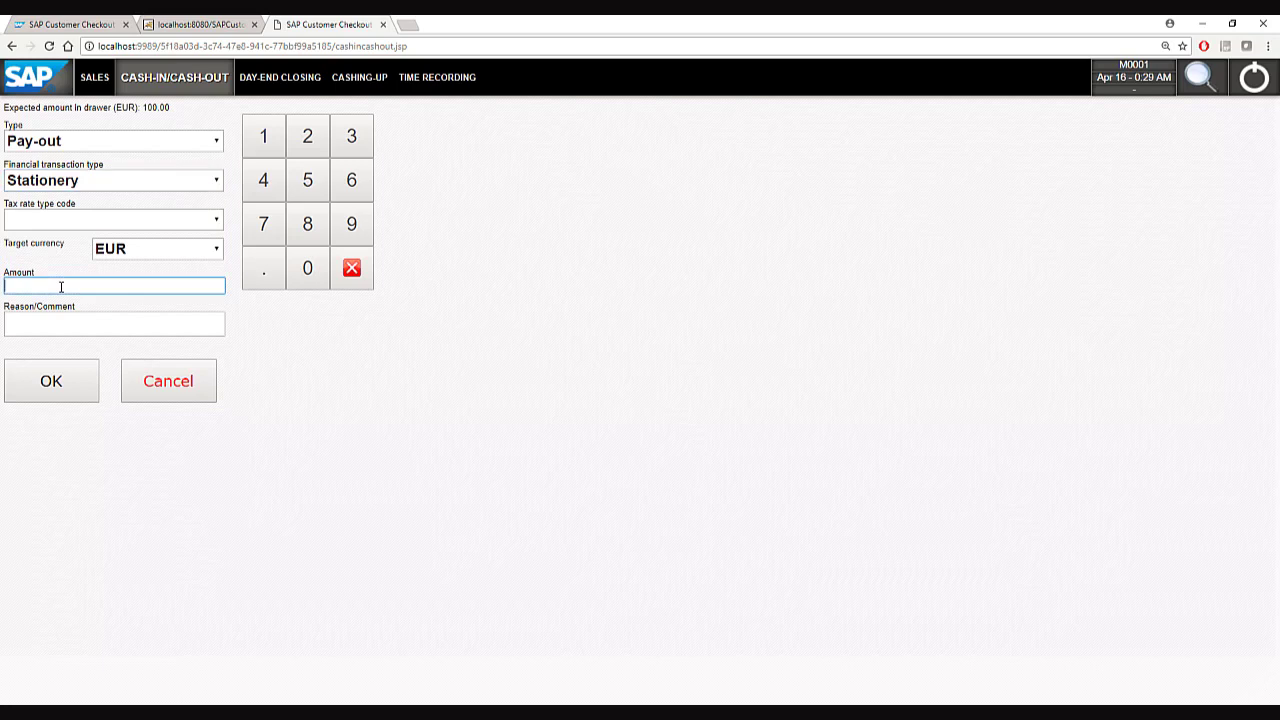
text(50)
key(Tab)
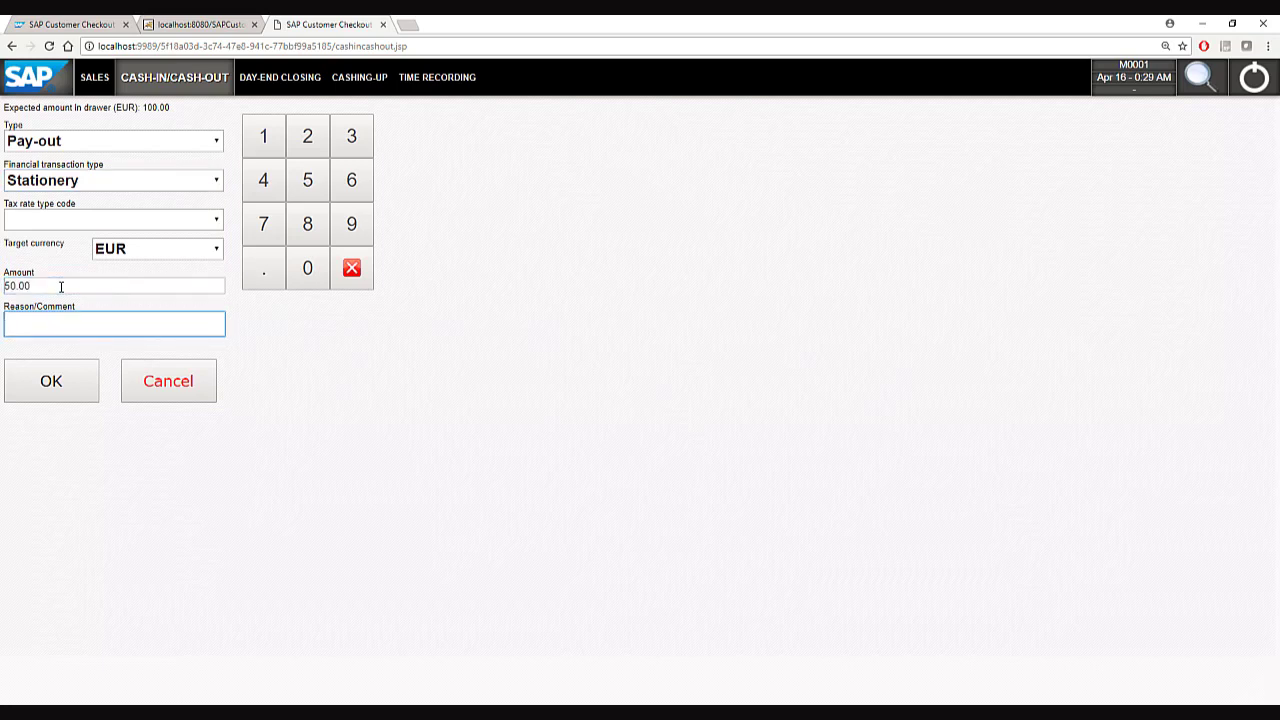
text(to buy stationery for the store)
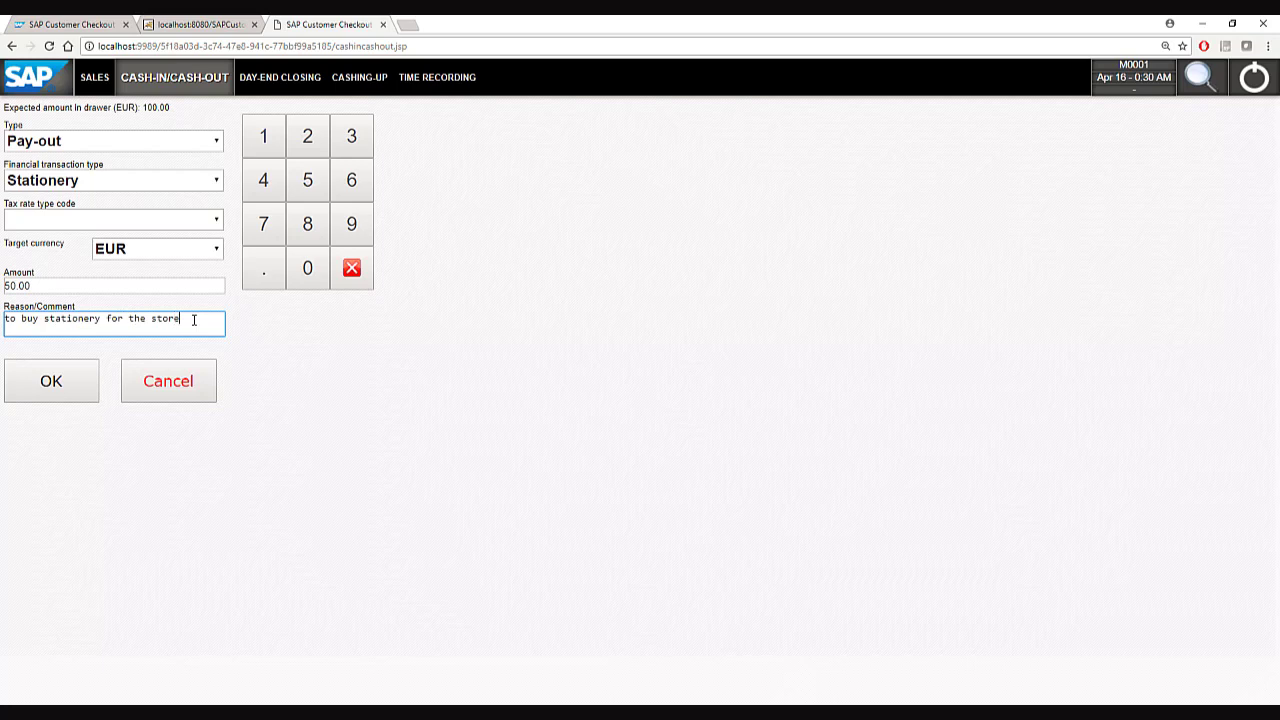
click(30, 392)
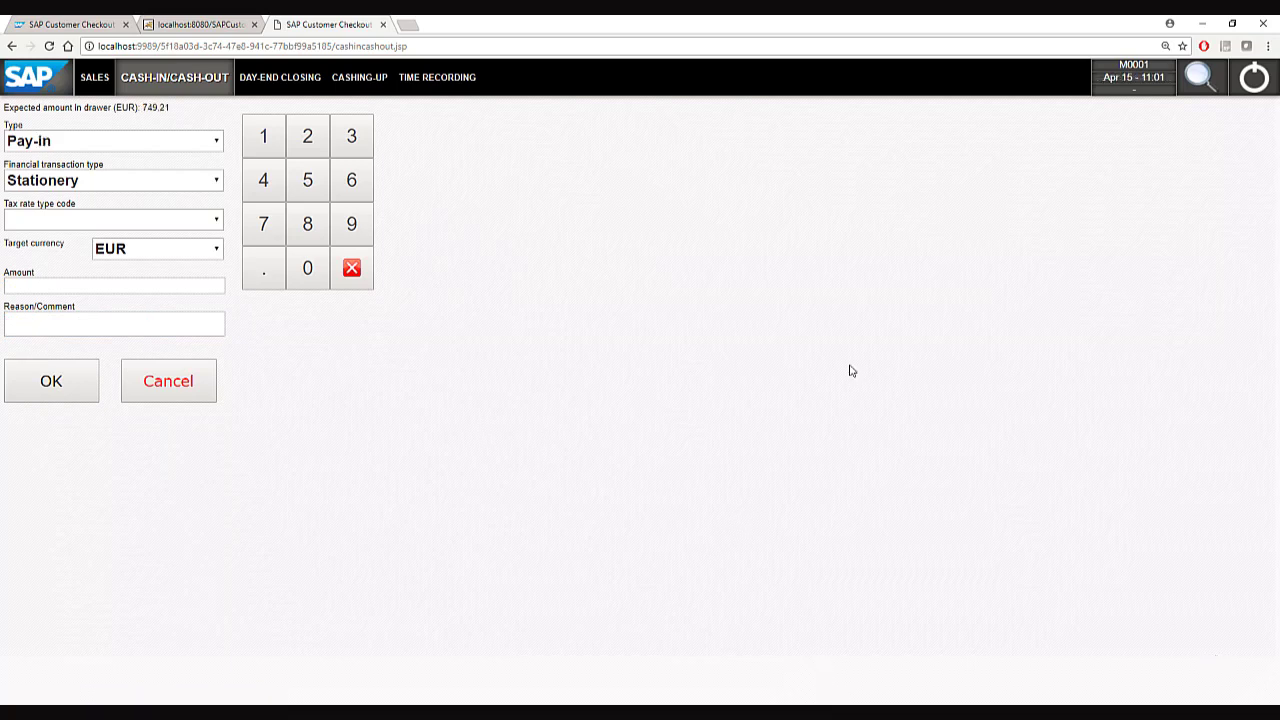
click(95, 88)
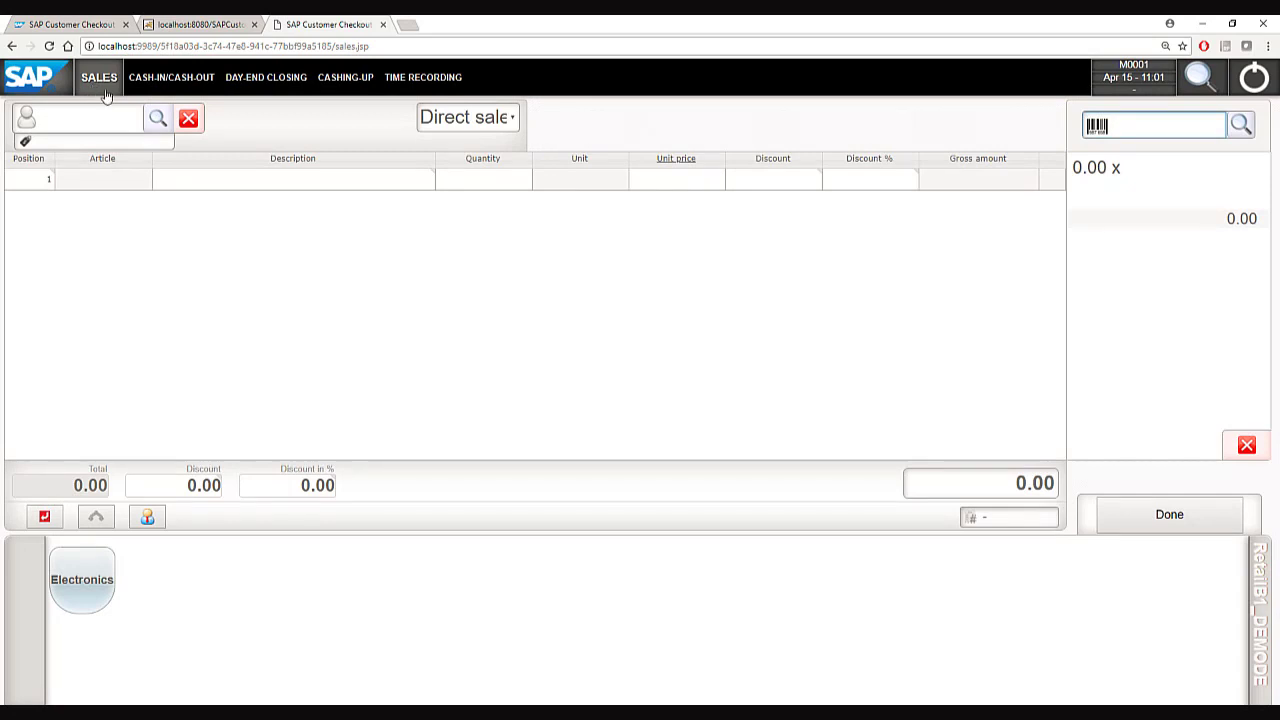
Create and save a new customer with their first and last name, then assign them to the receipt.
click(156, 119)
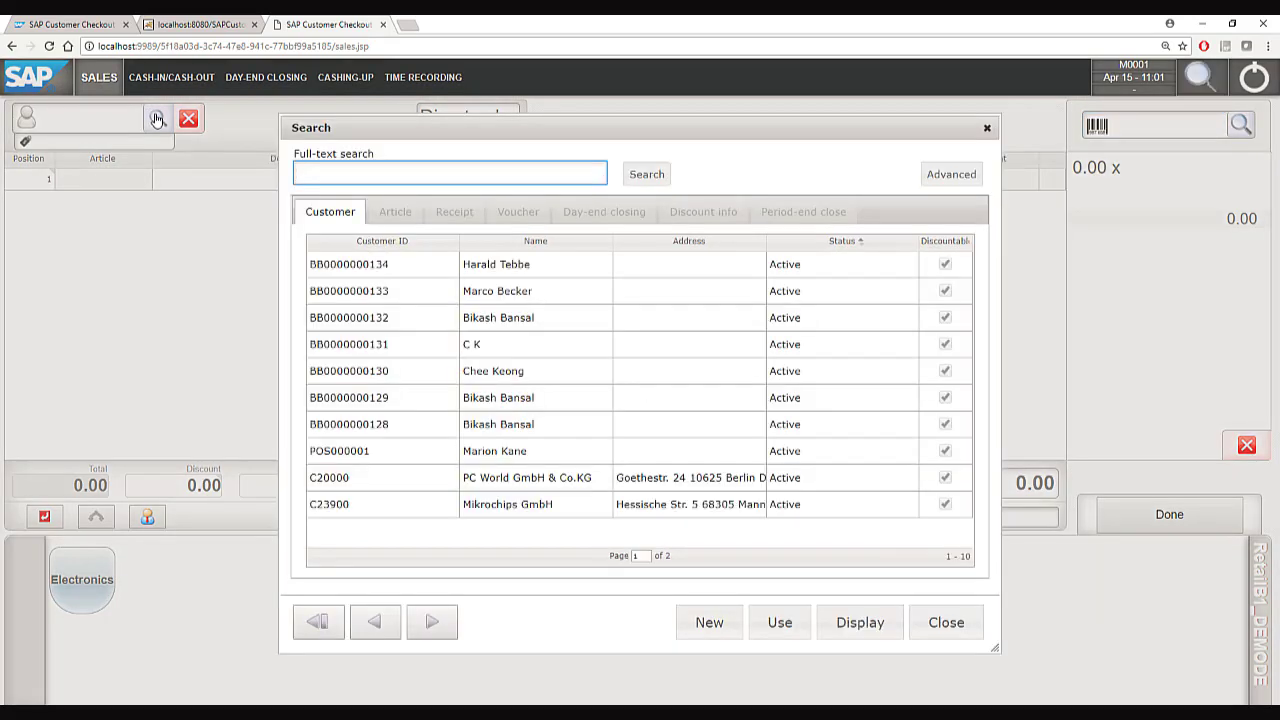
click(709, 622)
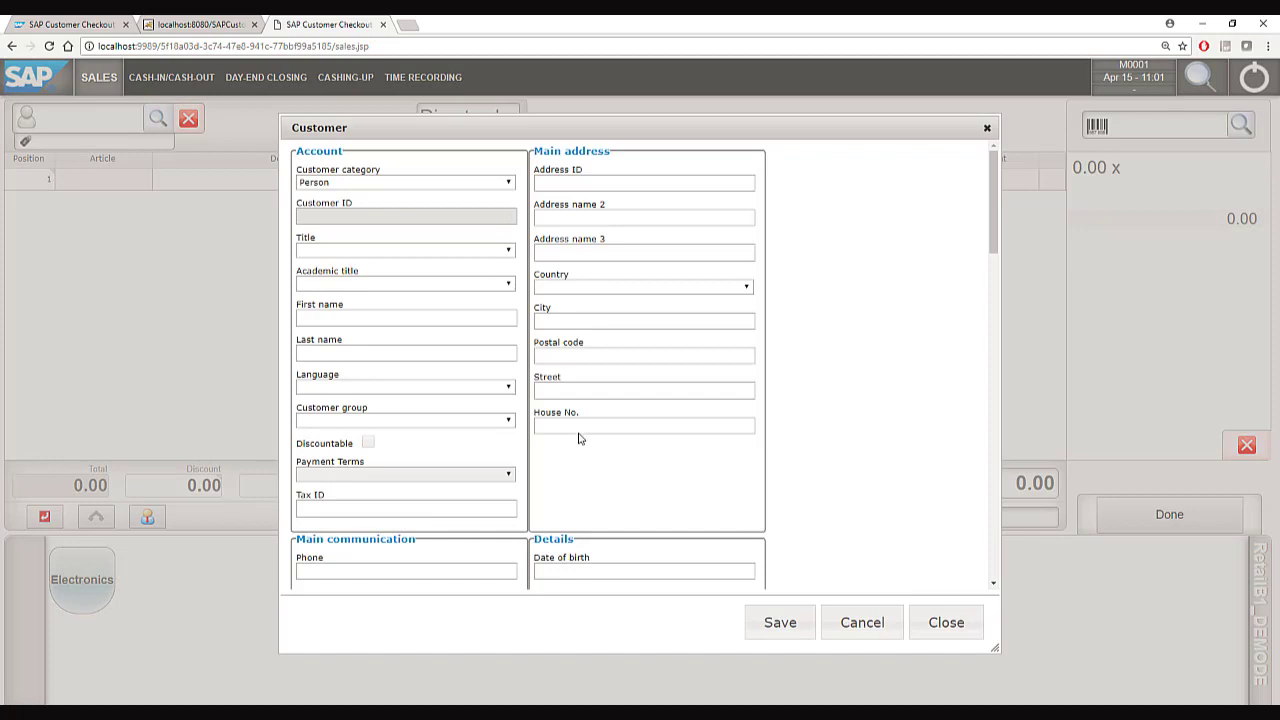
click(340, 317)
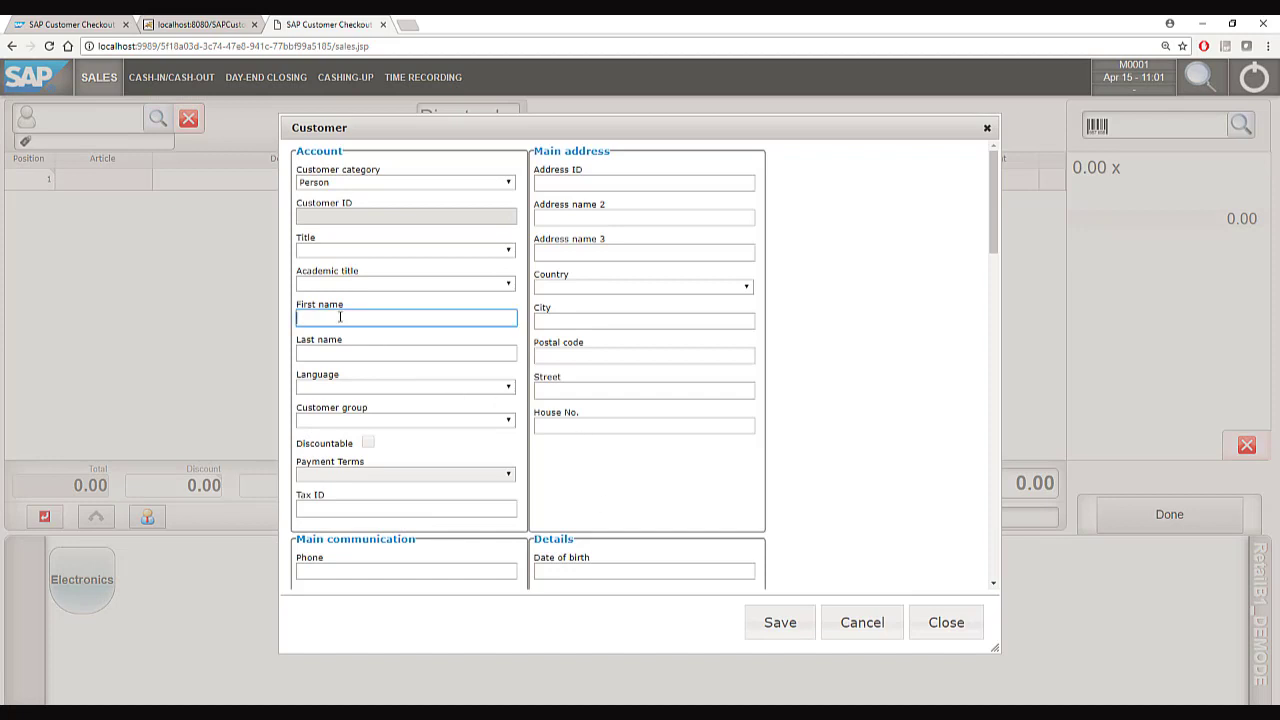
key(Tab)
click(827, 402)
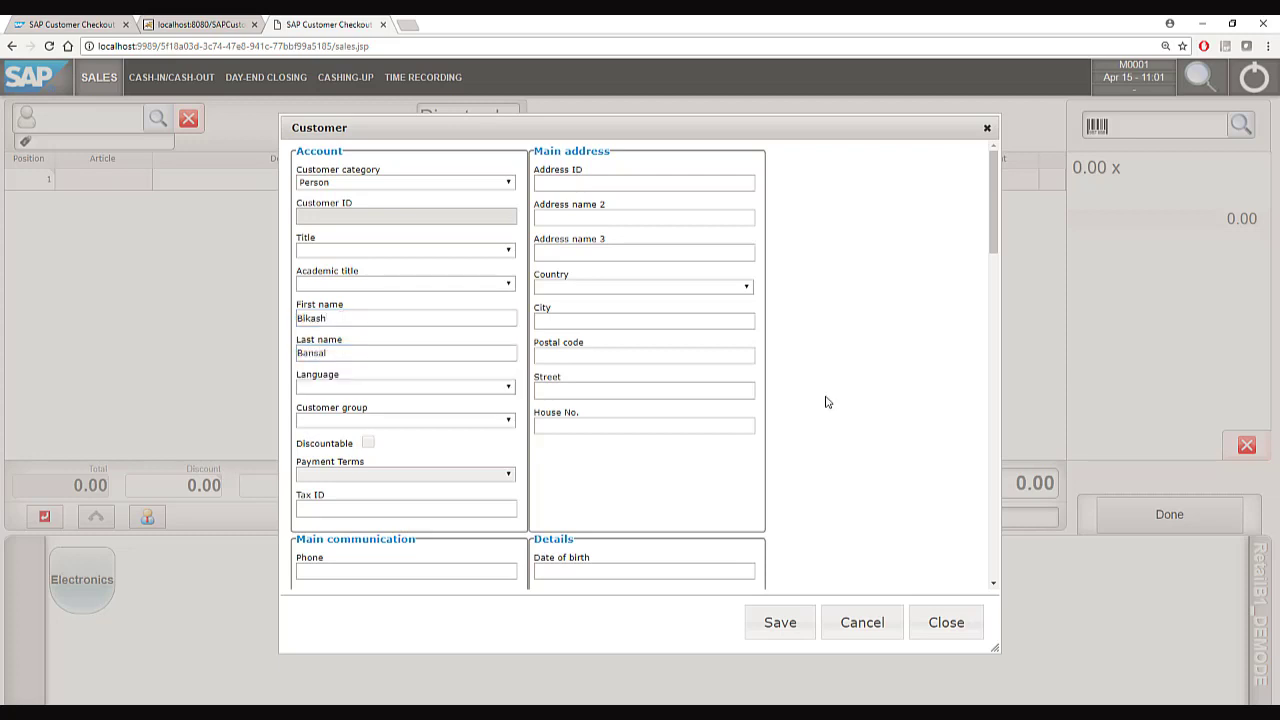
click(772, 634)
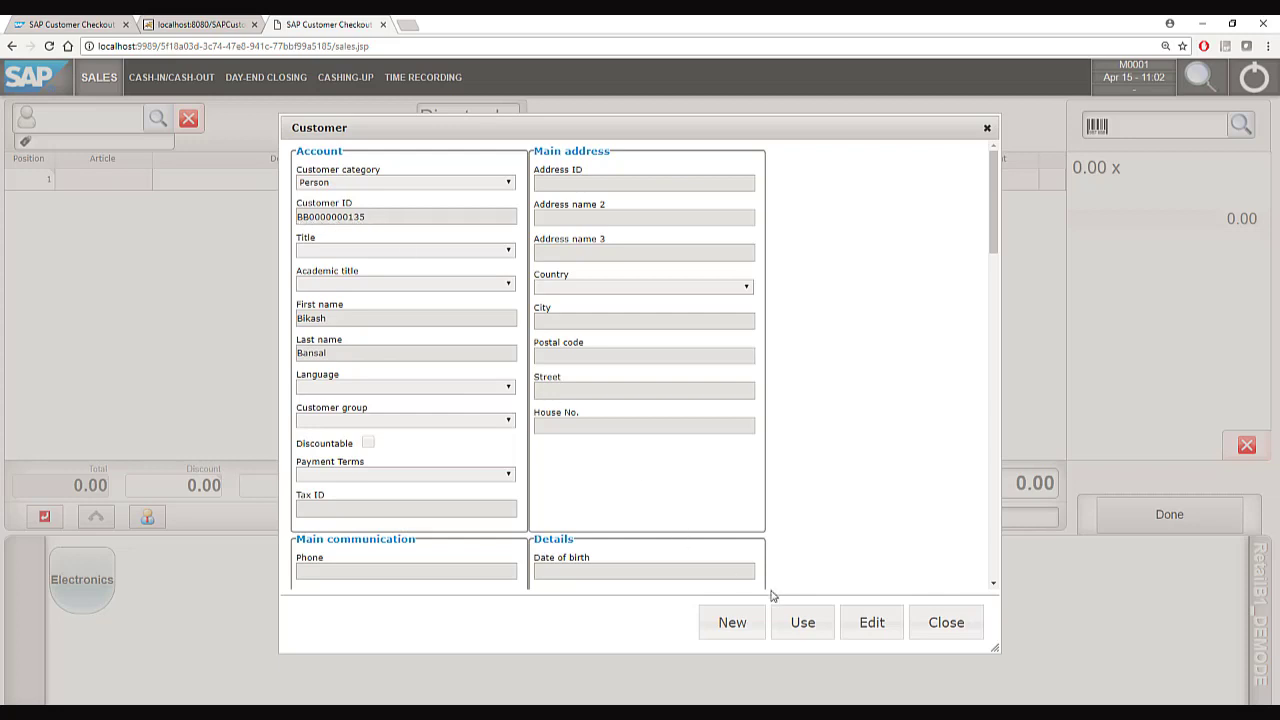
click(800, 622)
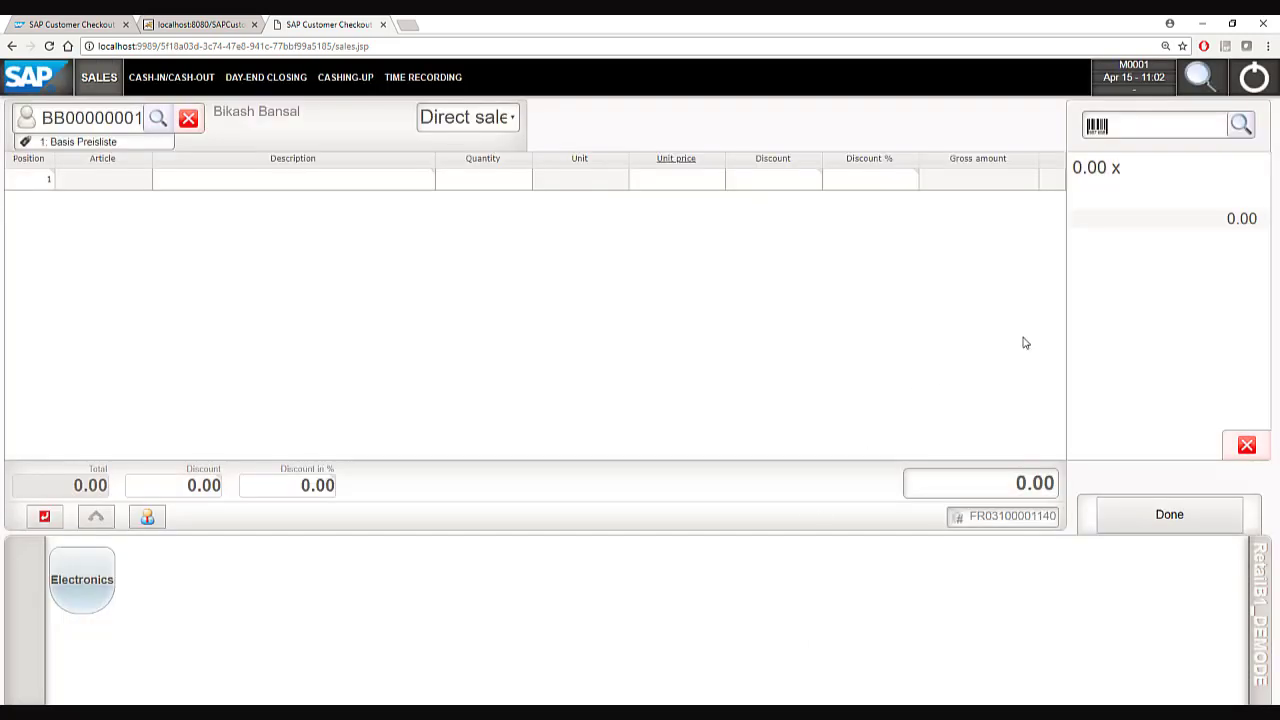
click(1238, 128)
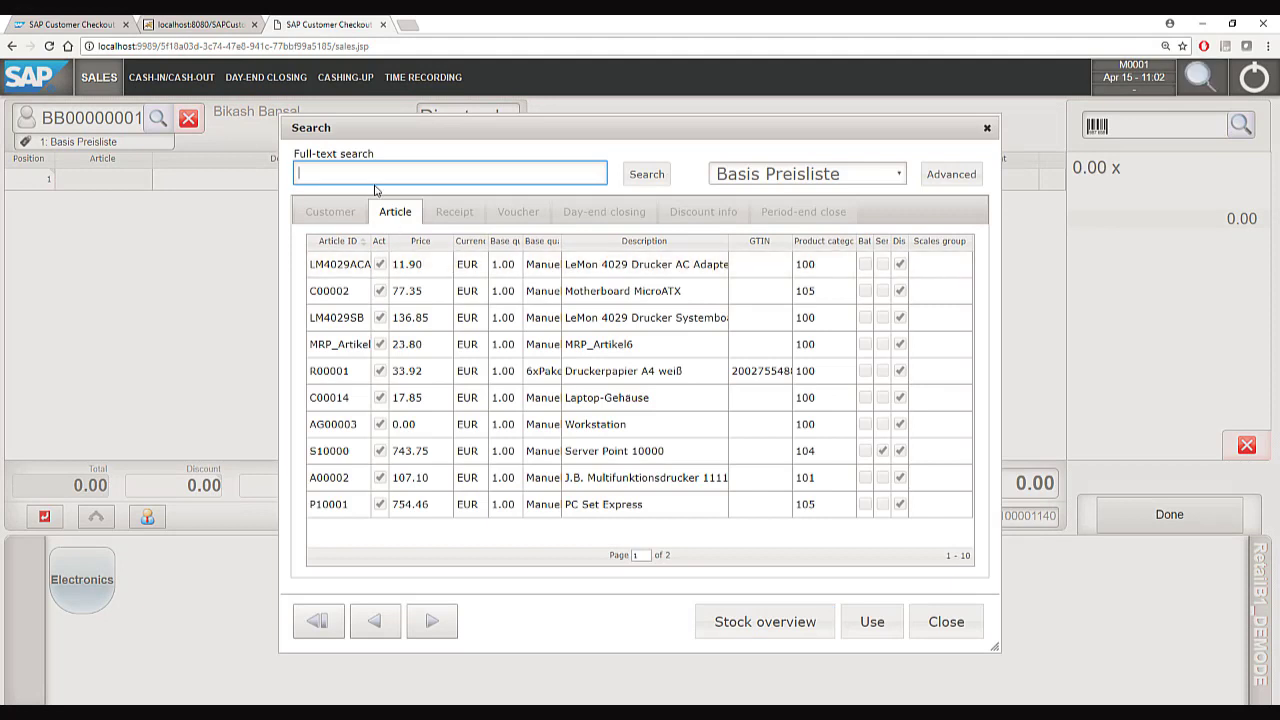
text(A00002)
key(Return)
click(345, 264)
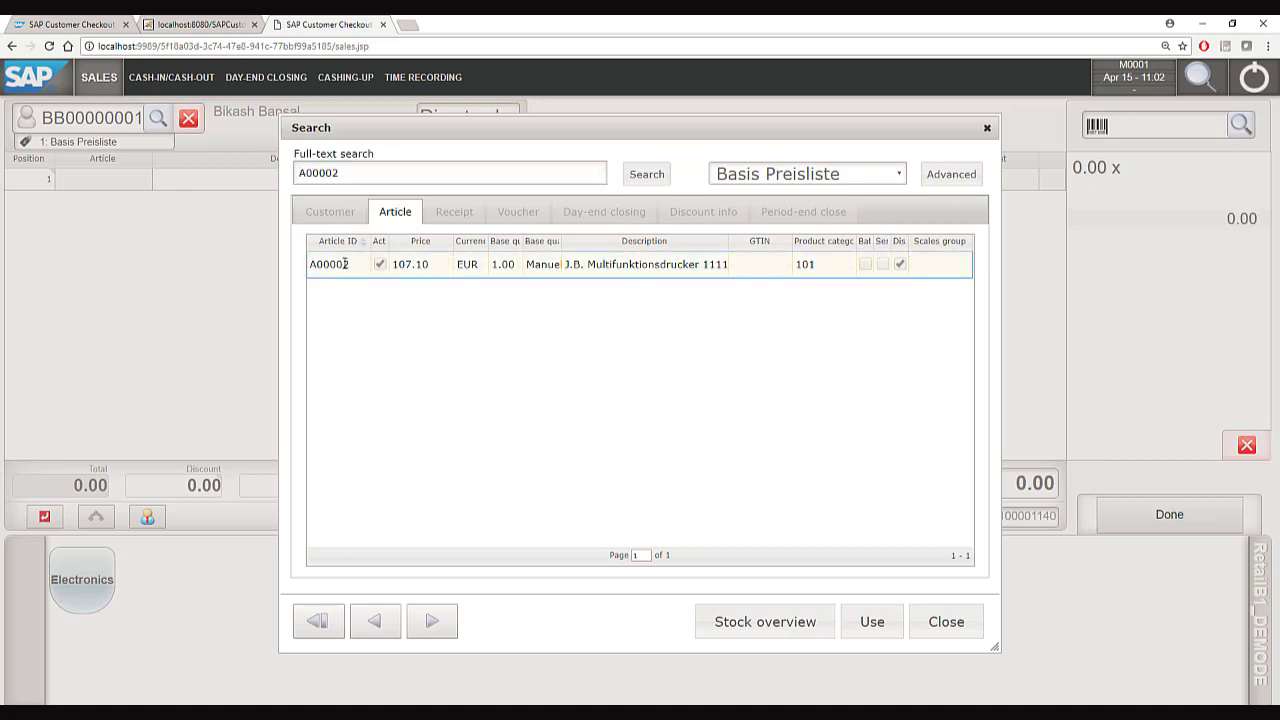
click(733, 622)
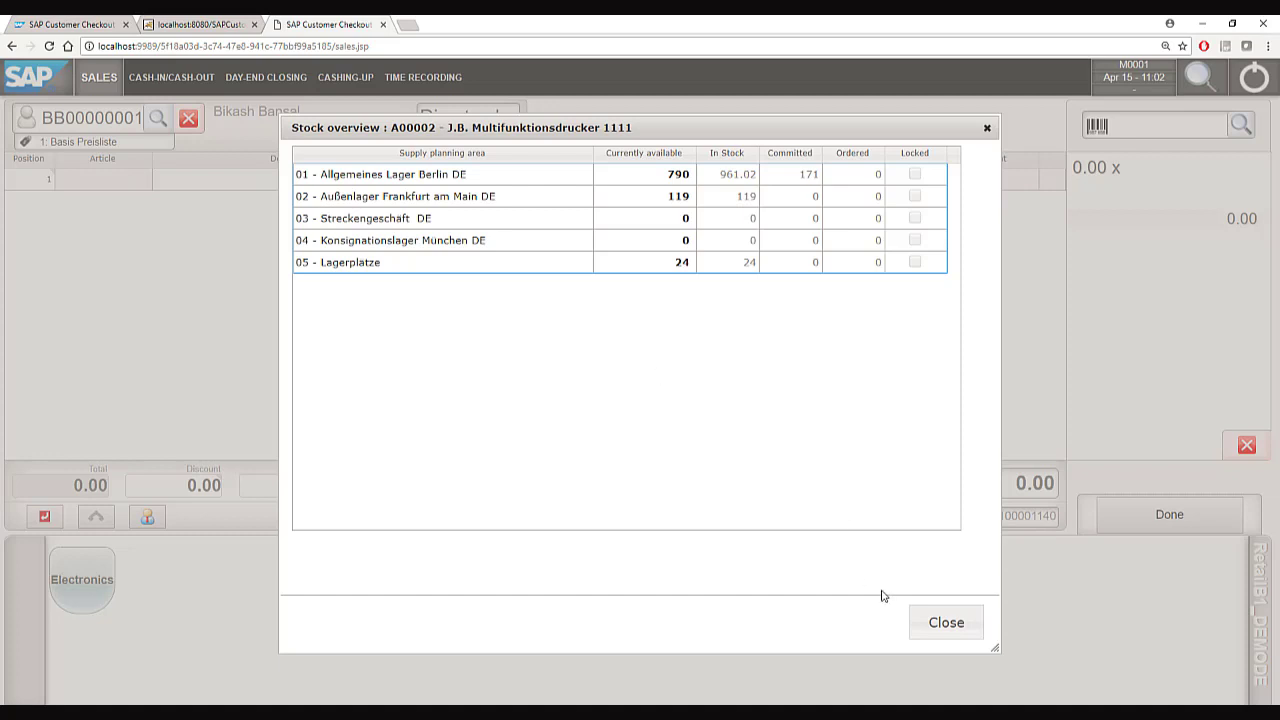
click(924, 620)
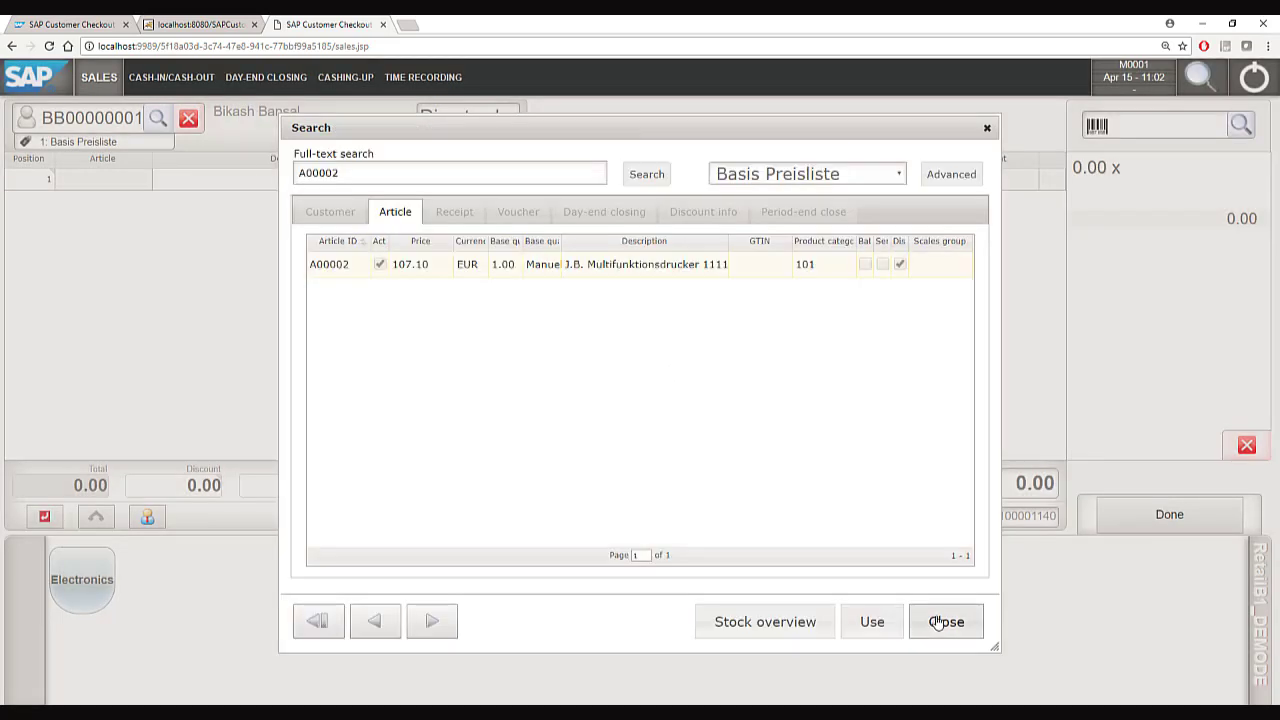
click(943, 621)
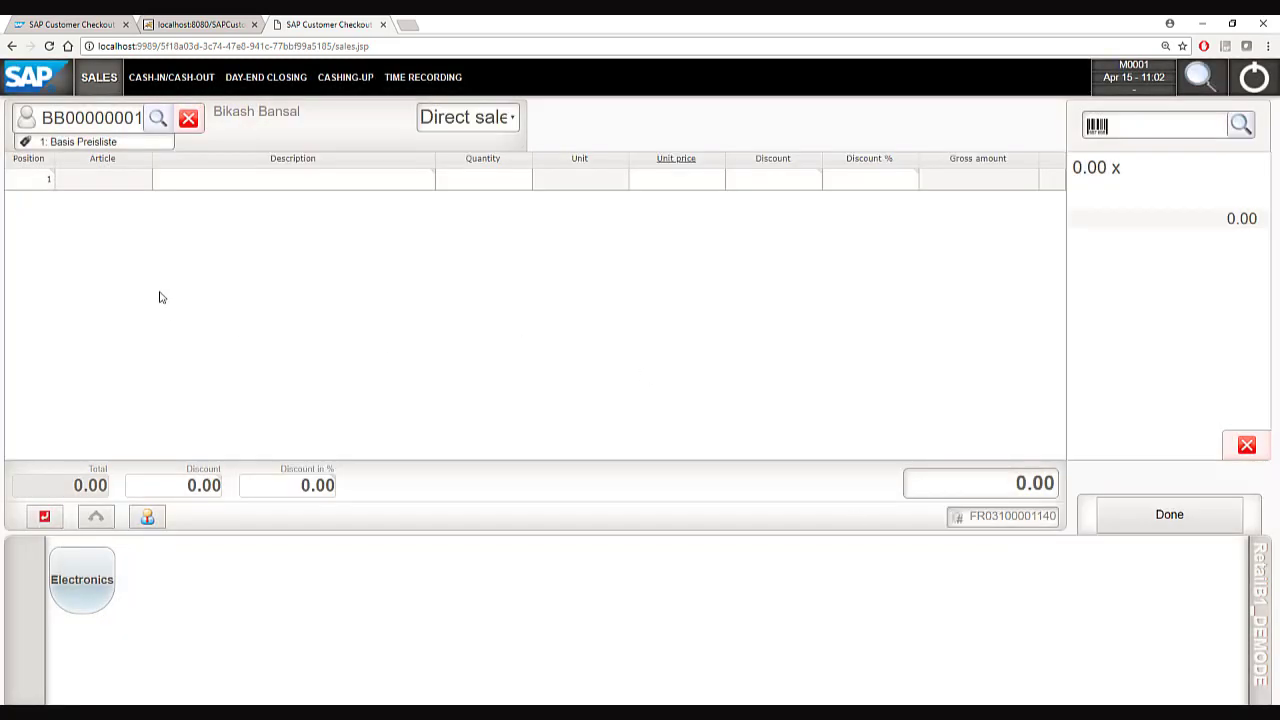
Add article A00002 to the receipt with quantity -1 as a return.
click(1157, 130)
text(A00002)
key(Return)
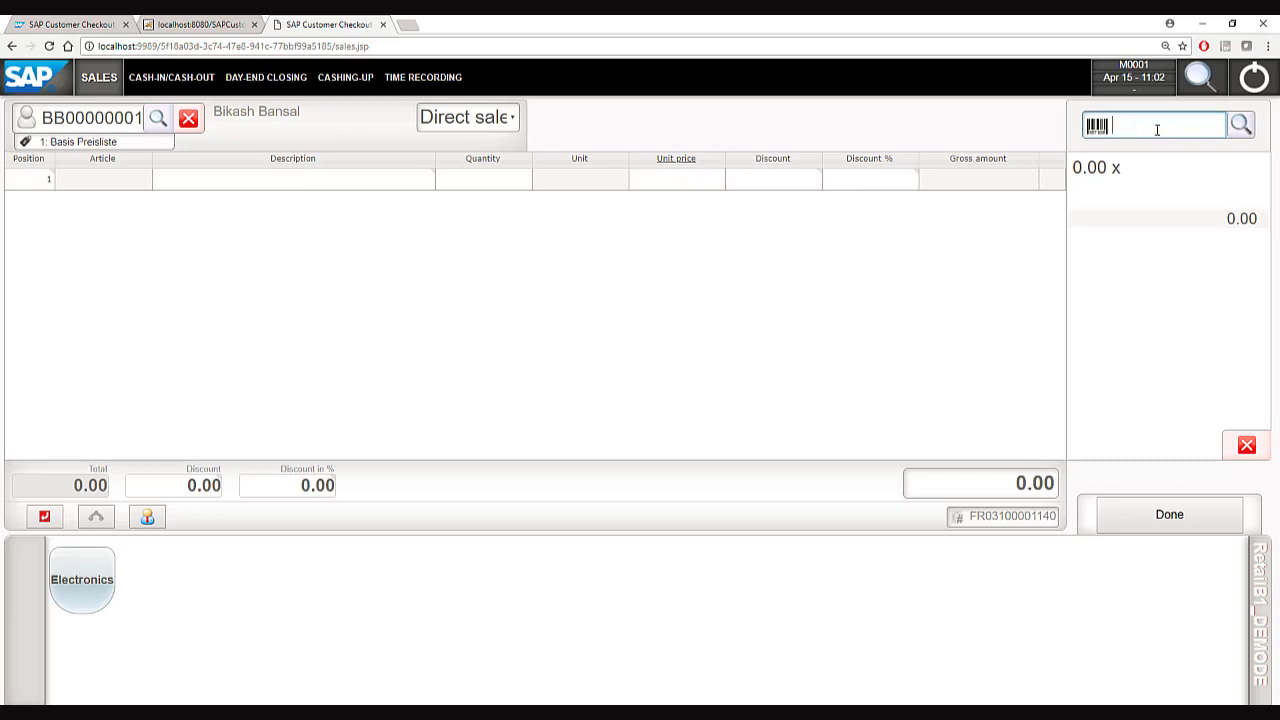
click(488, 179)
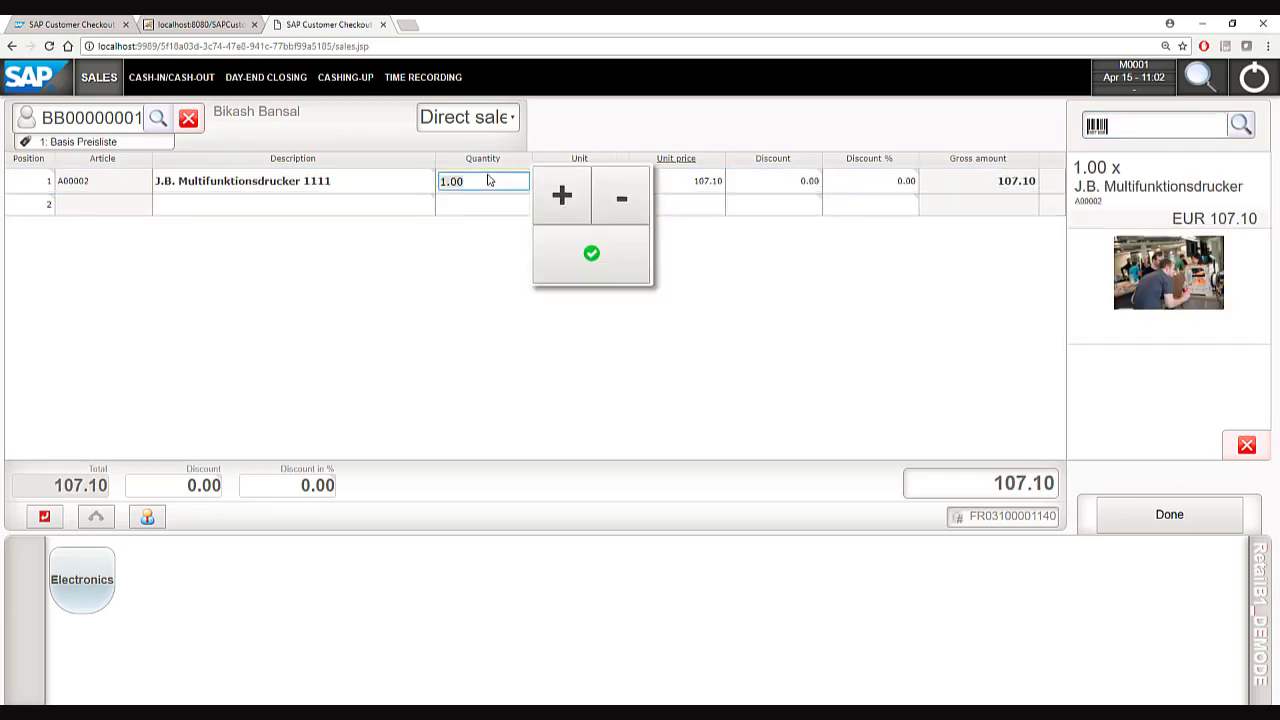
click(621, 197)
click(591, 253)
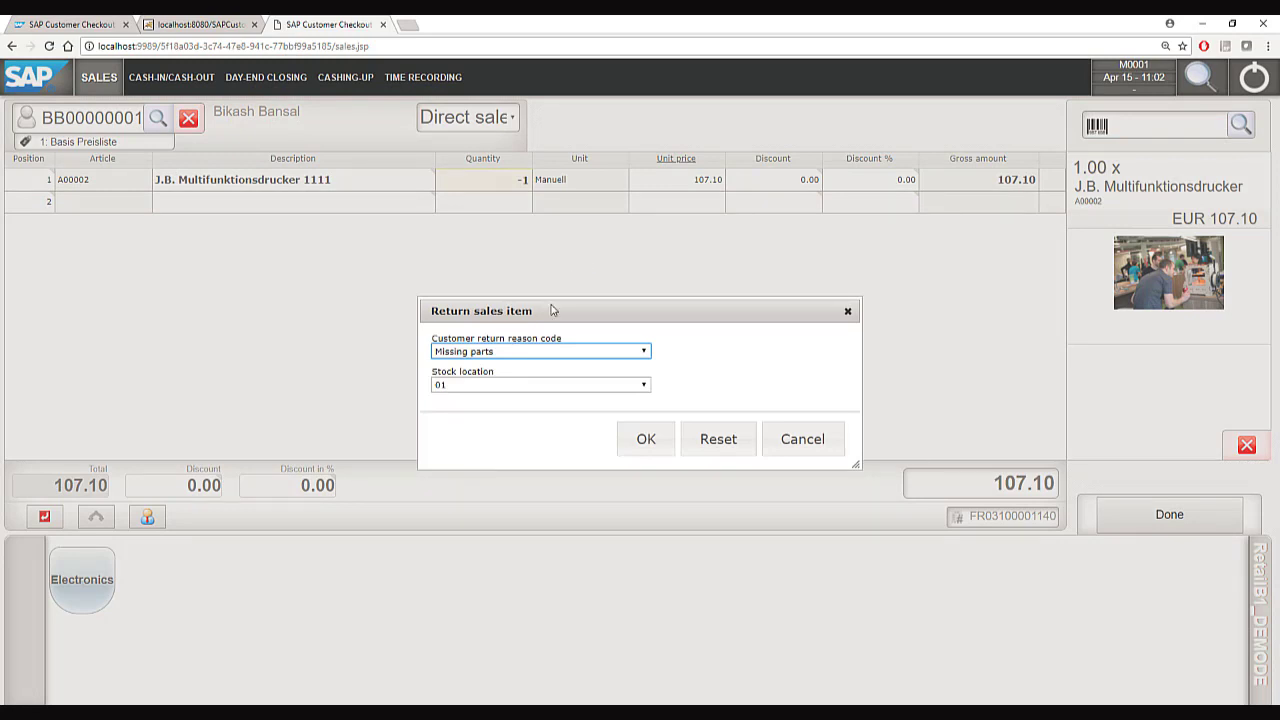
Give the return reason Changed mind and stock location 01, then complete the 107.10 EUR refund.
click(552, 350)
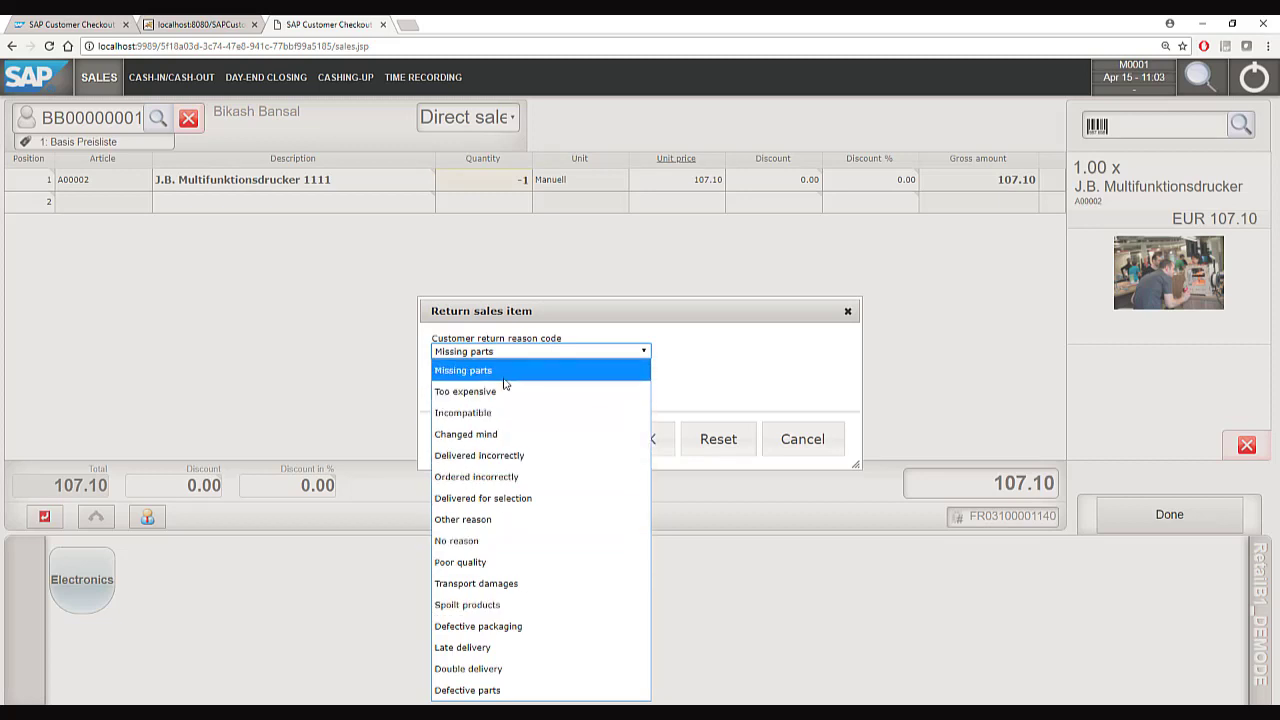
click(516, 434)
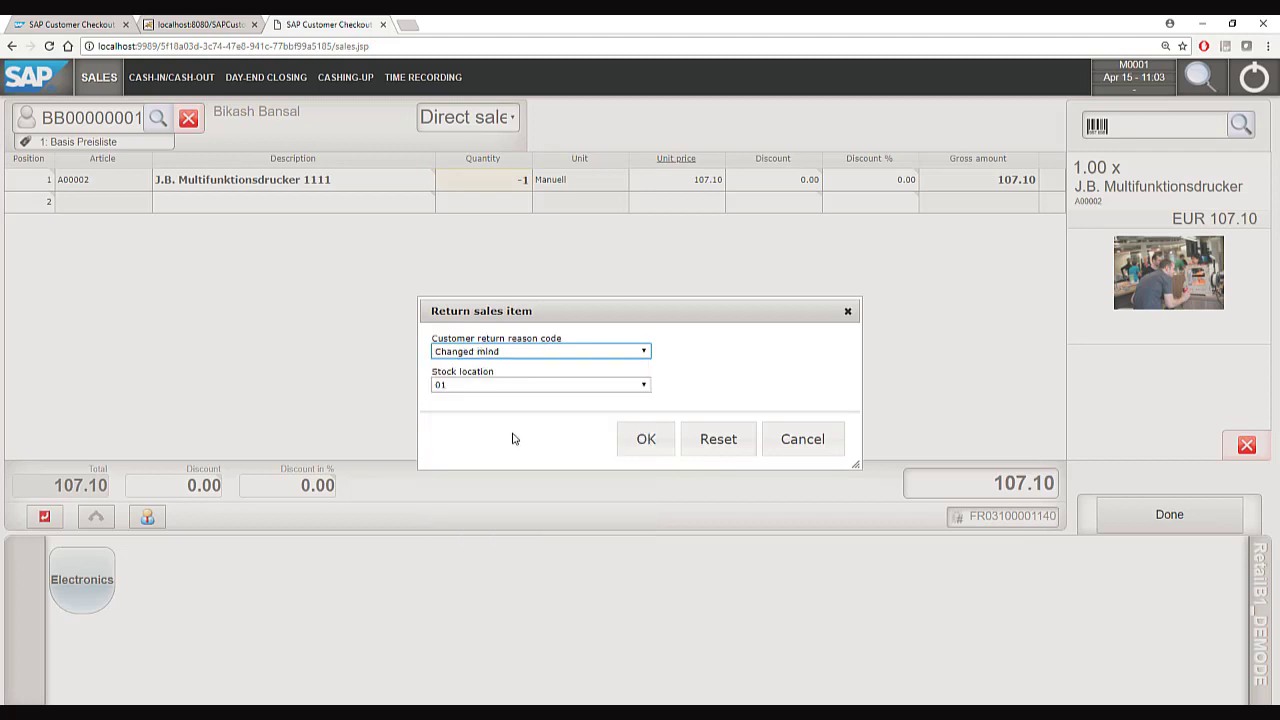
click(492, 385)
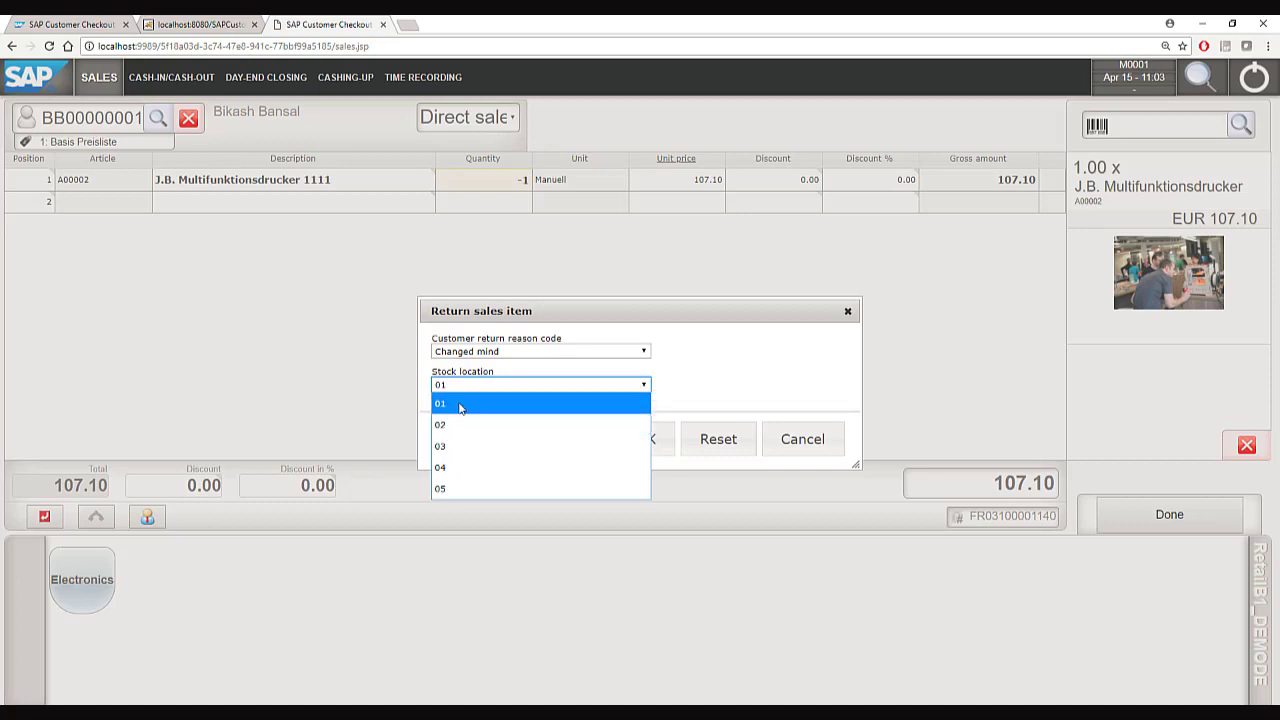
click(460, 404)
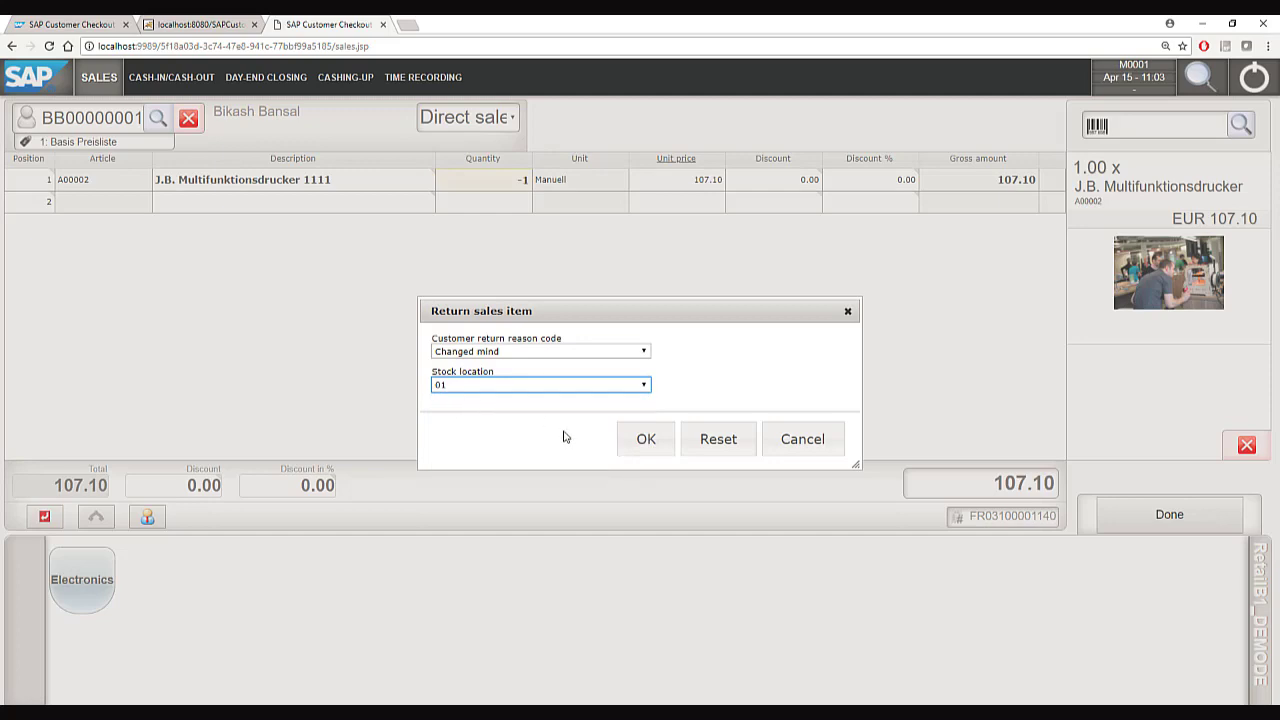
click(650, 445)
click(1180, 512)
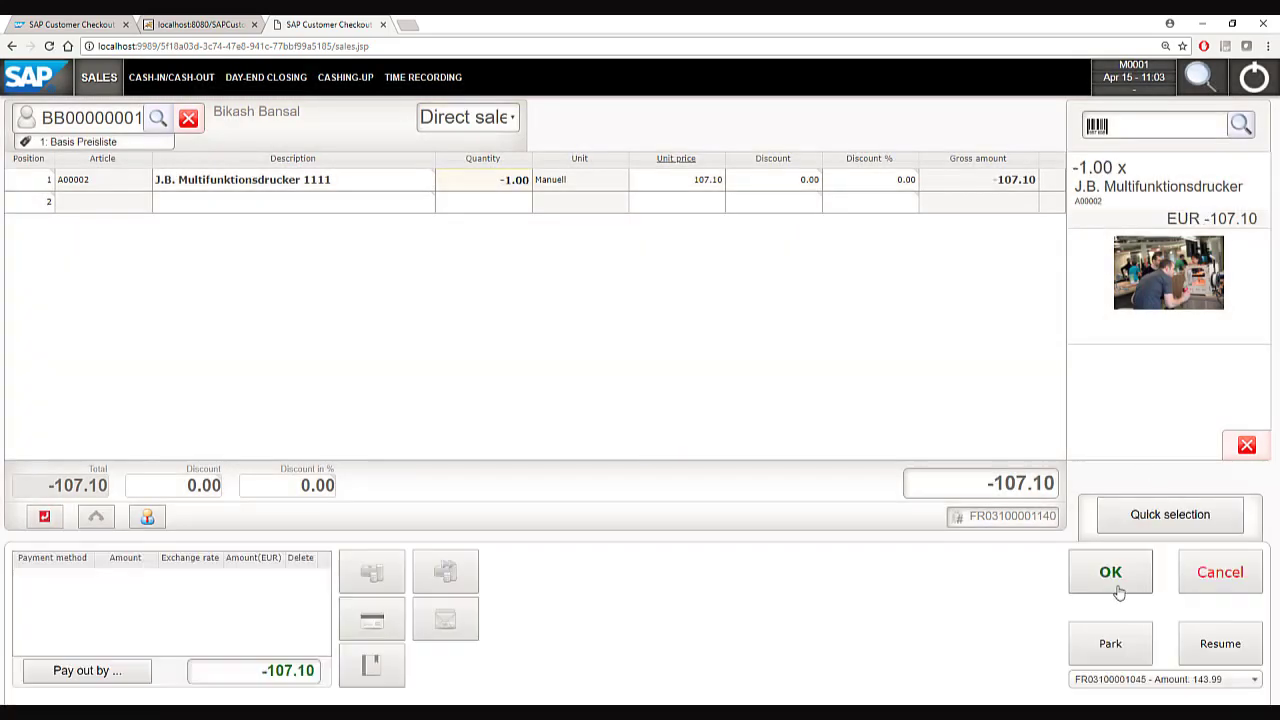
click(1117, 588)
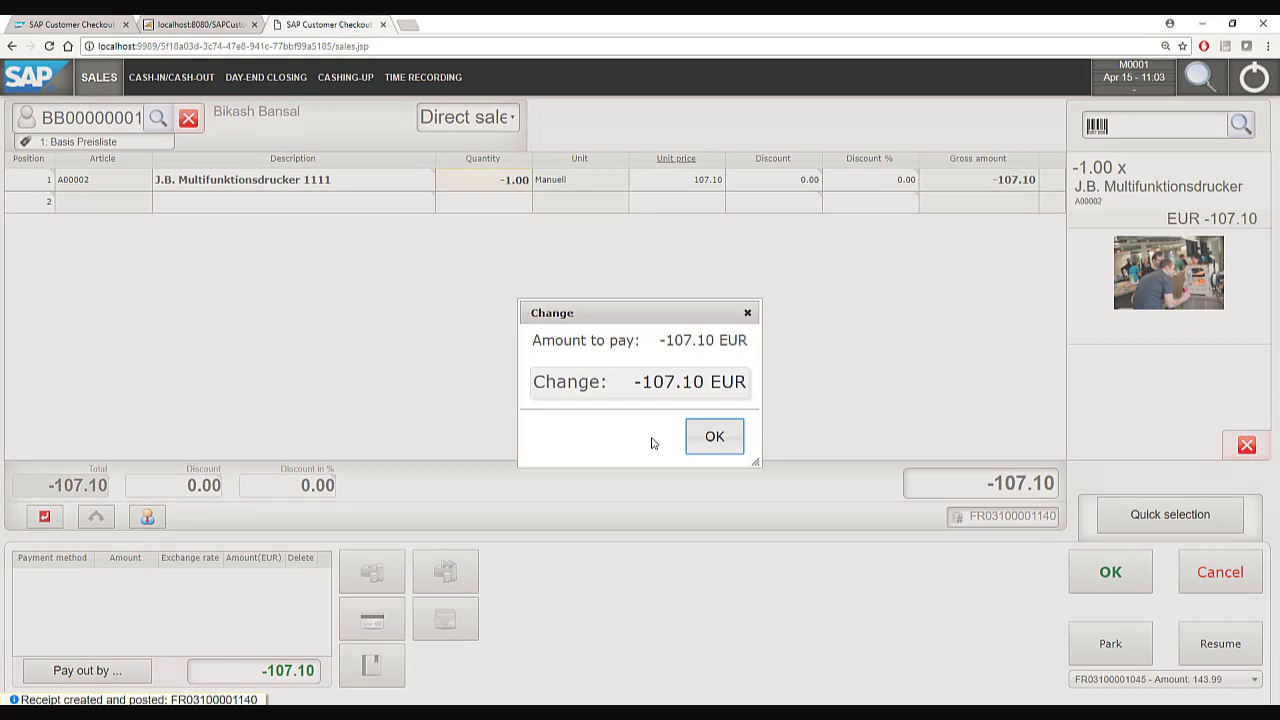
Close the refund receipt and start a new sale of A00002 for customer C20000.
click(712, 438)
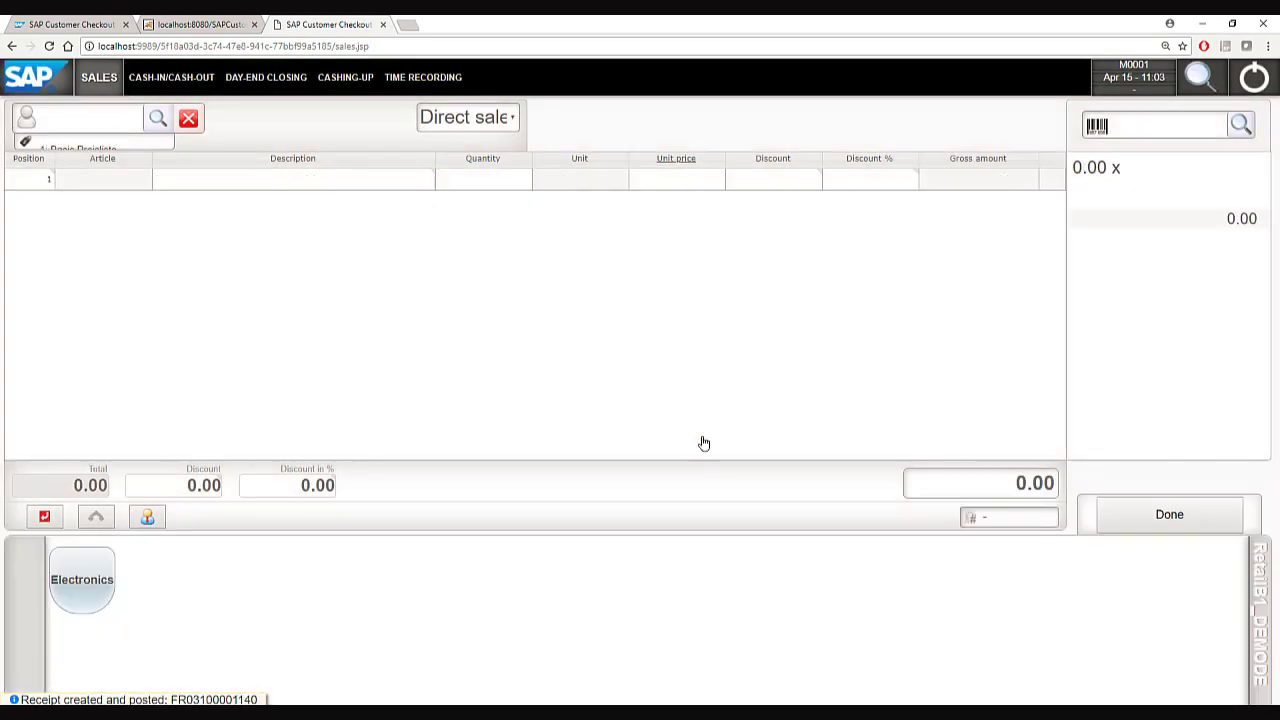
click(80, 125)
text(A0000)
key(BackSpace)
key(BackSpace)
key(BackSpace)
key(BackSpace)
key(BackSpace)
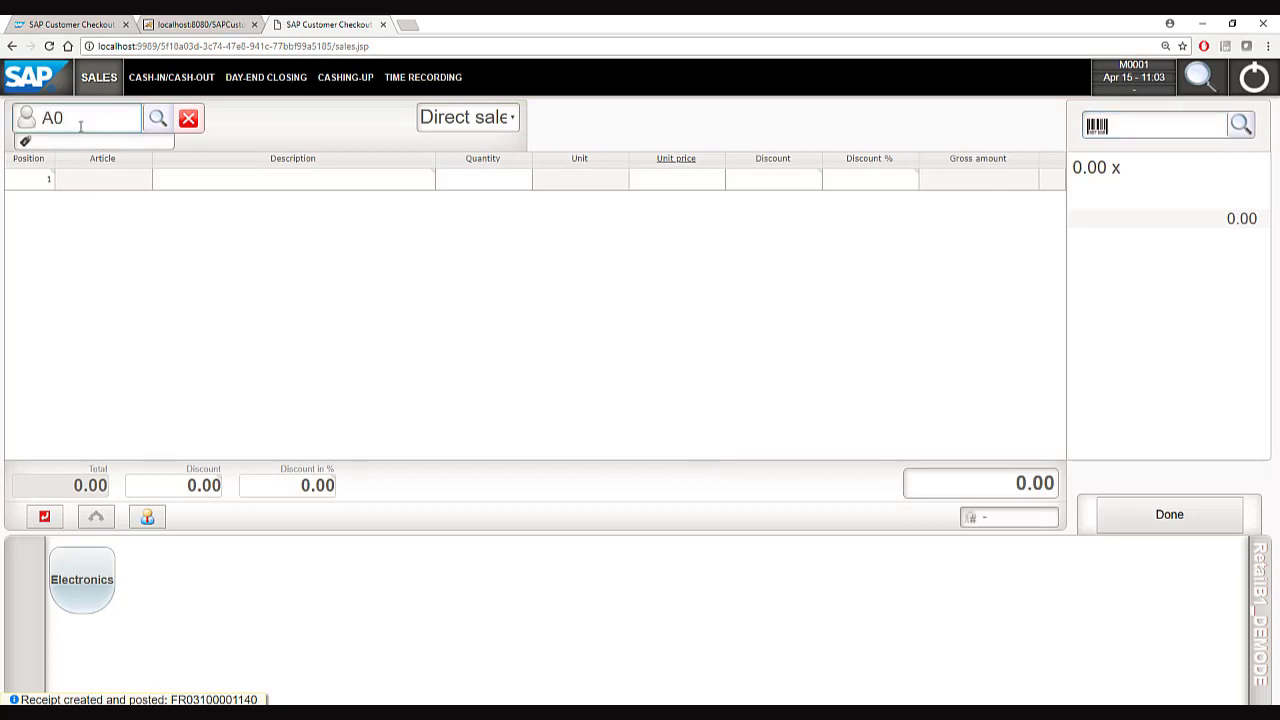
text(C20000)
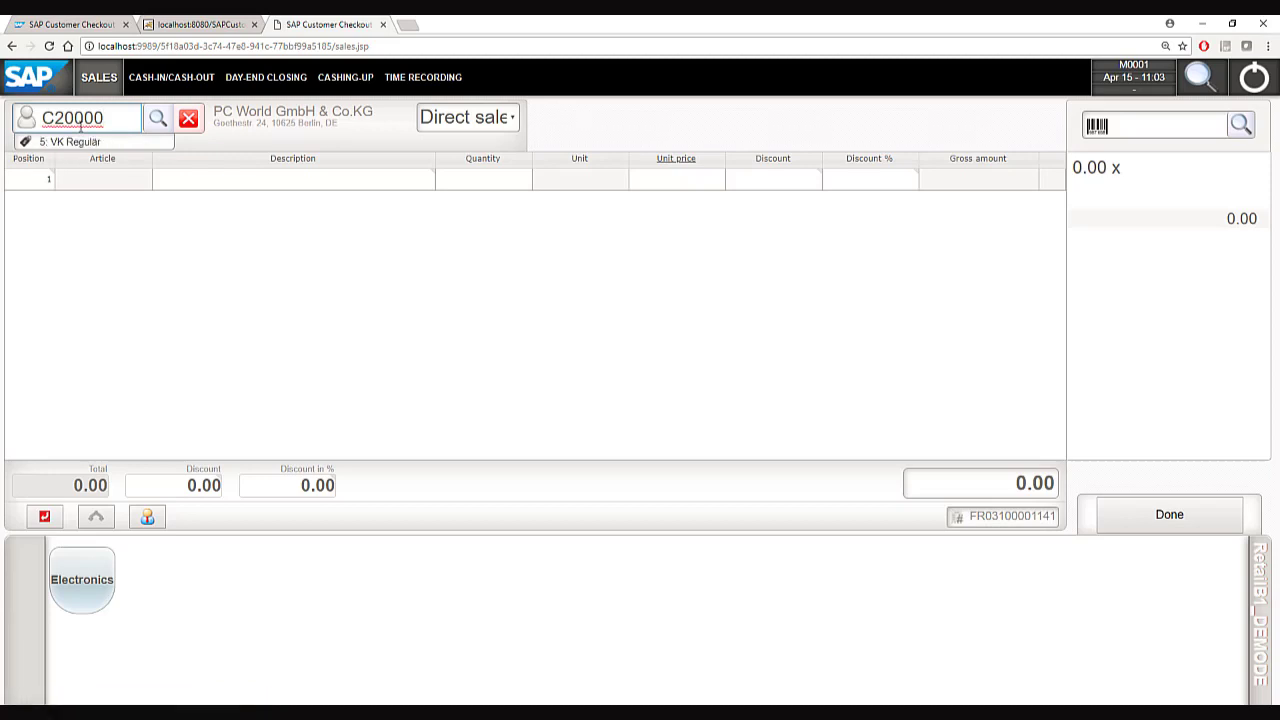
click(1139, 127)
text(A000)
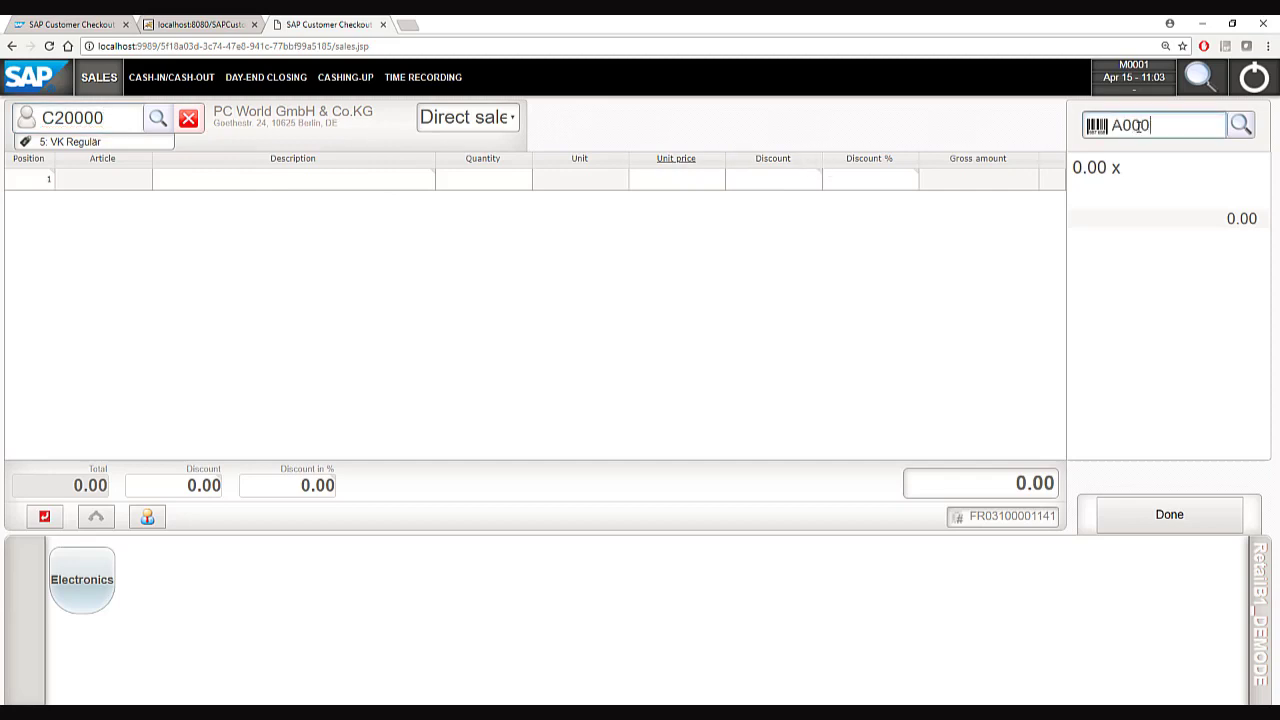
text(02)
key(Return)
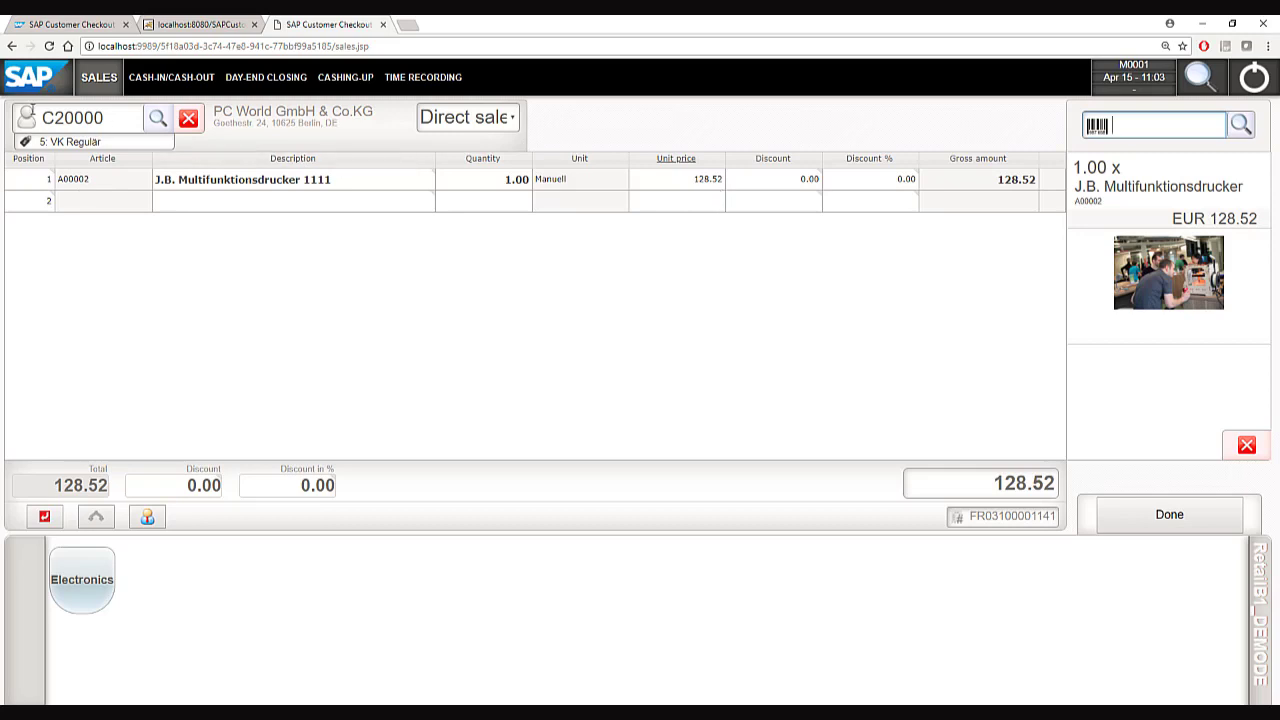
Switch the customer to C40000 and post the repriced 47.60 sale with exact cash.
click(91, 118)
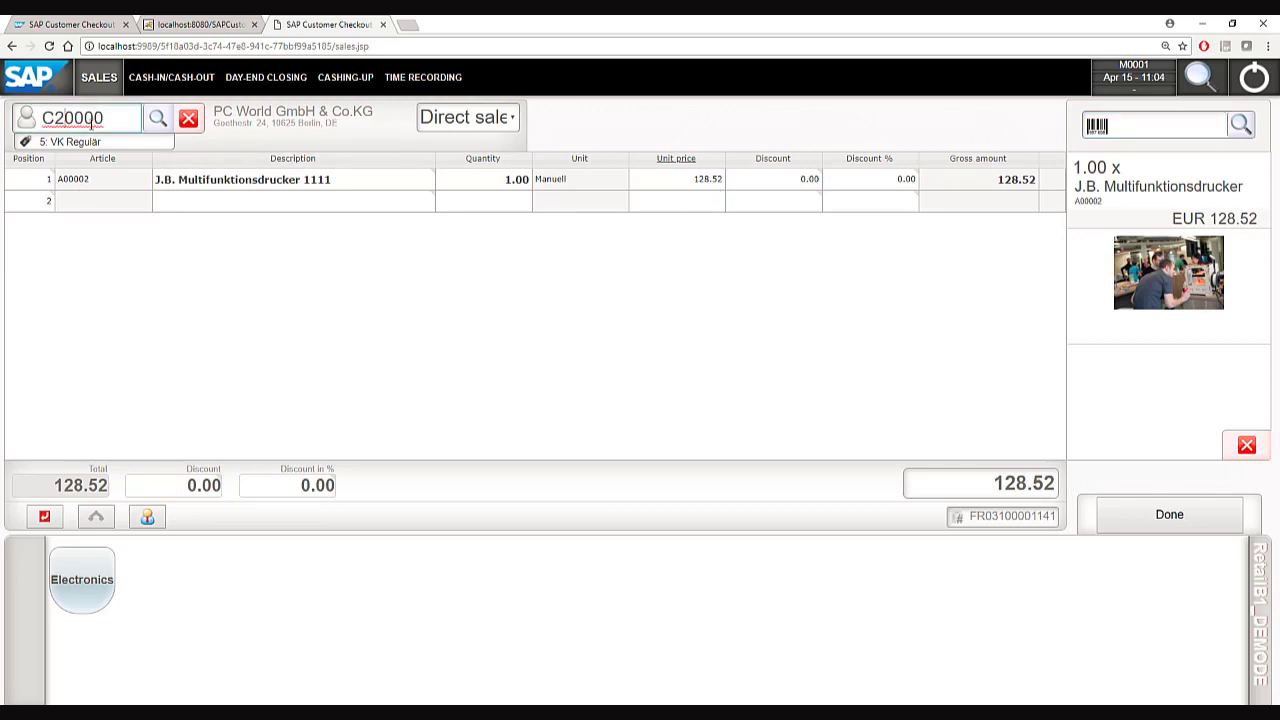
key(BackSpace)
text(4)
key(Return)
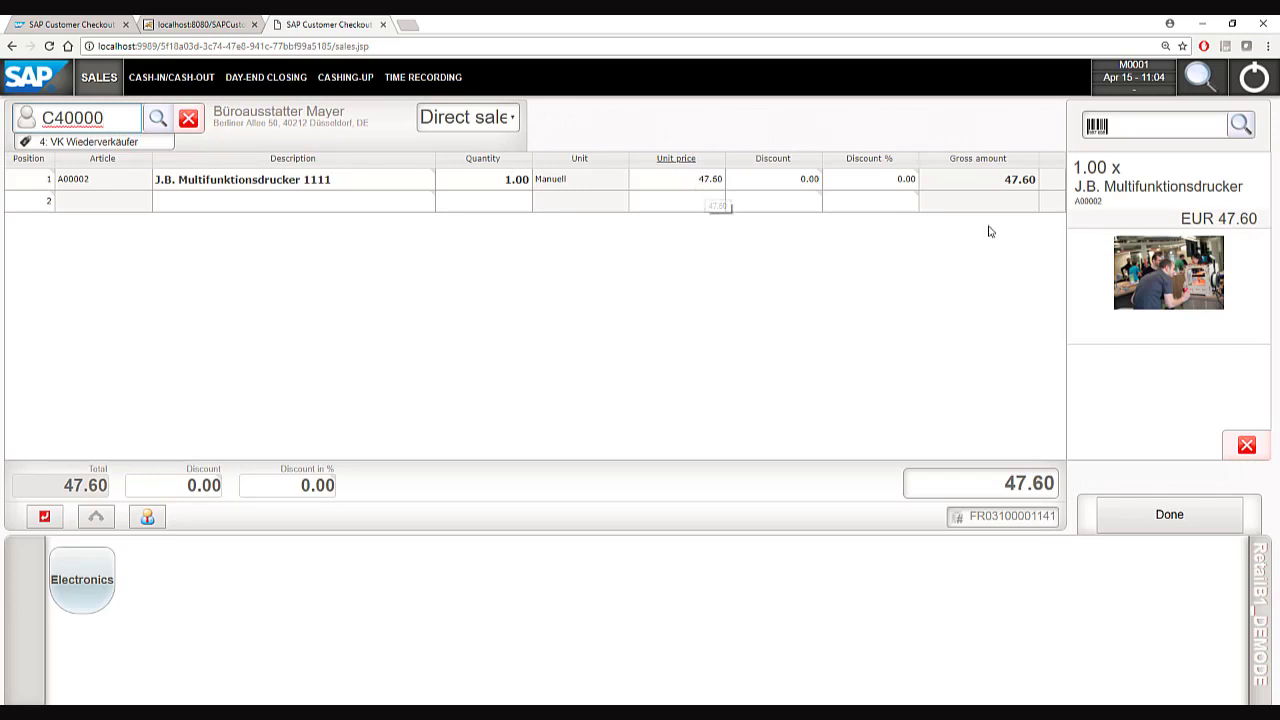
click(1123, 224)
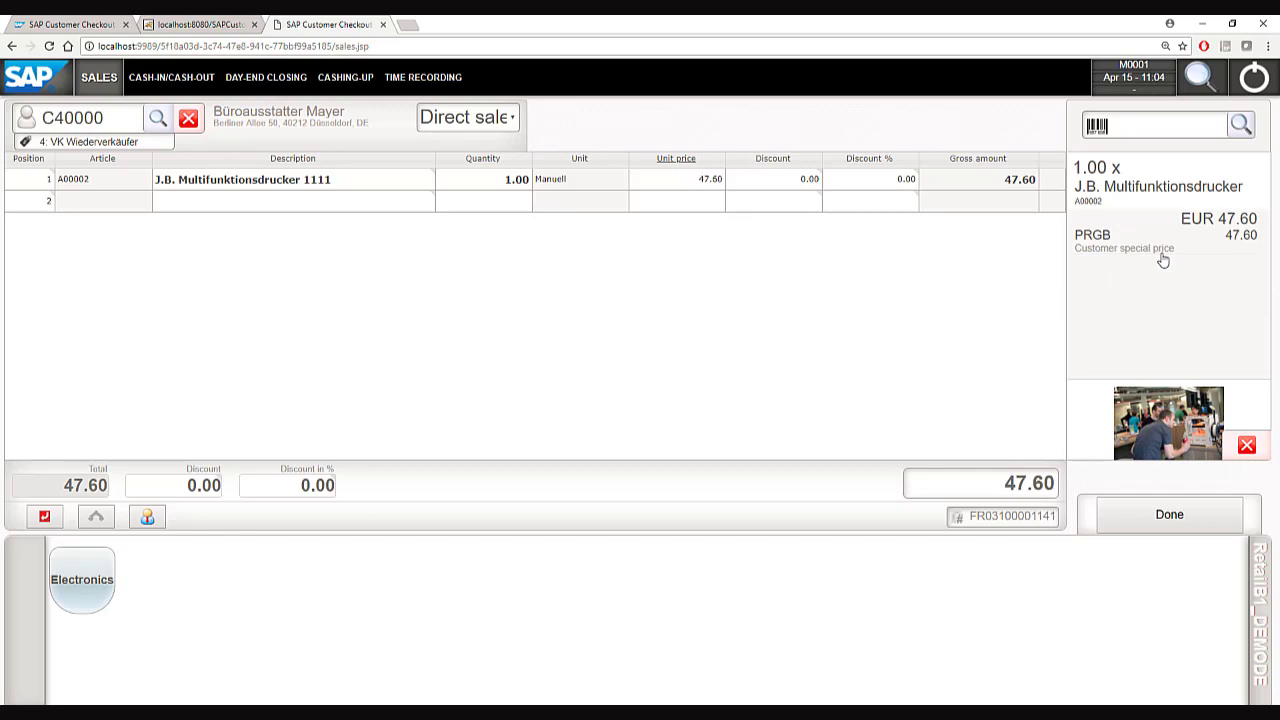
click(1162, 518)
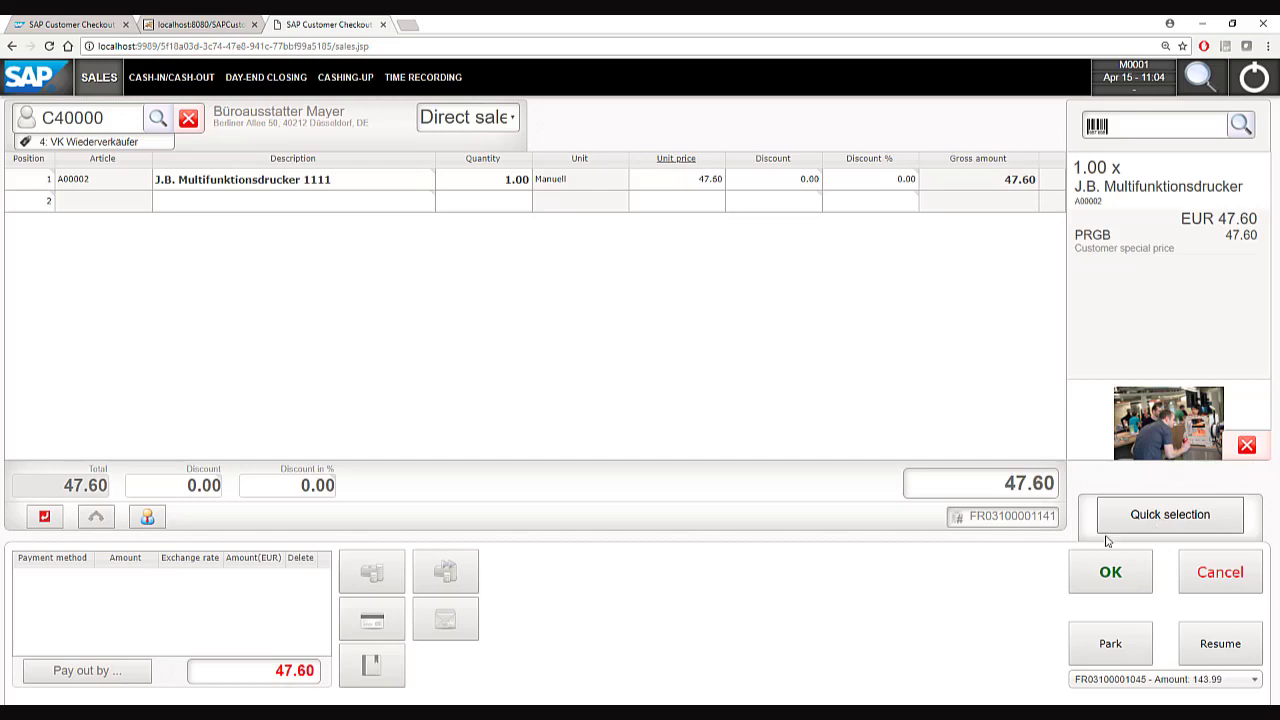
click(1108, 574)
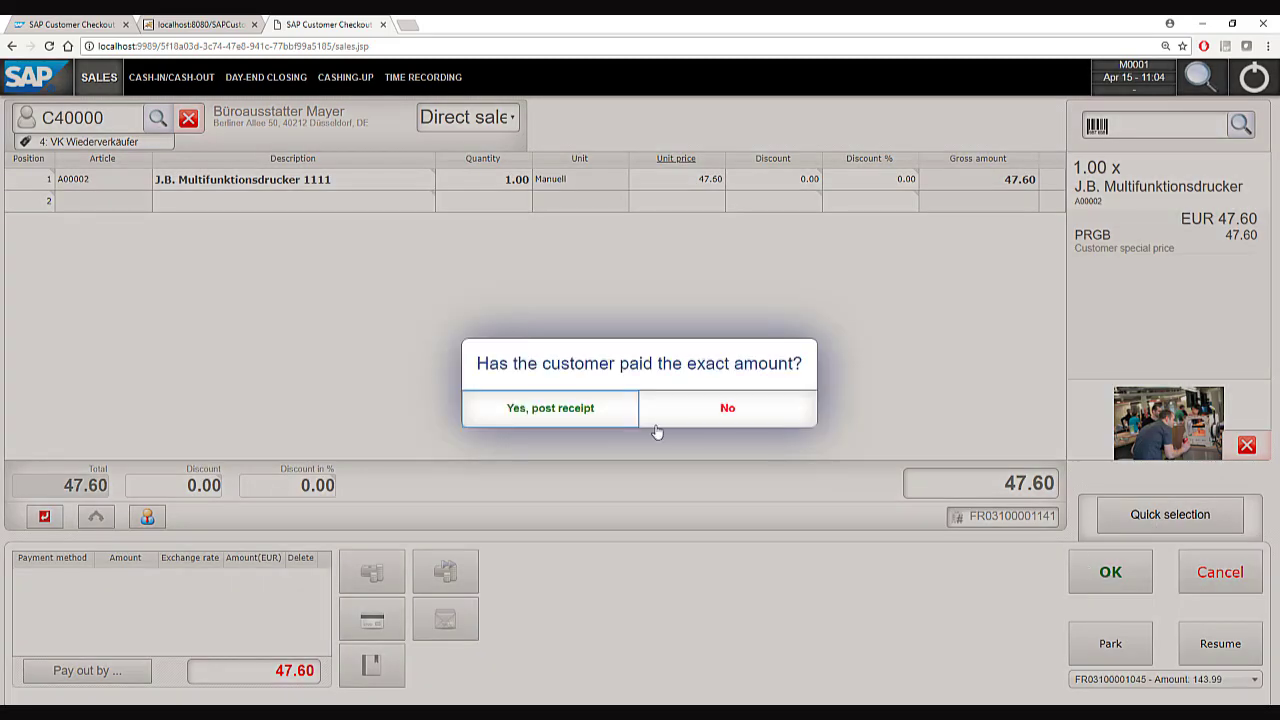
click(574, 408)
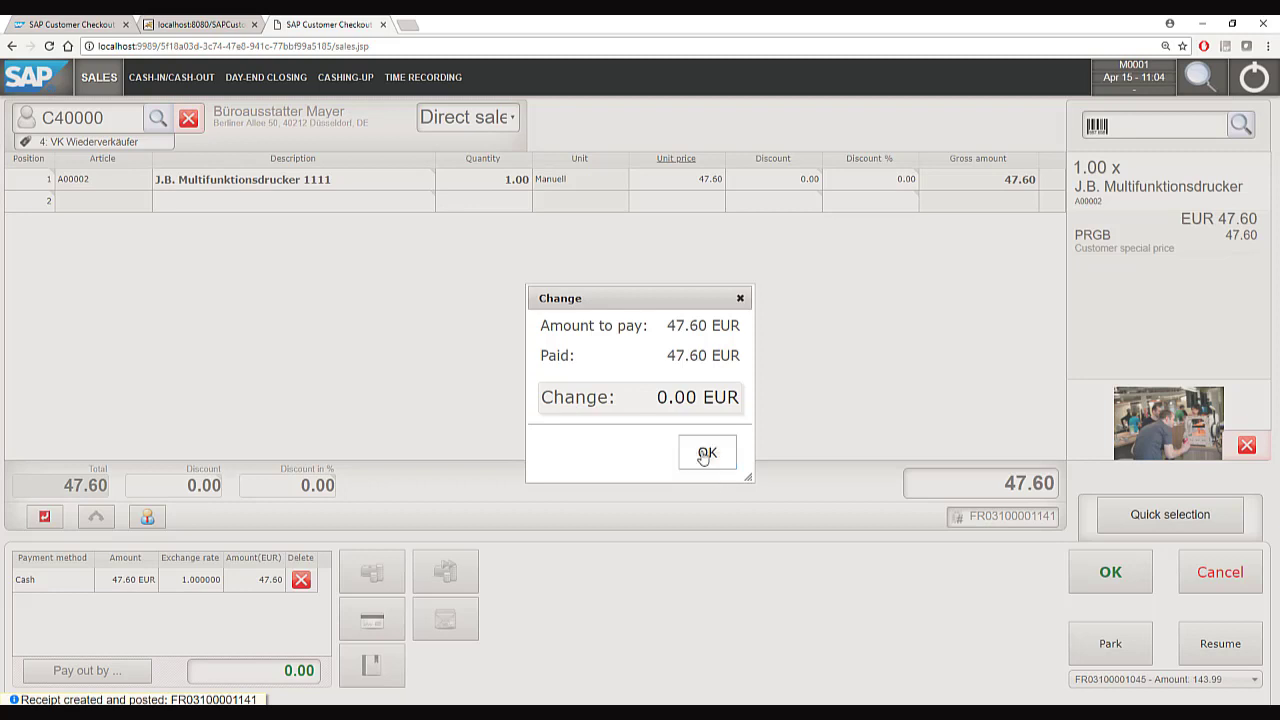
click(704, 456)
Start a sale for customer C60000 with articles A00001 and A00002.
click(76, 113)
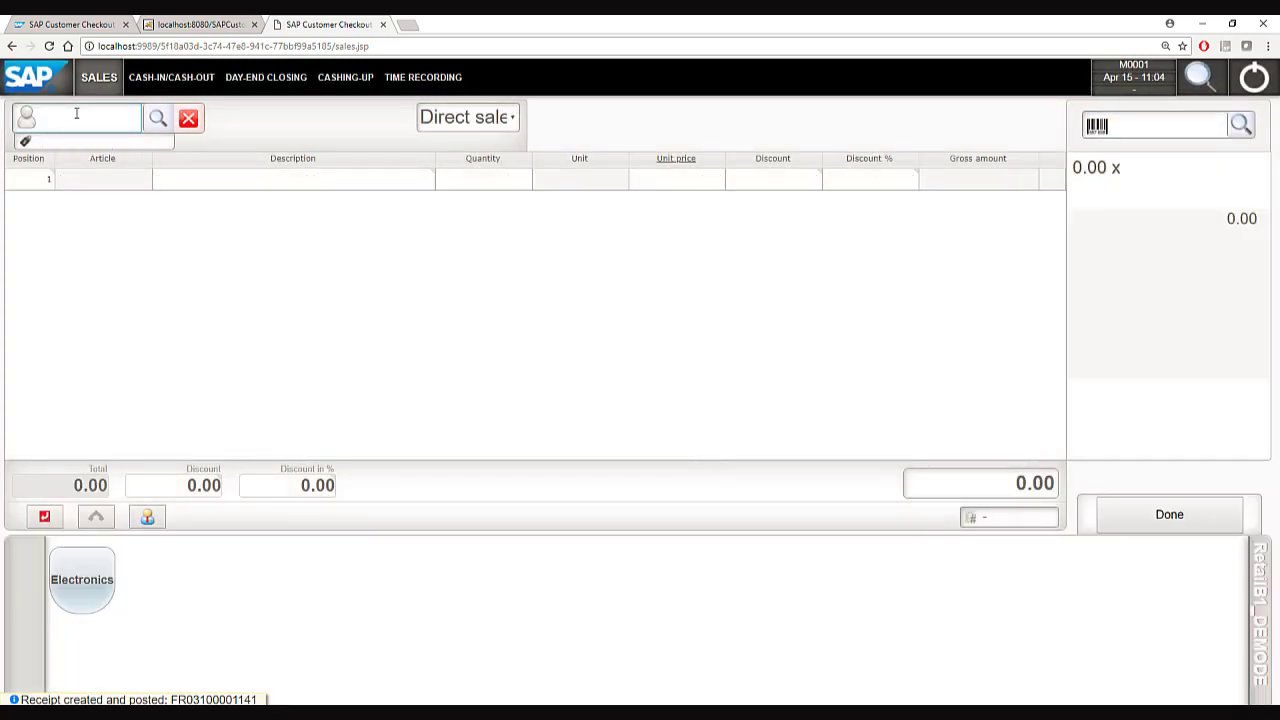
text(C60000)
key(Return)
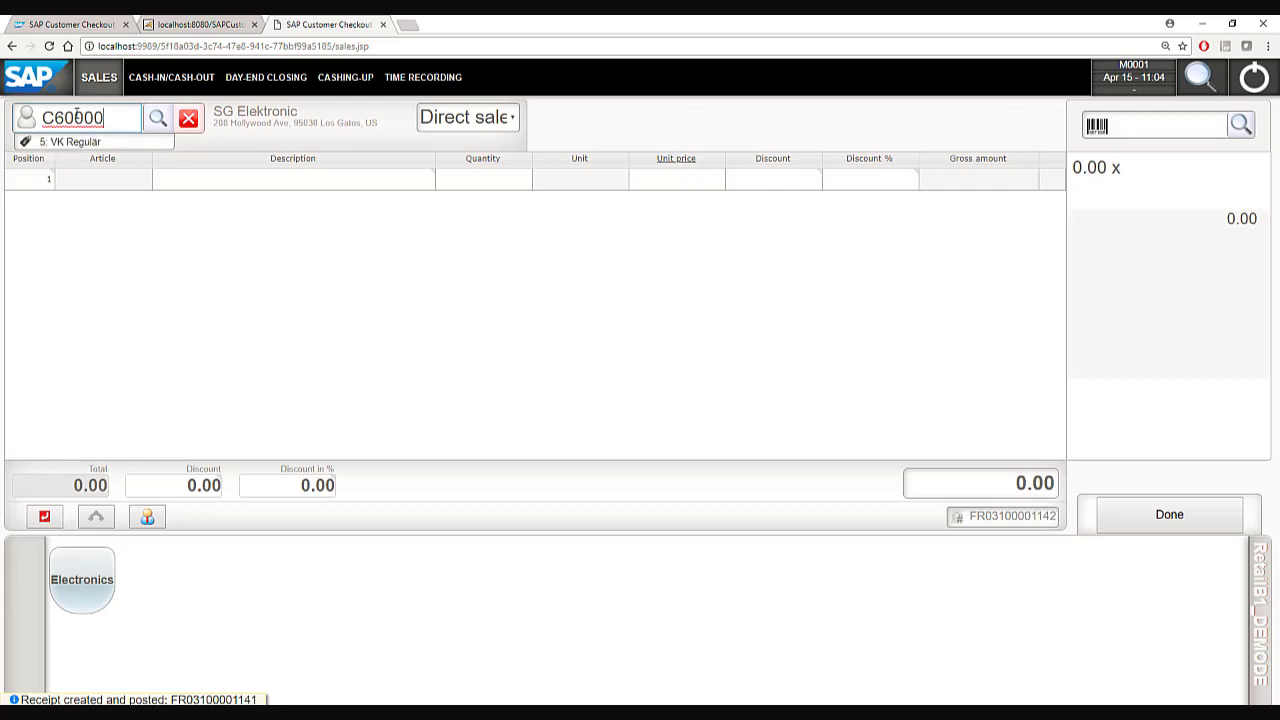
click(1150, 131)
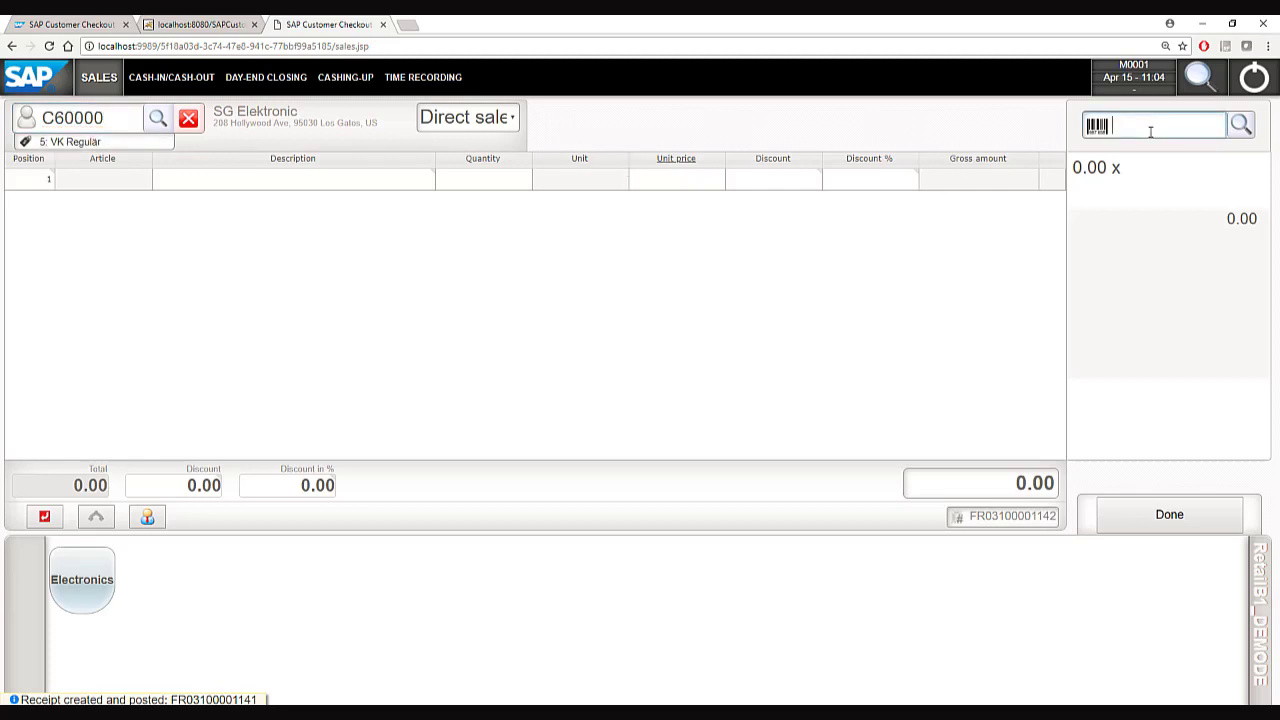
text(A00001)
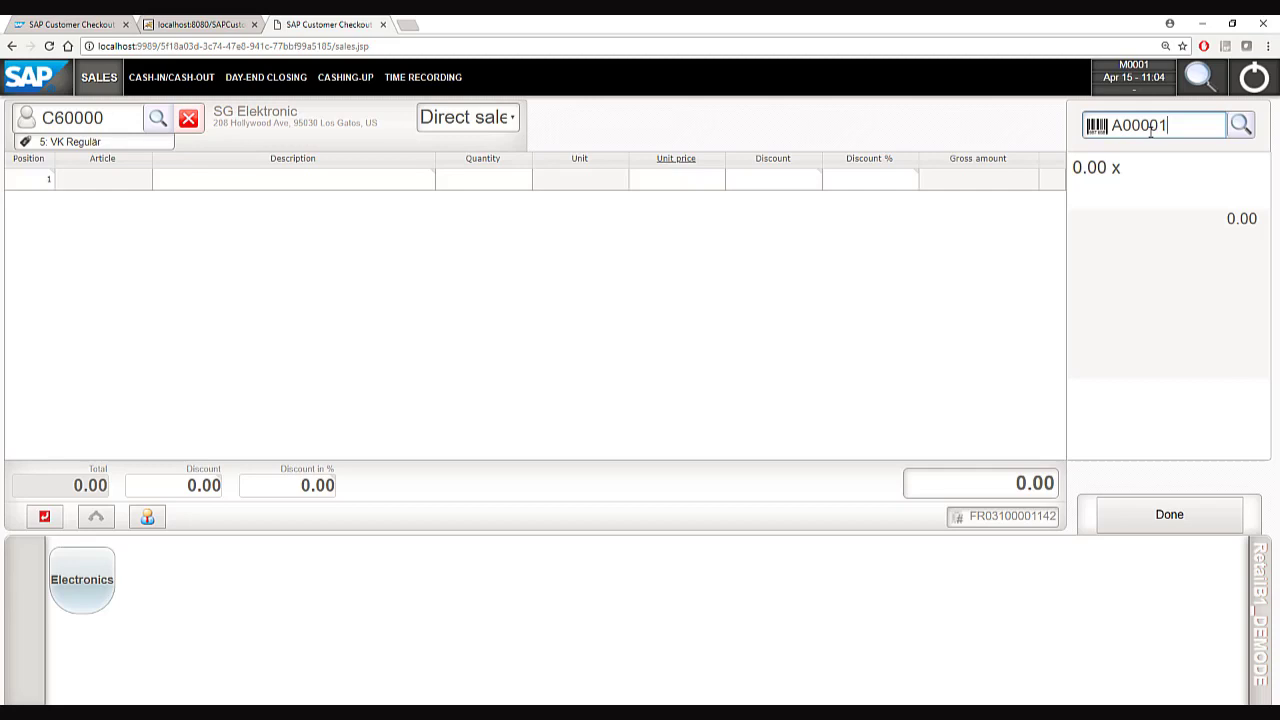
key(Return)
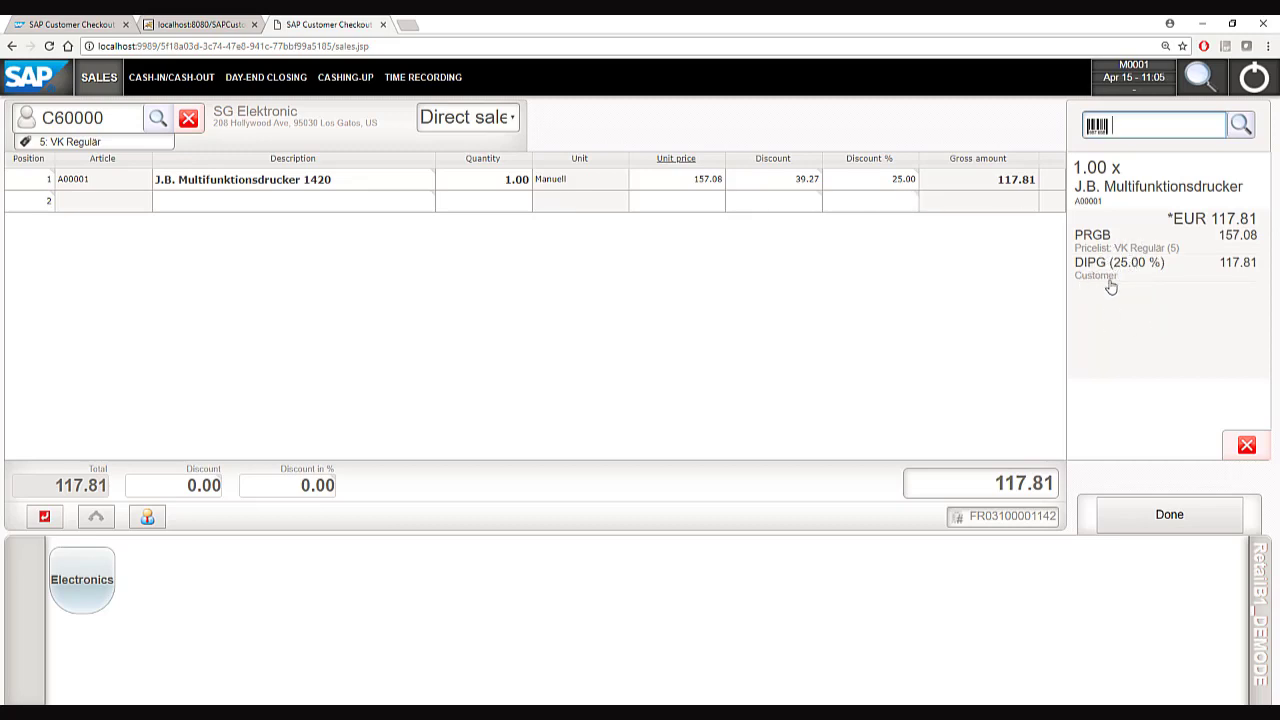
text(A00002)
key(Return)
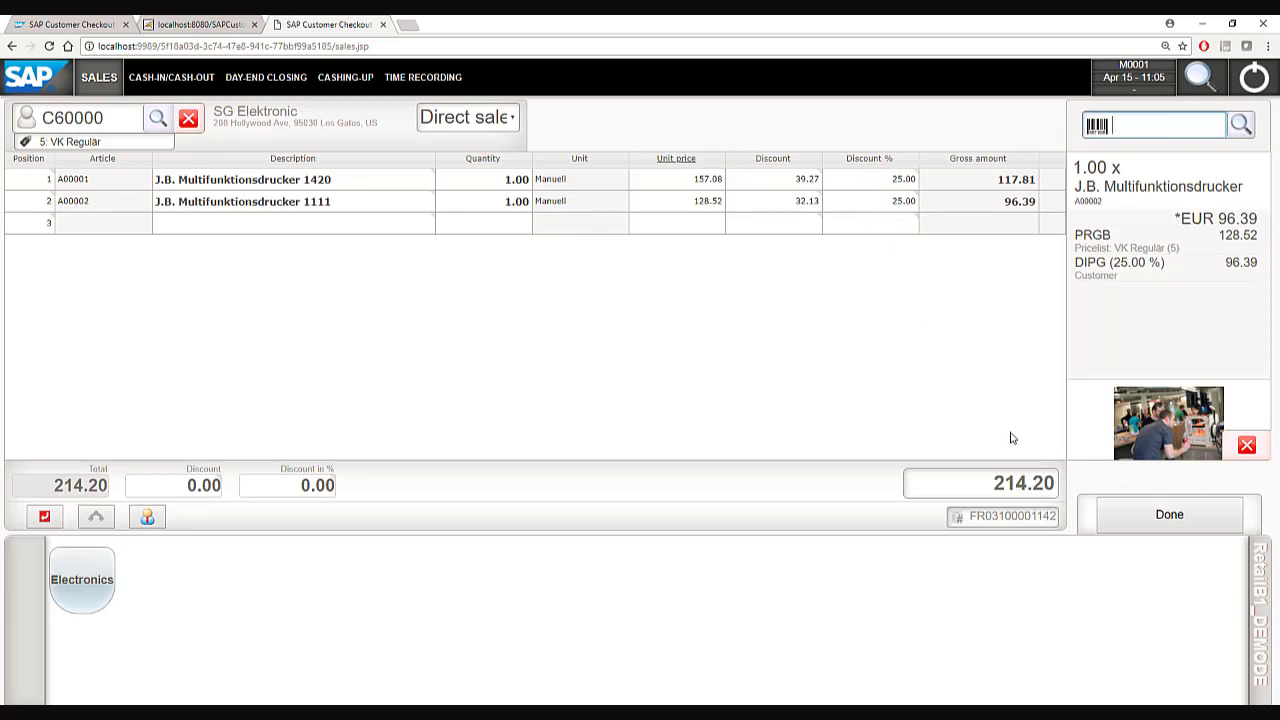
Pay the 214.20 total with exact cash and post the receipt.
click(1149, 515)
click(1109, 591)
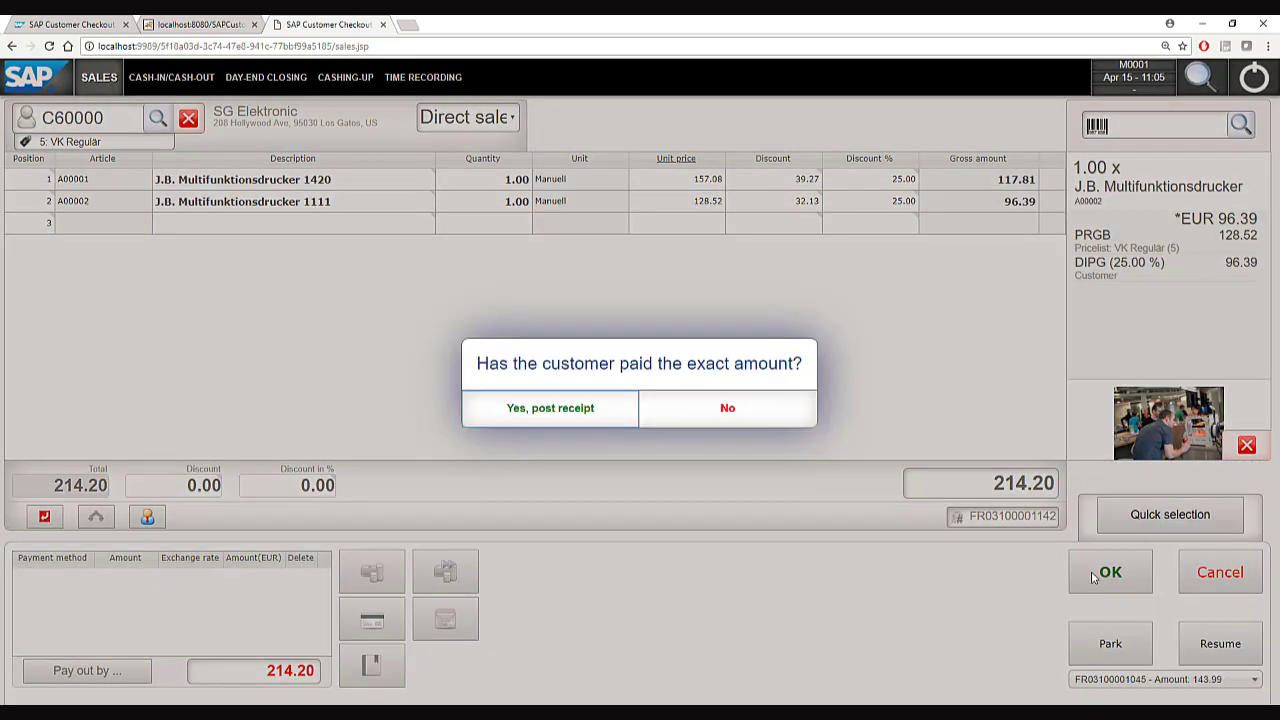
click(549, 410)
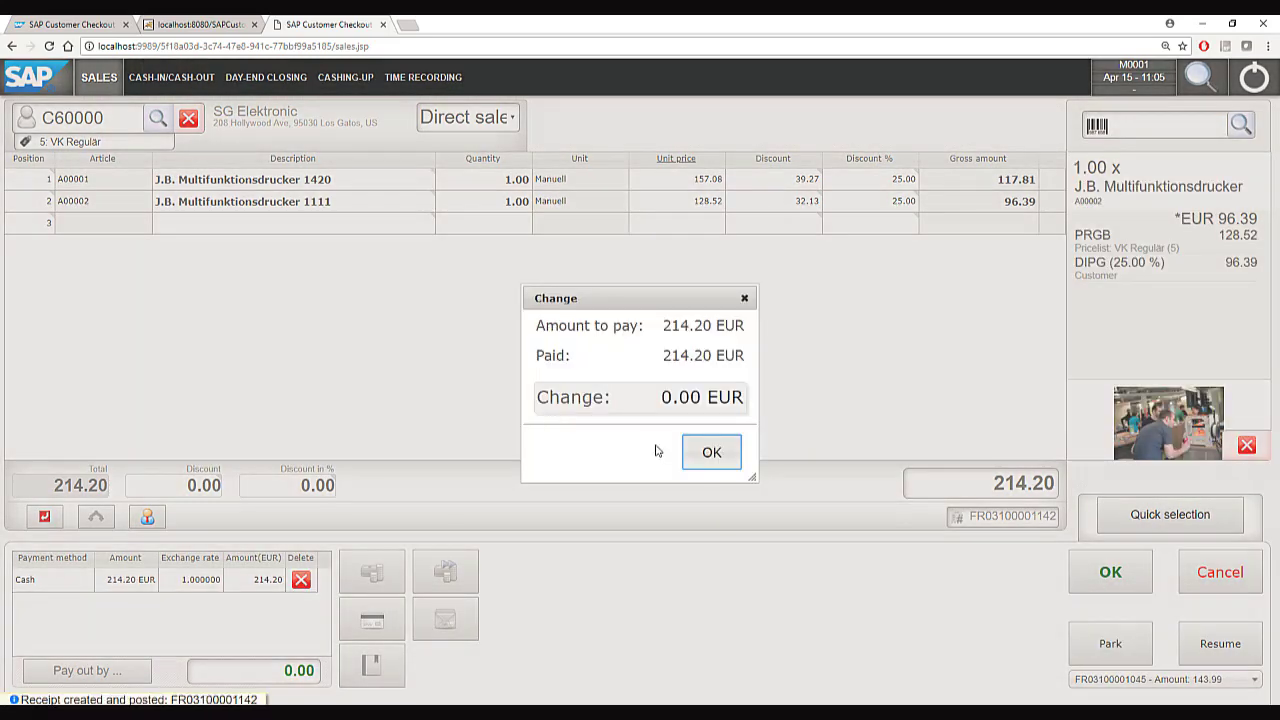
click(710, 460)
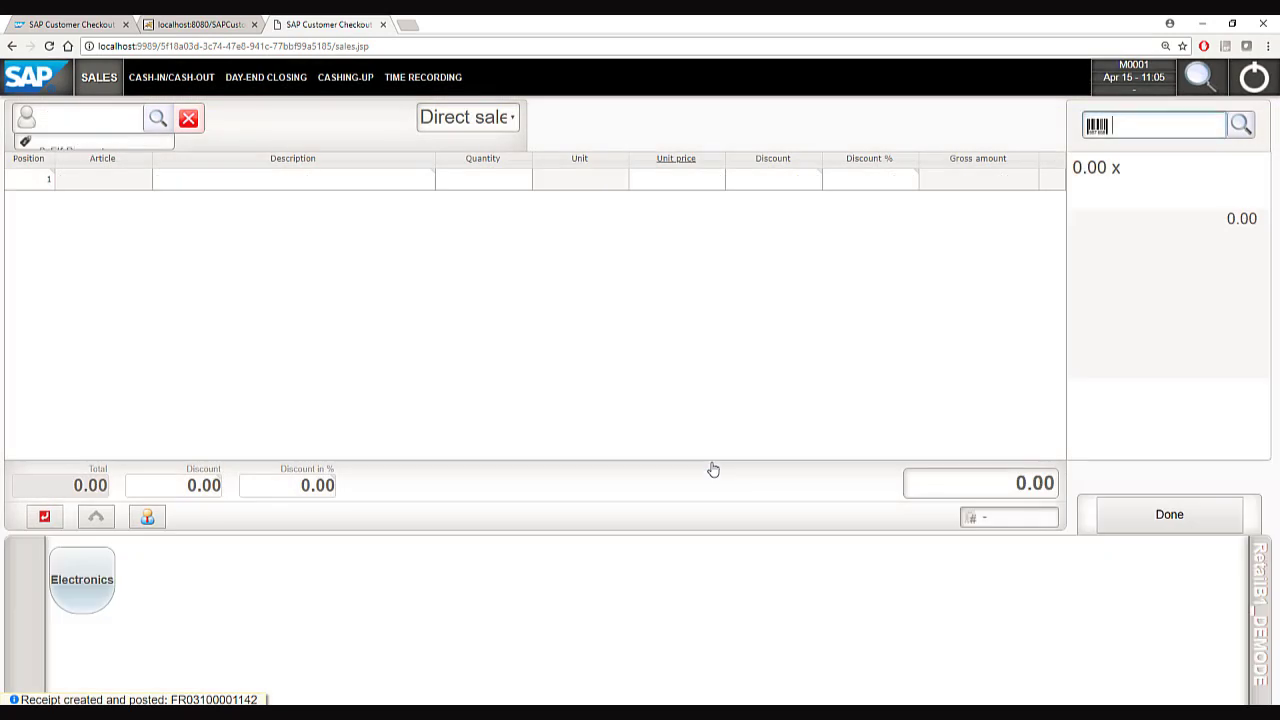
For customer C20000, add a Payment for invoice line for invoice 4342.
click(76, 118)
text(C20000)
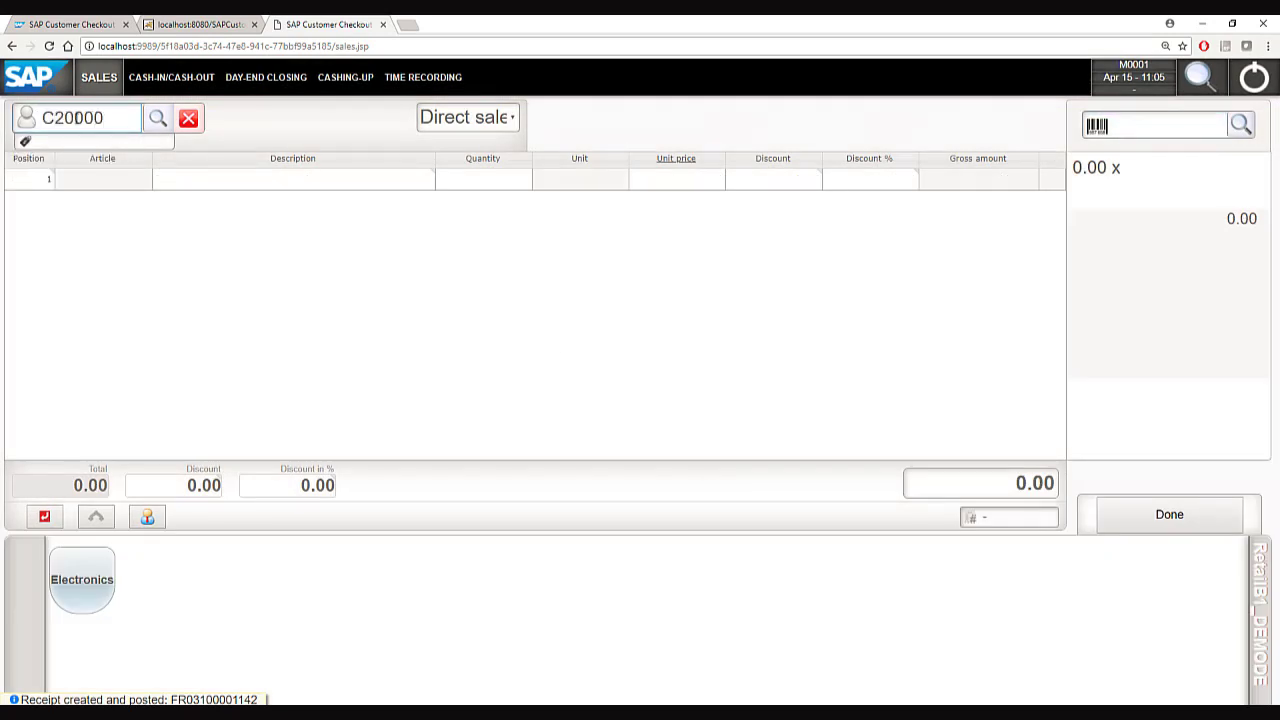
key(Return)
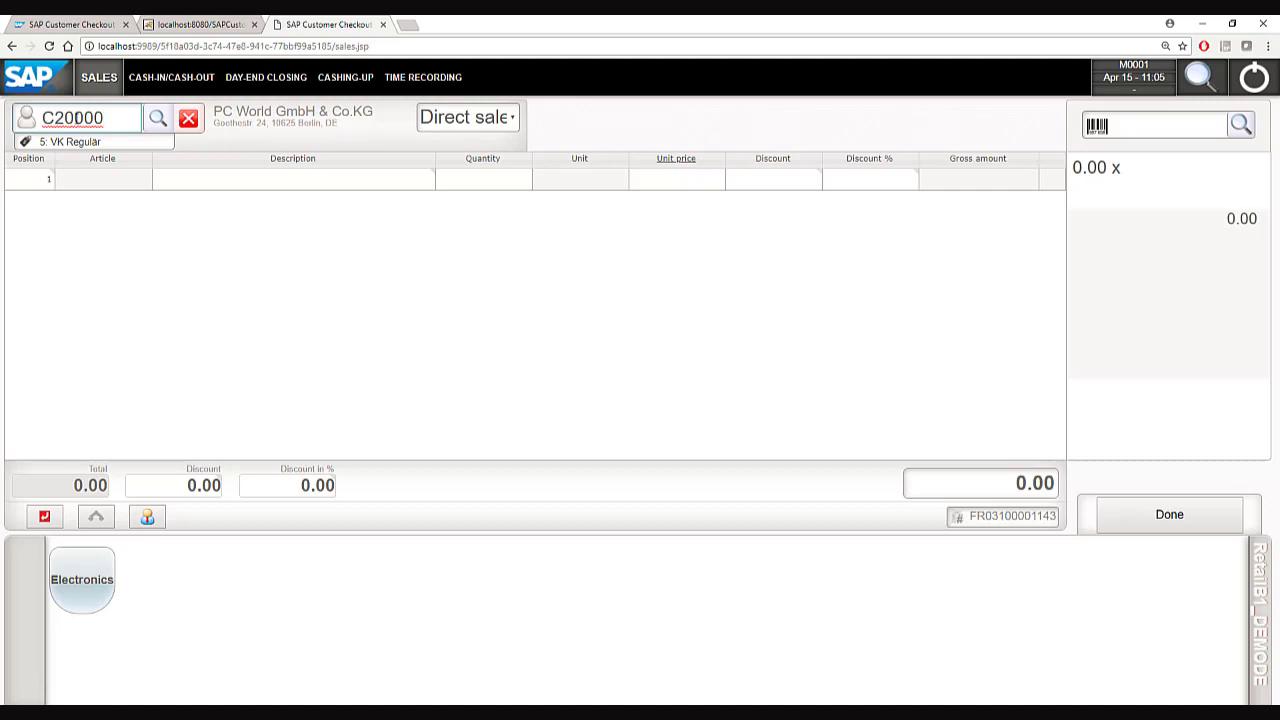
click(36, 209)
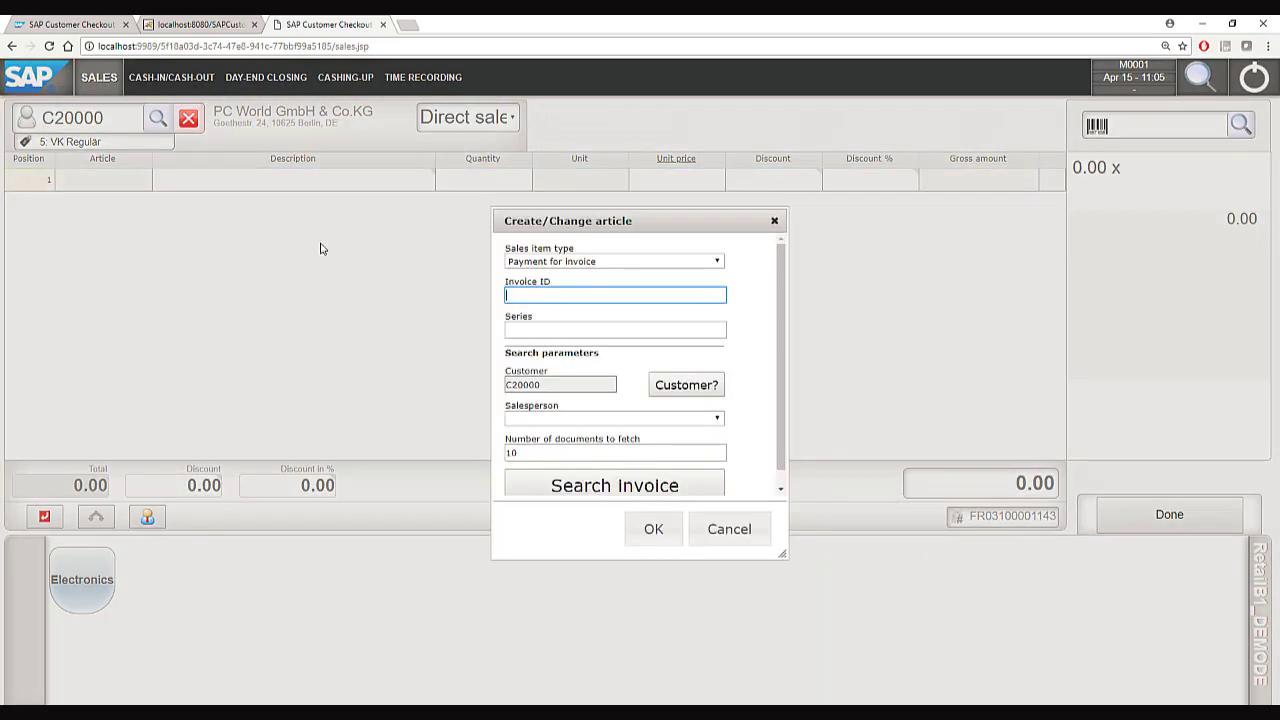
click(570, 263)
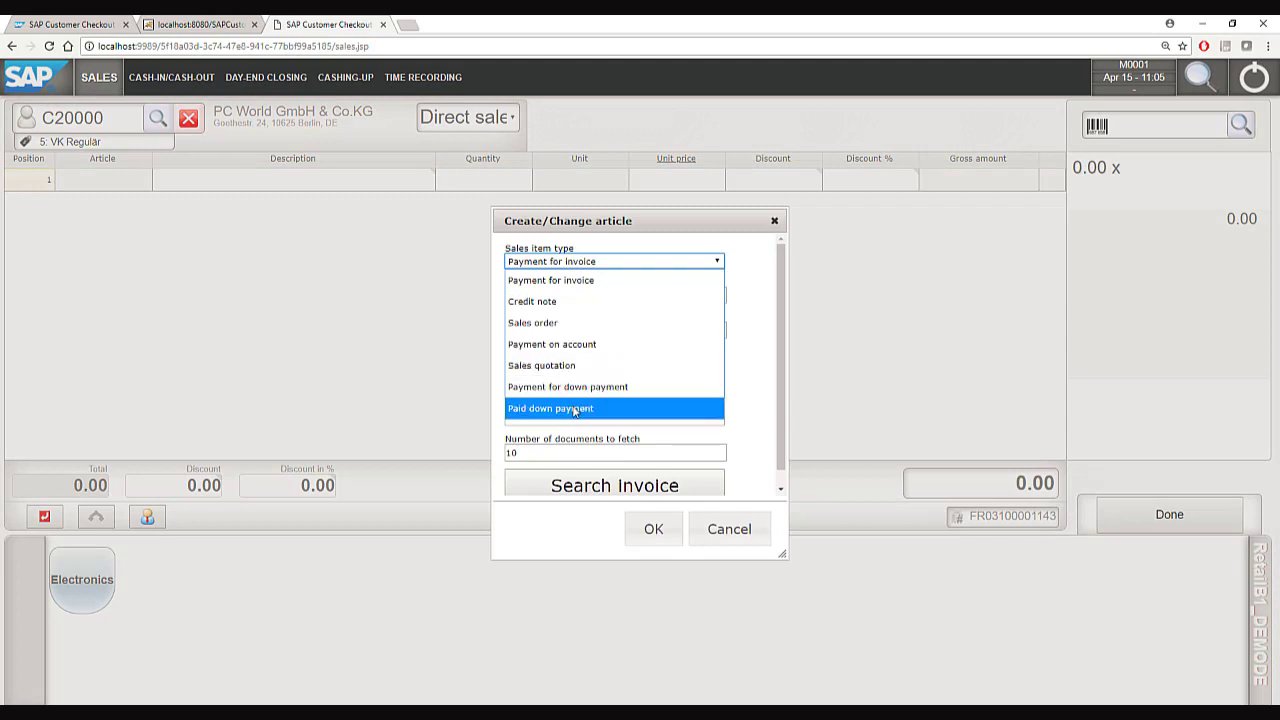
click(559, 285)
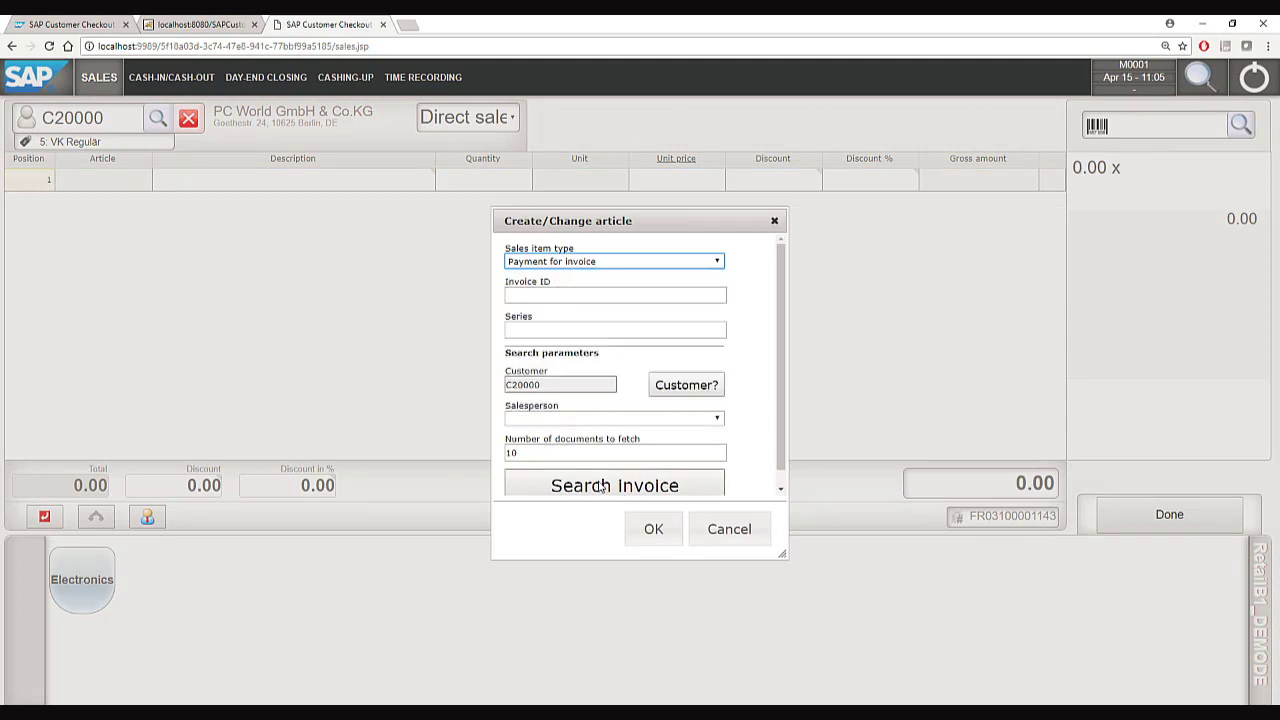
click(603, 486)
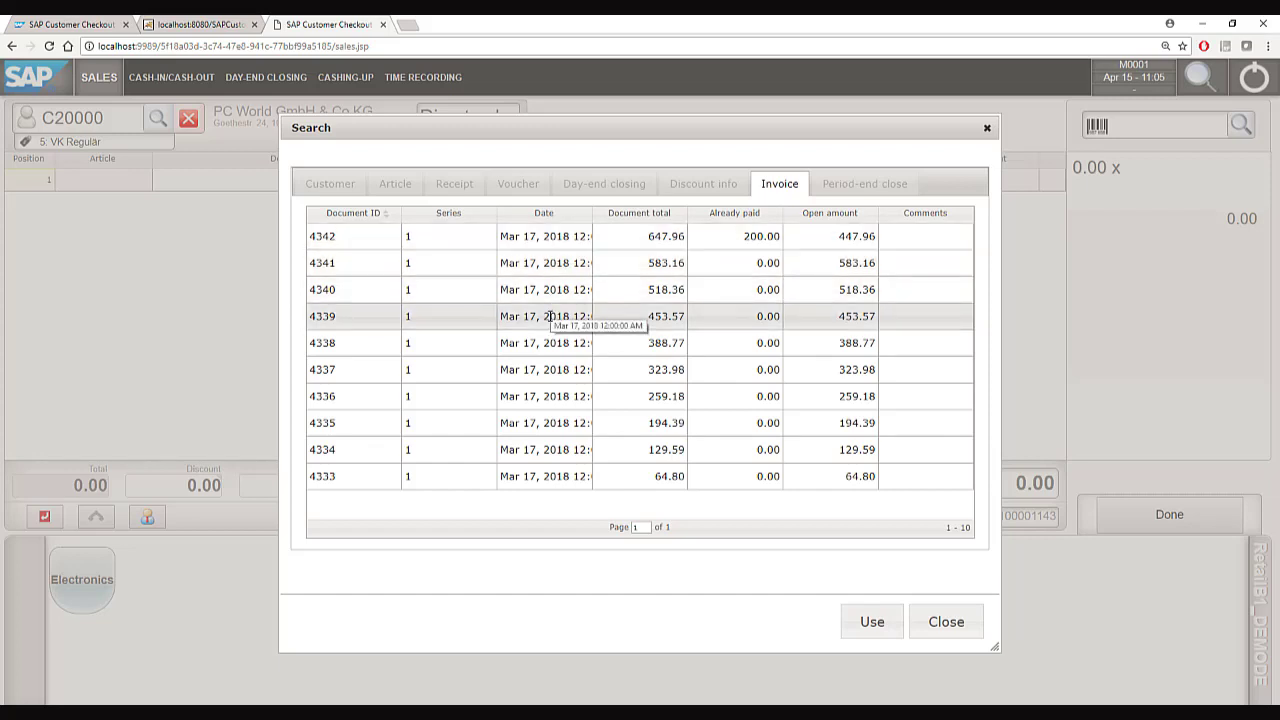
double_click(545, 238)
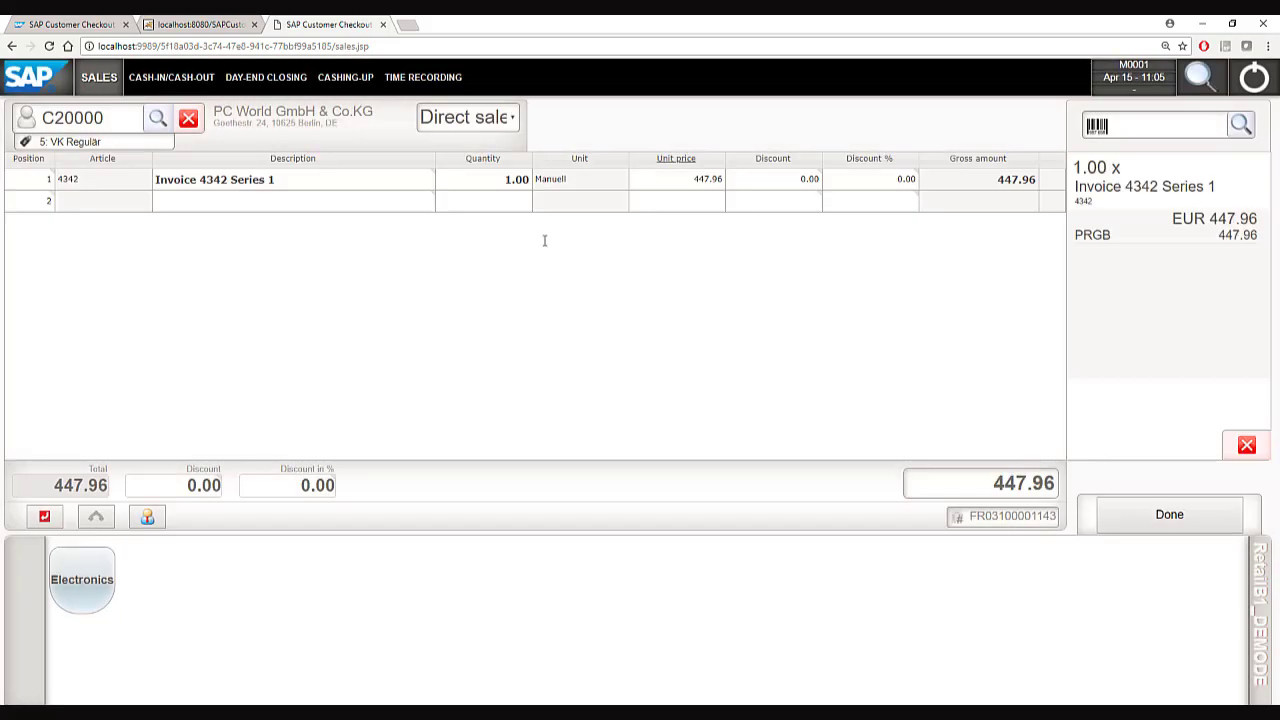
Set the invoice payment amount to 100 and post it with exact cash.
click(667, 185)
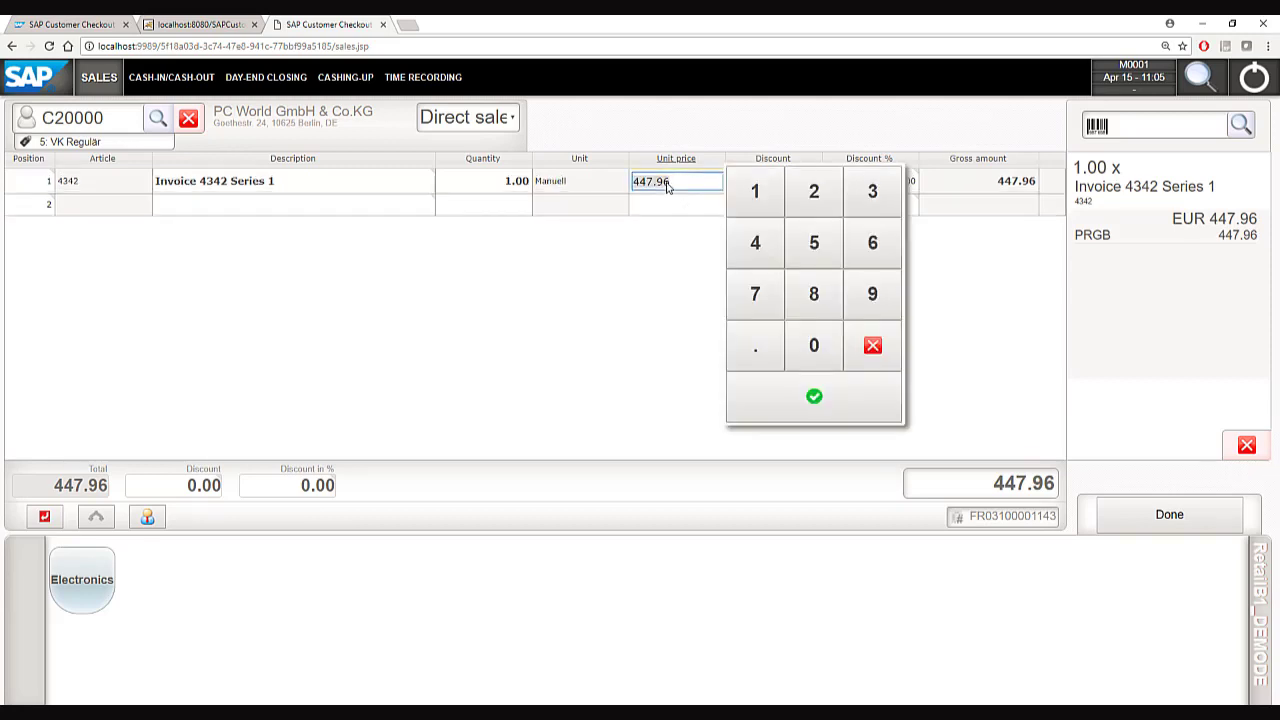
text(100)
key(Return)
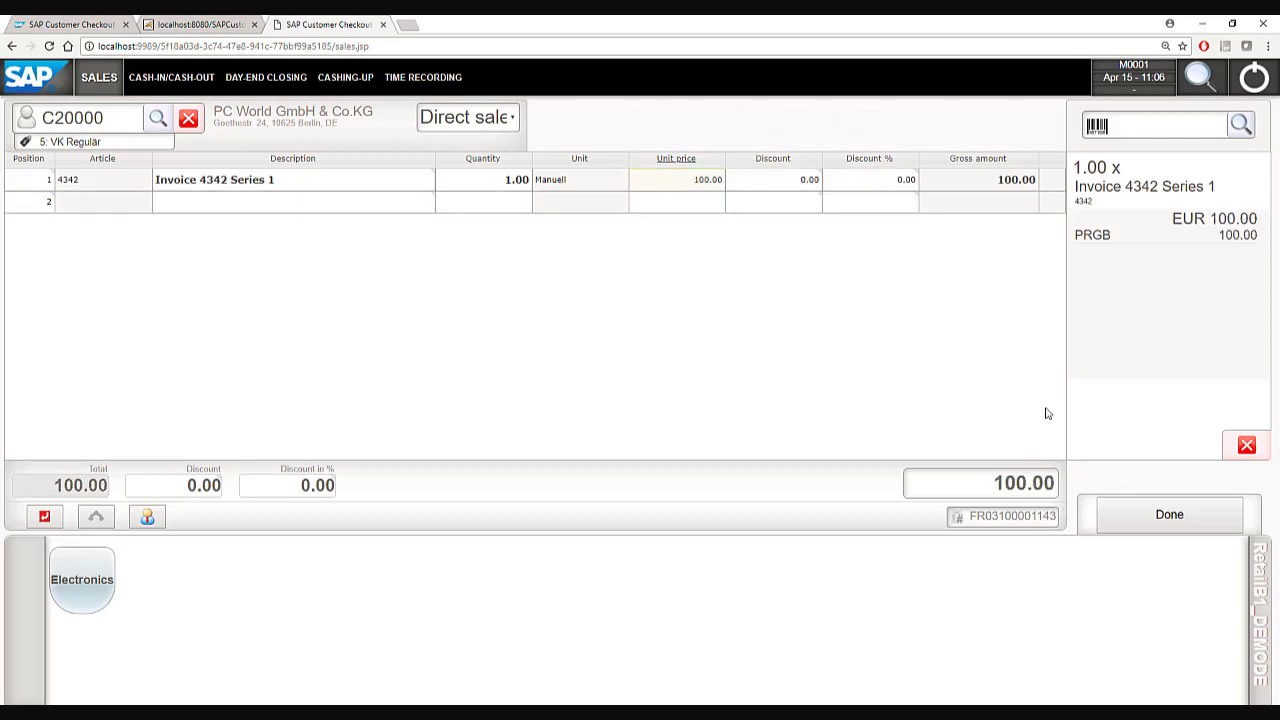
click(1120, 515)
click(1121, 594)
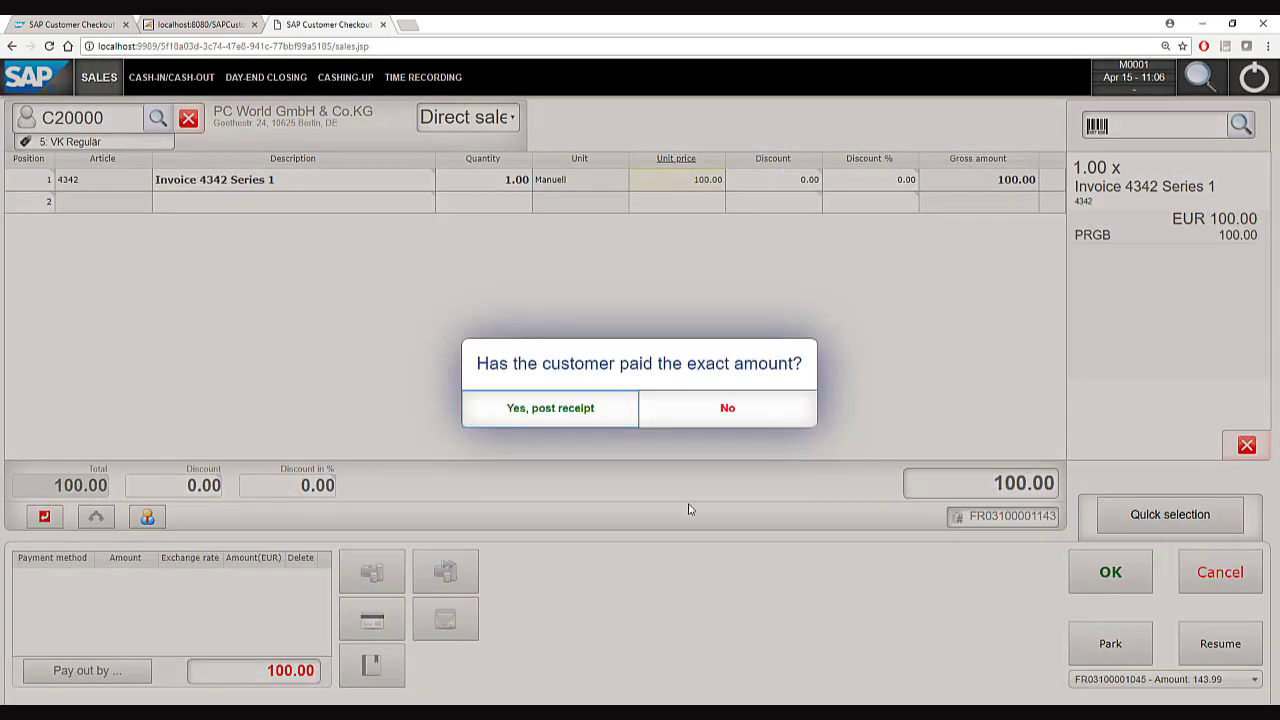
click(582, 407)
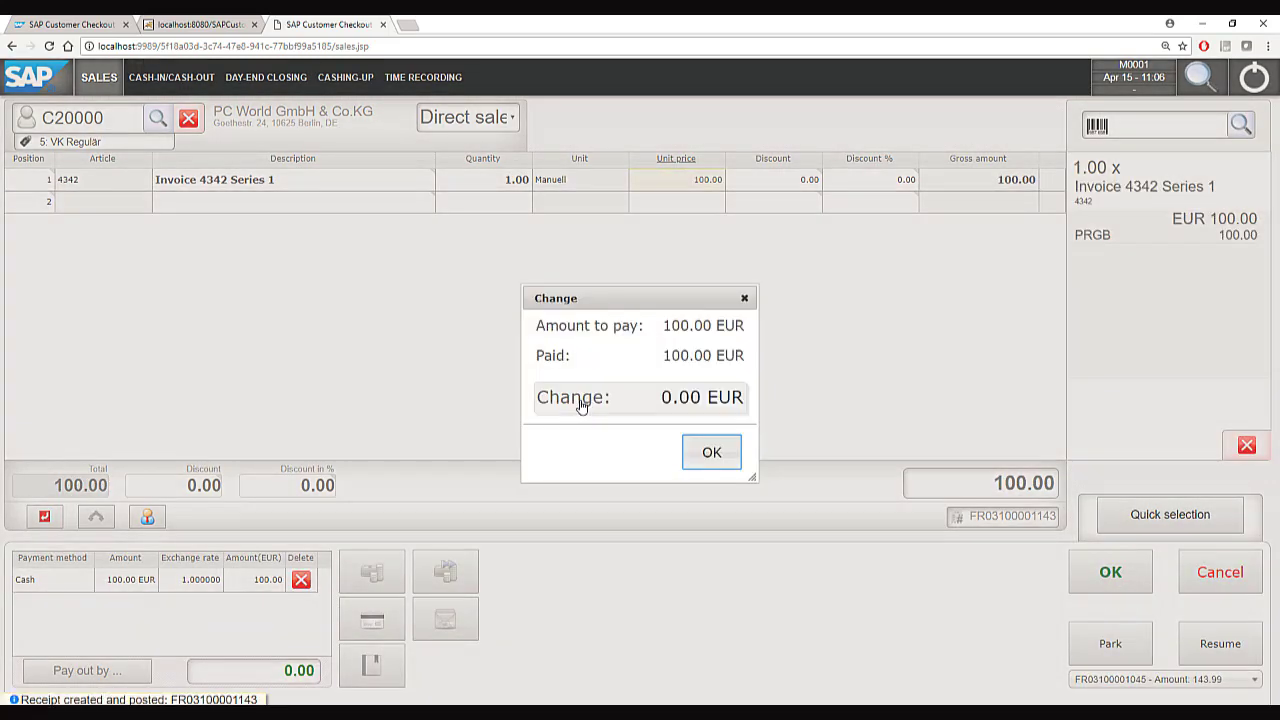
click(710, 455)
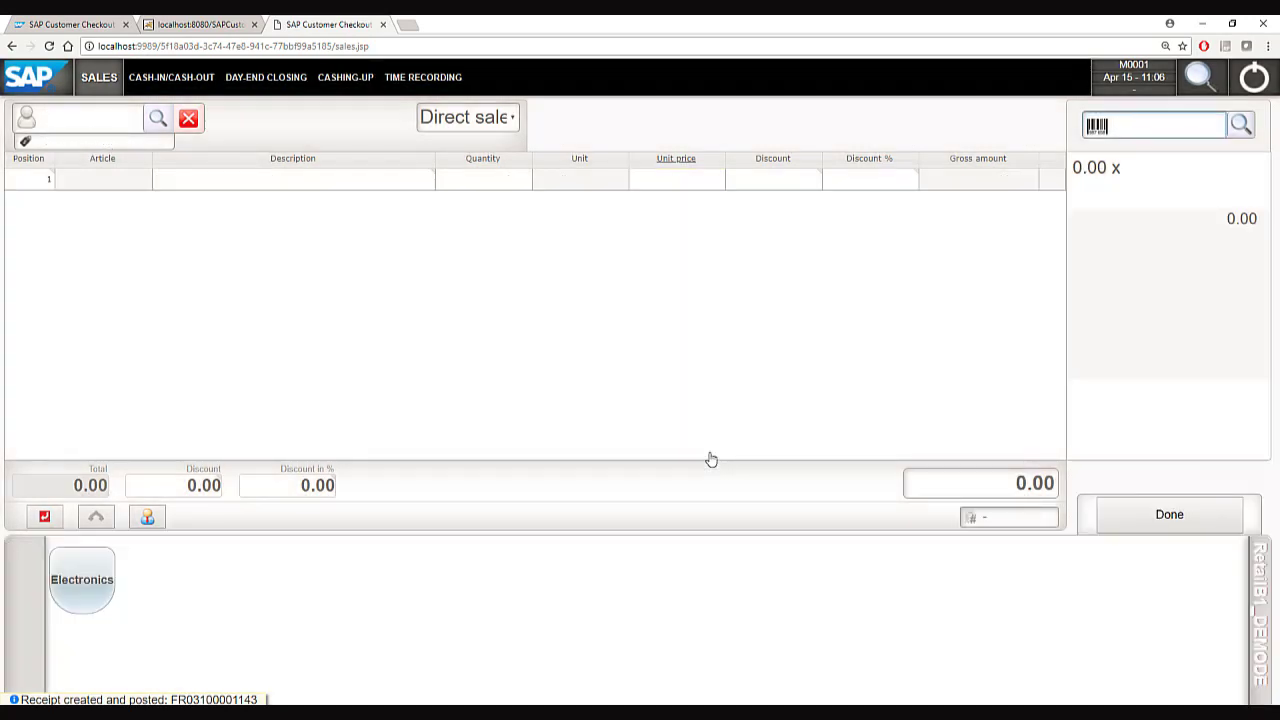
For customer C20000, load sales order 452 into the receipt.
click(57, 115)
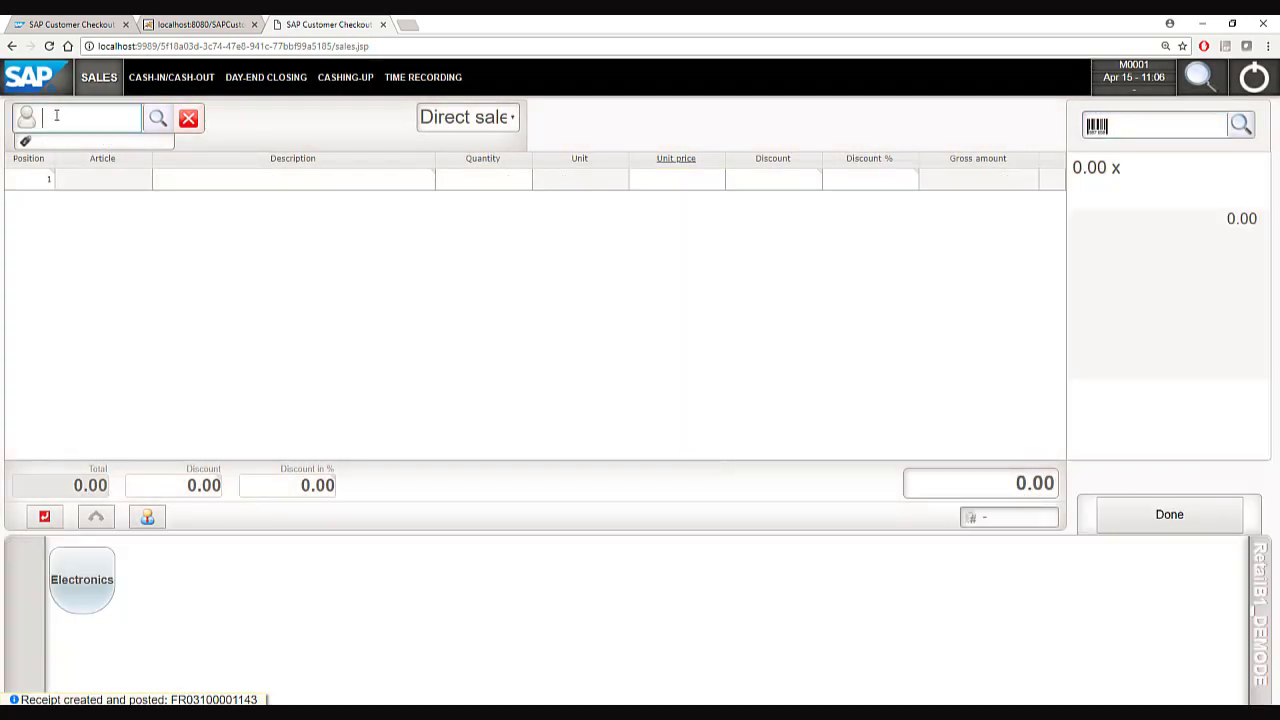
text(C20000)
key(Return)
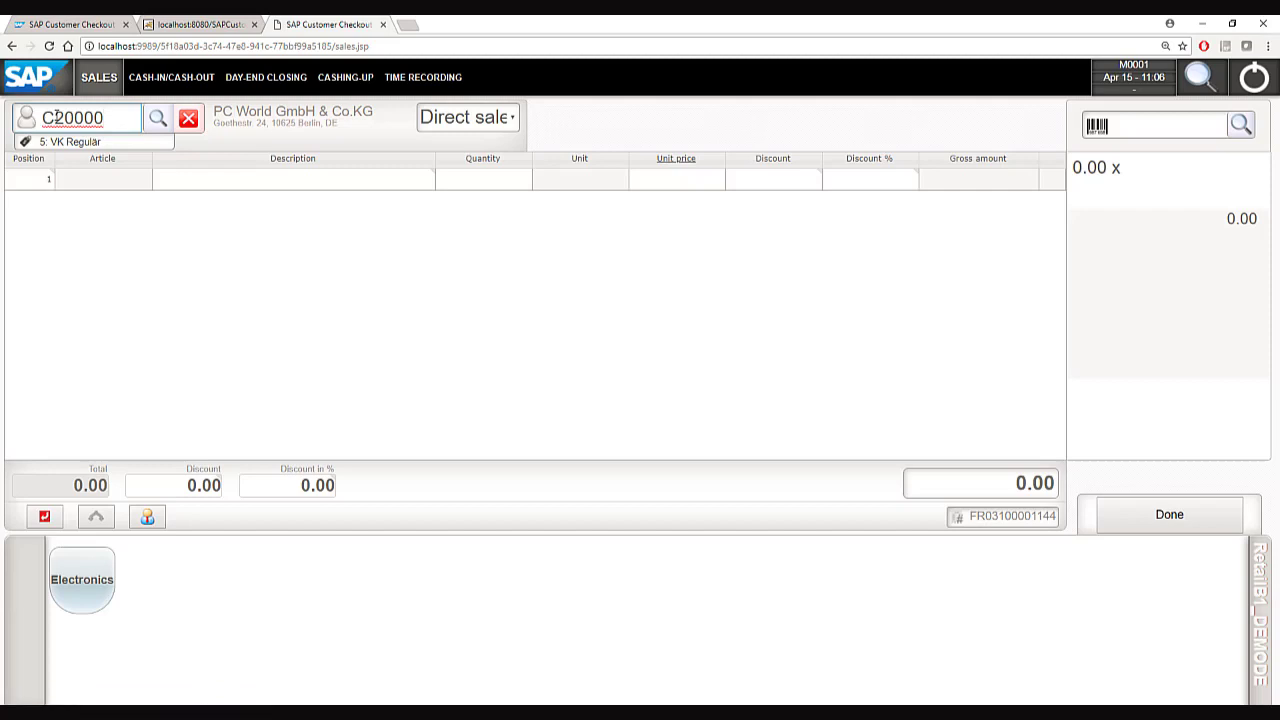
double_click(40, 186)
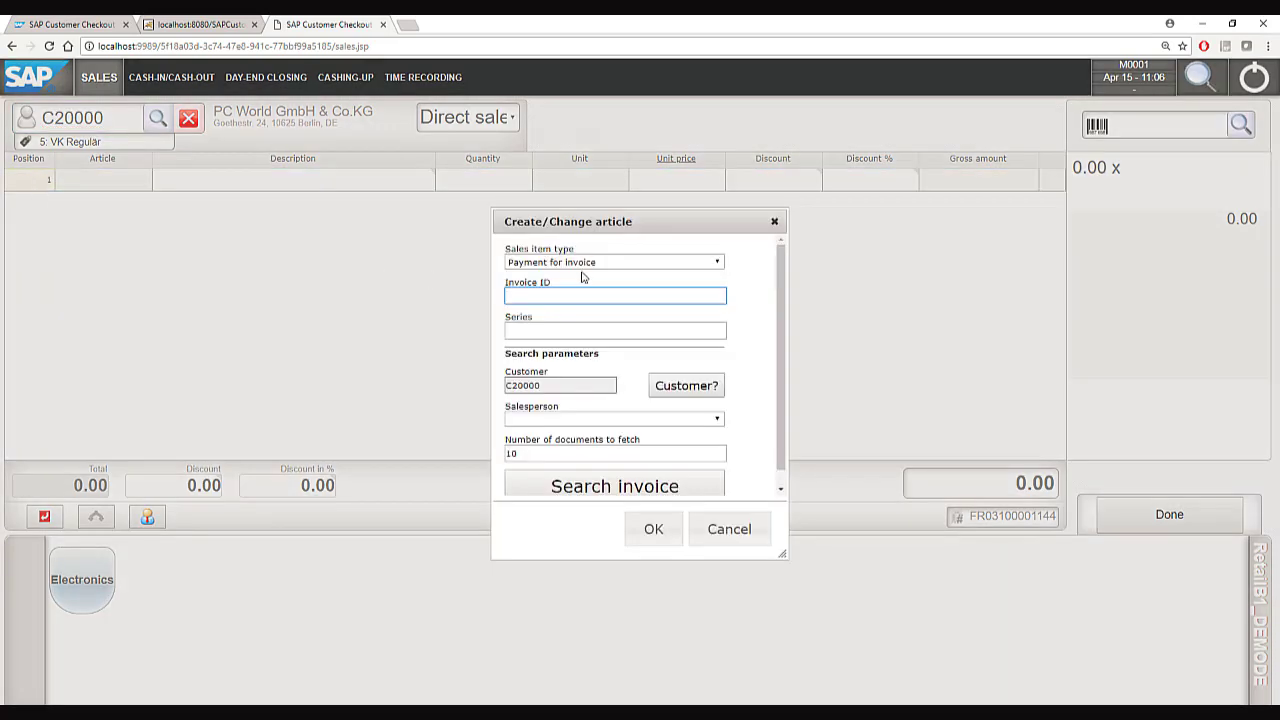
click(611, 263)
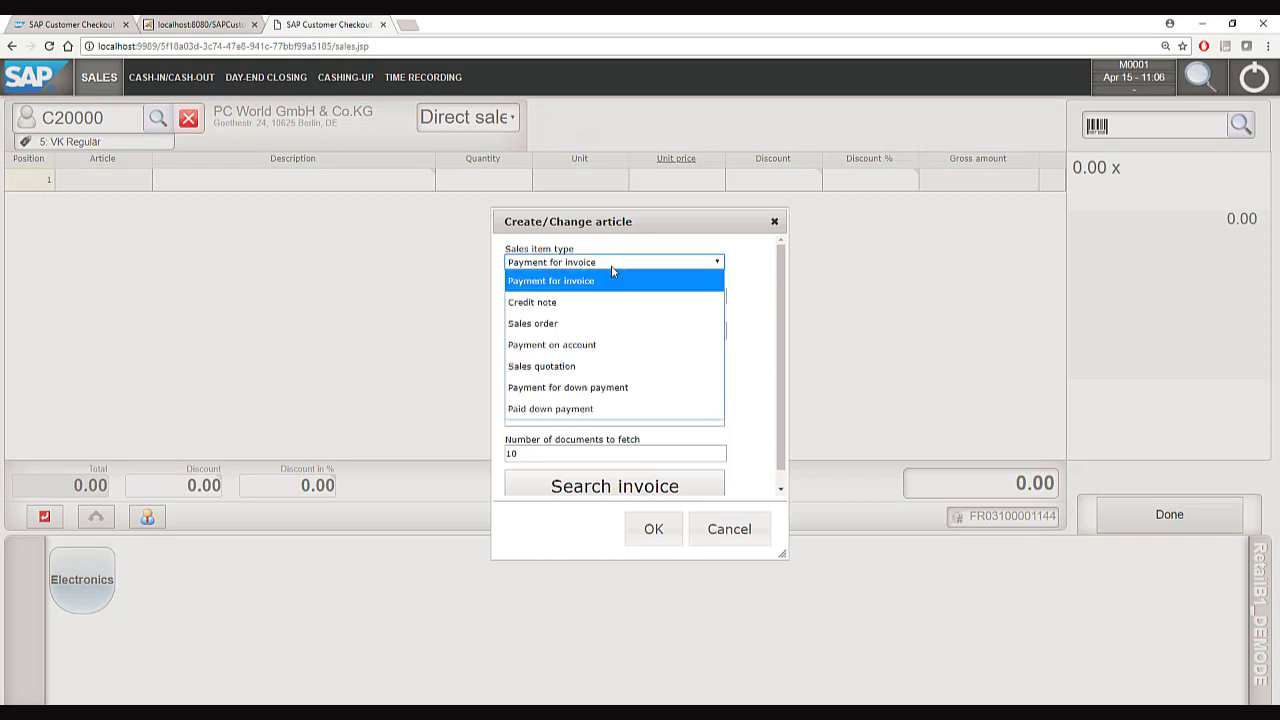
click(585, 324)
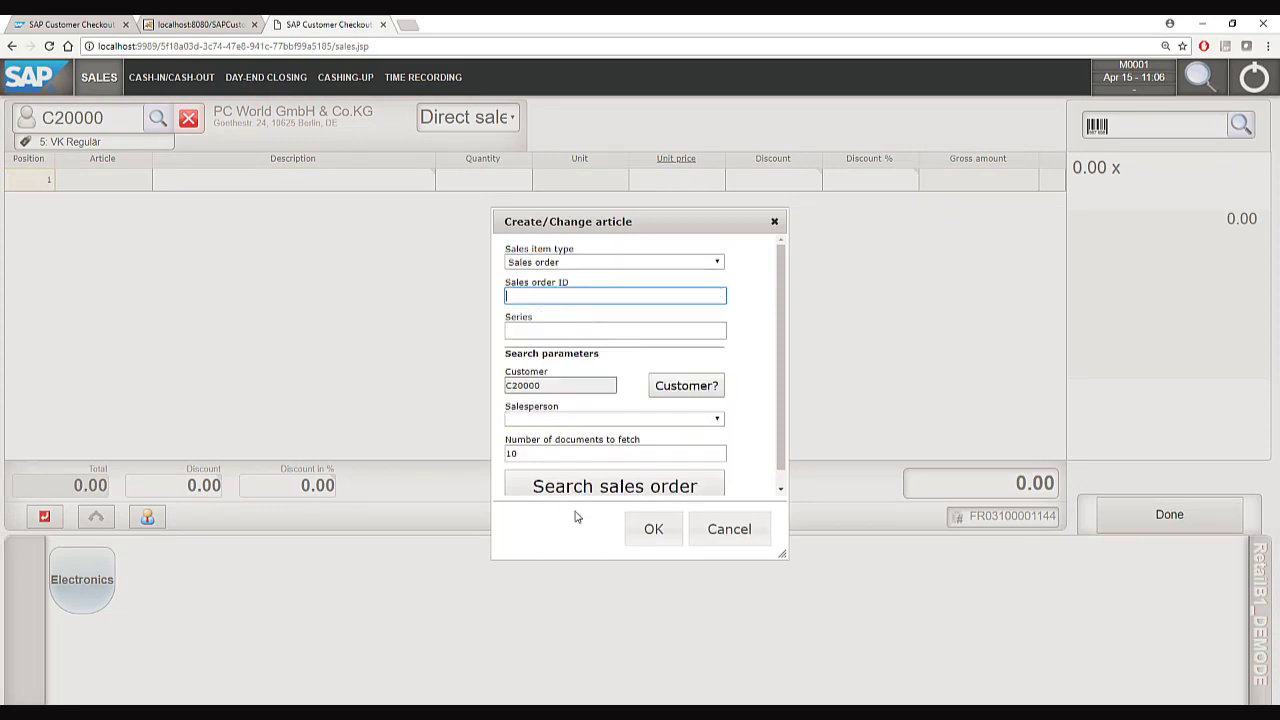
click(617, 487)
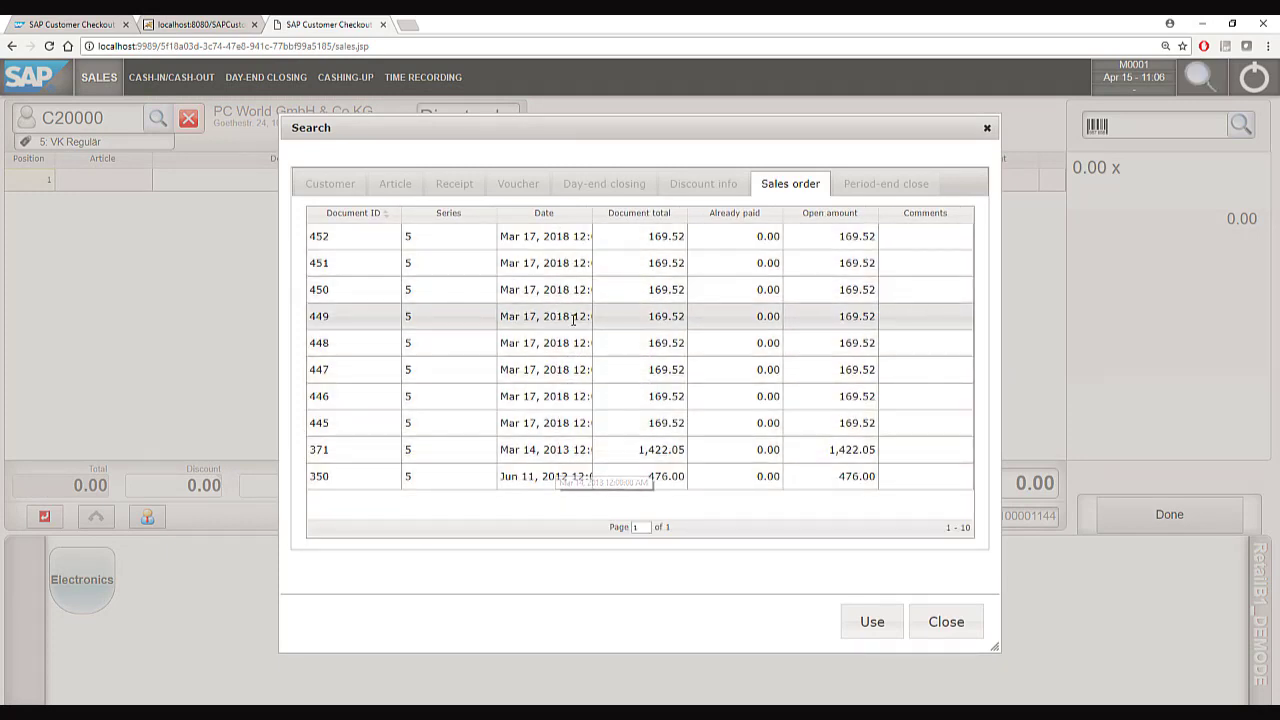
double_click(534, 238)
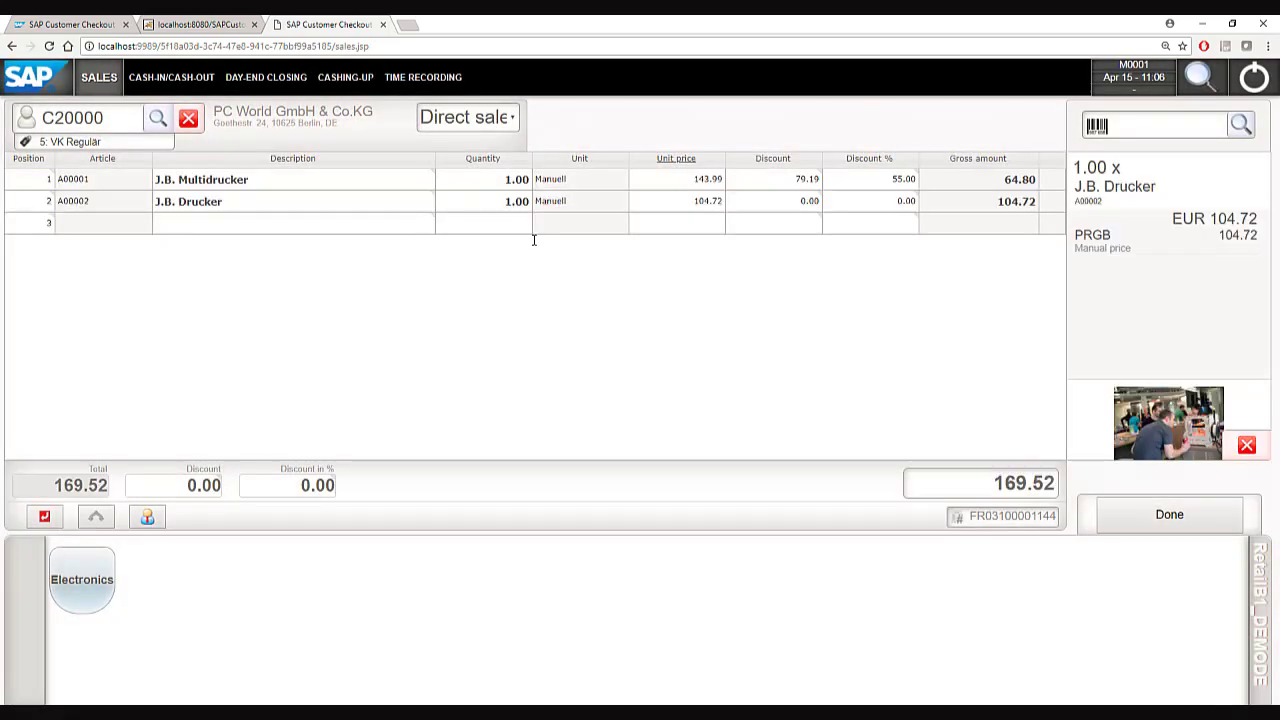
Take 200 EUR cash for the 169.52 total and post the receipt with 30.48 change.
click(1126, 516)
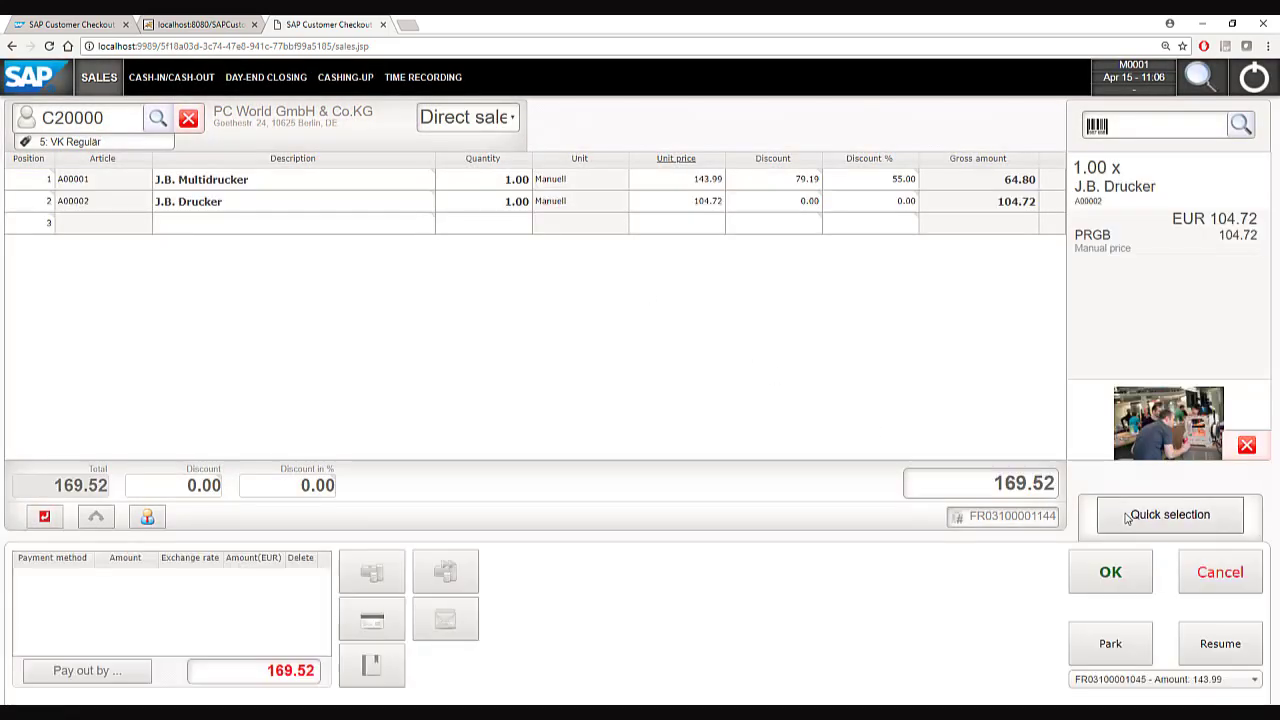
click(370, 572)
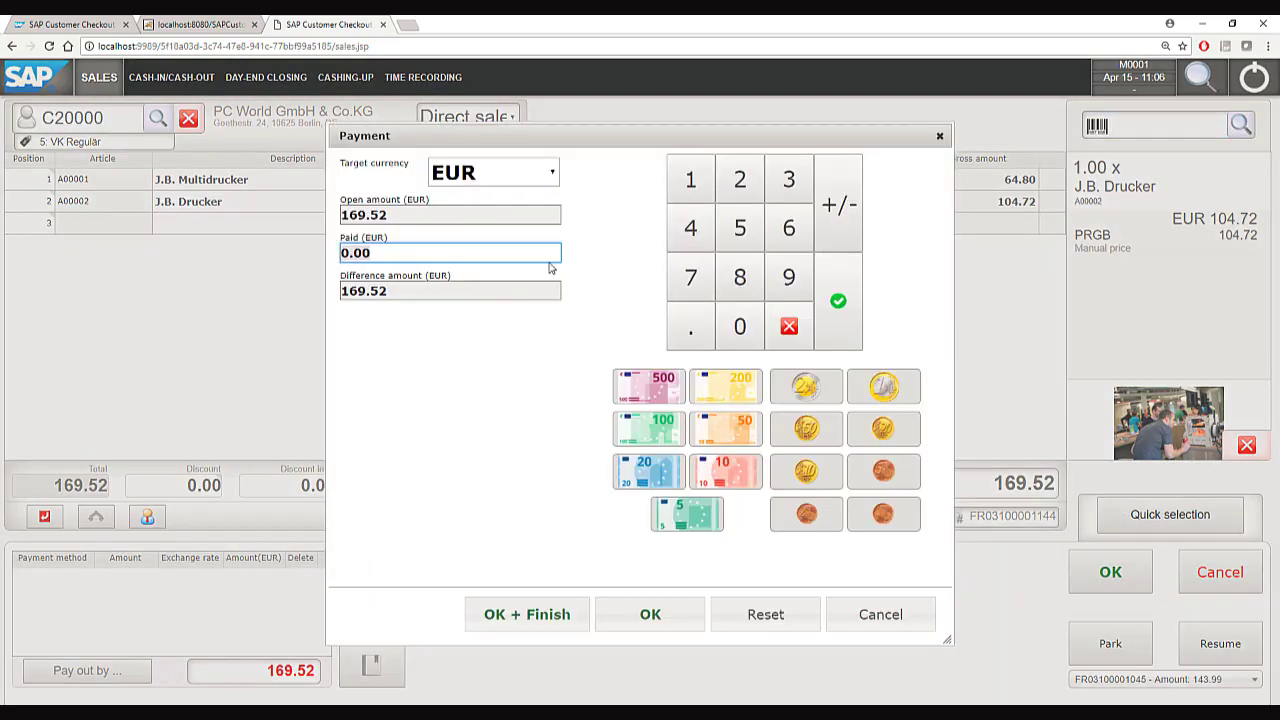
click(739, 326)
click(739, 326)
click(650, 614)
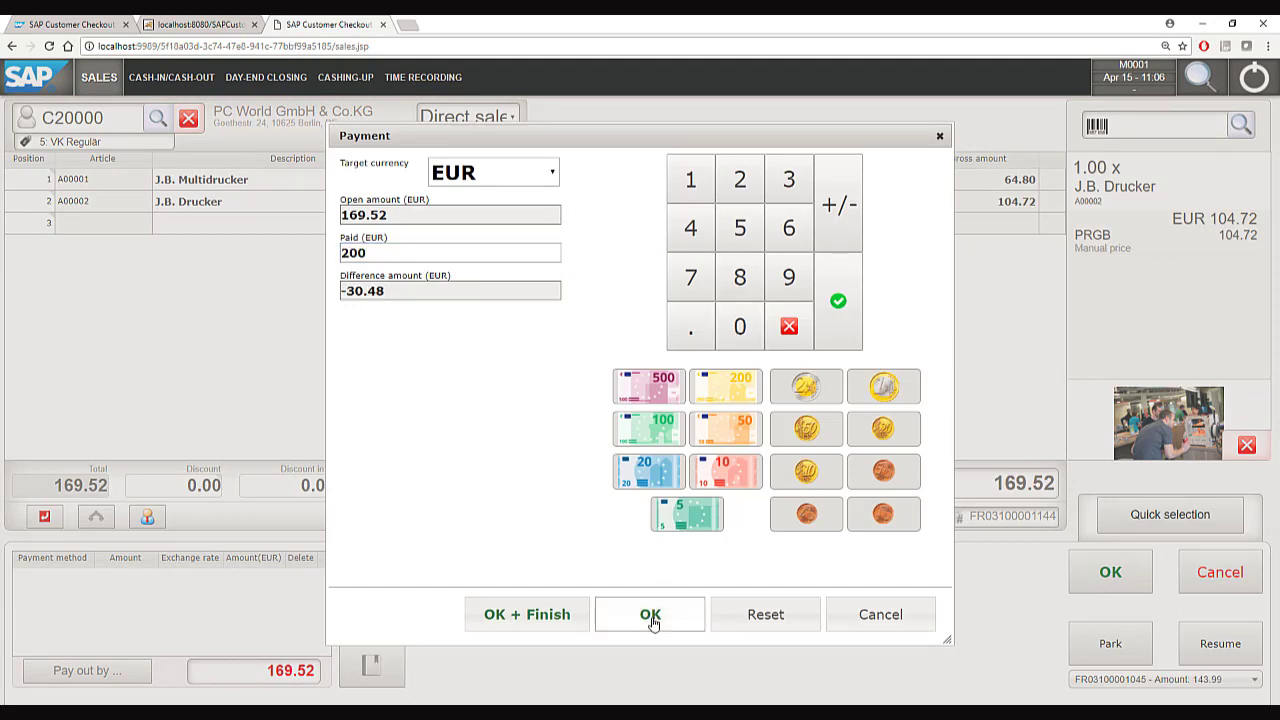
click(1088, 565)
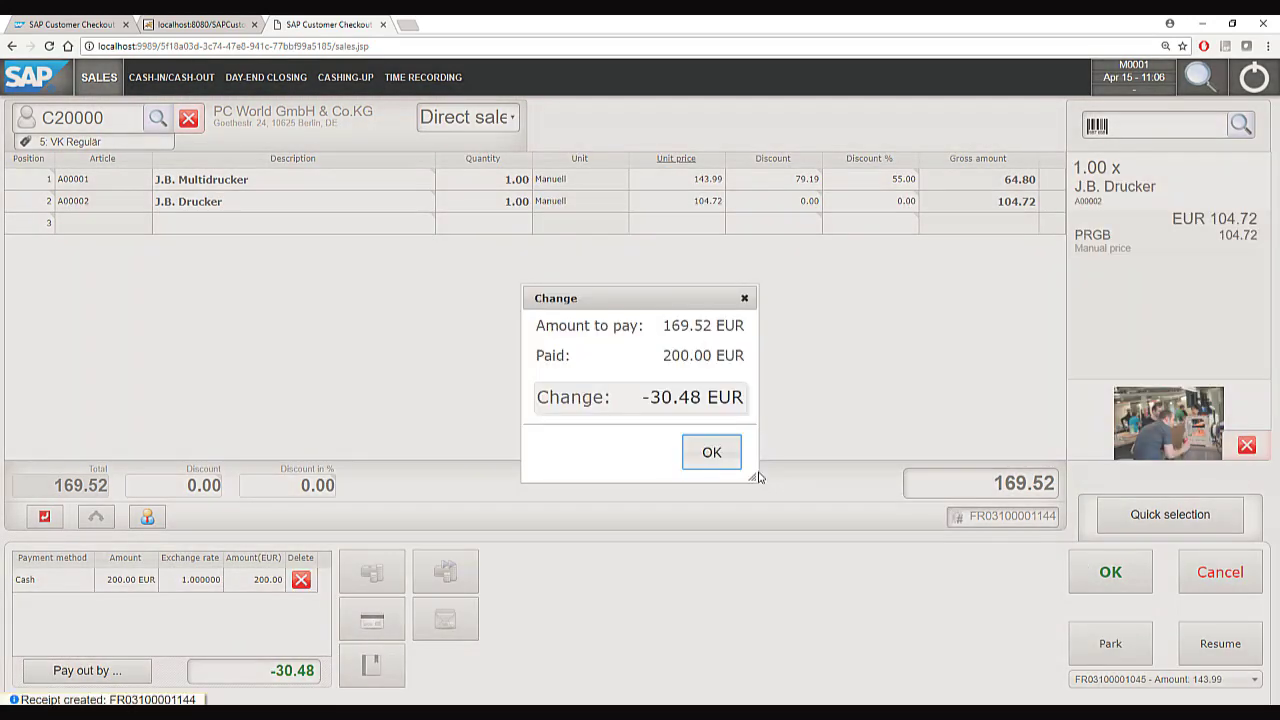
click(712, 455)
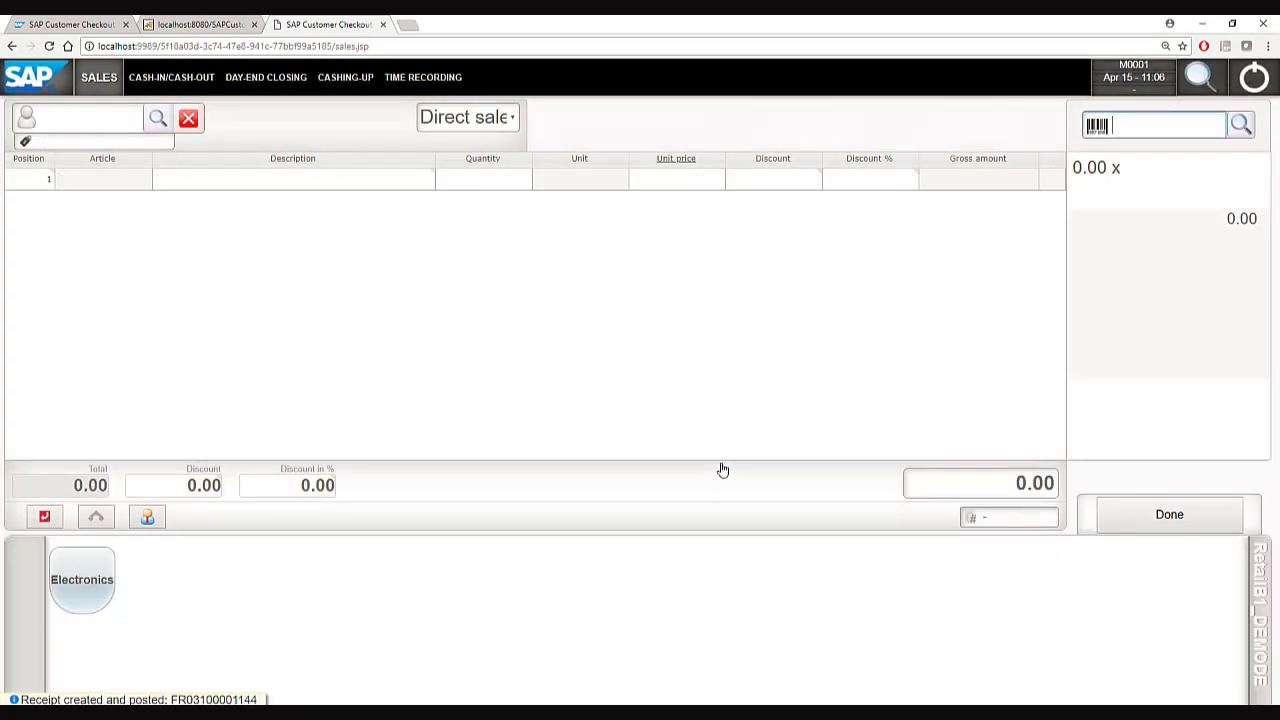
For customer C20000, add article A00002 with quantity 100.
click(86, 130)
text(C20000)
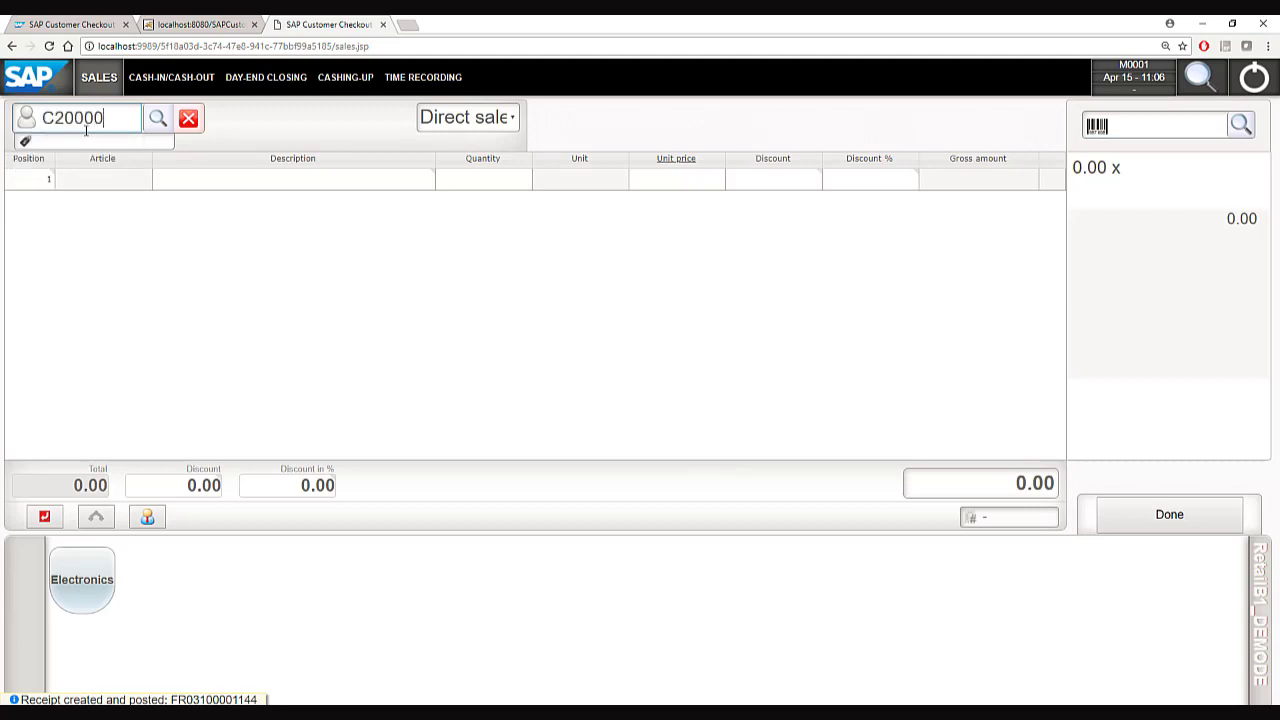
key(Return)
click(1136, 128)
text(A00002)
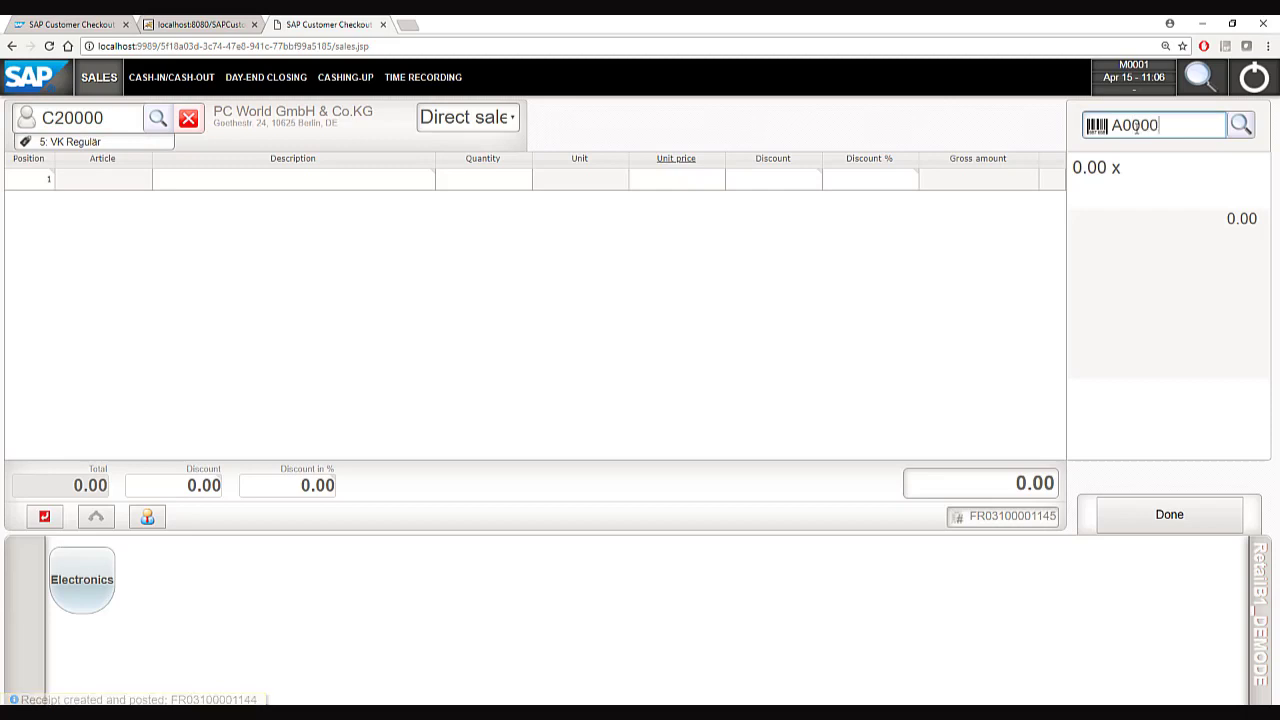
key(Return)
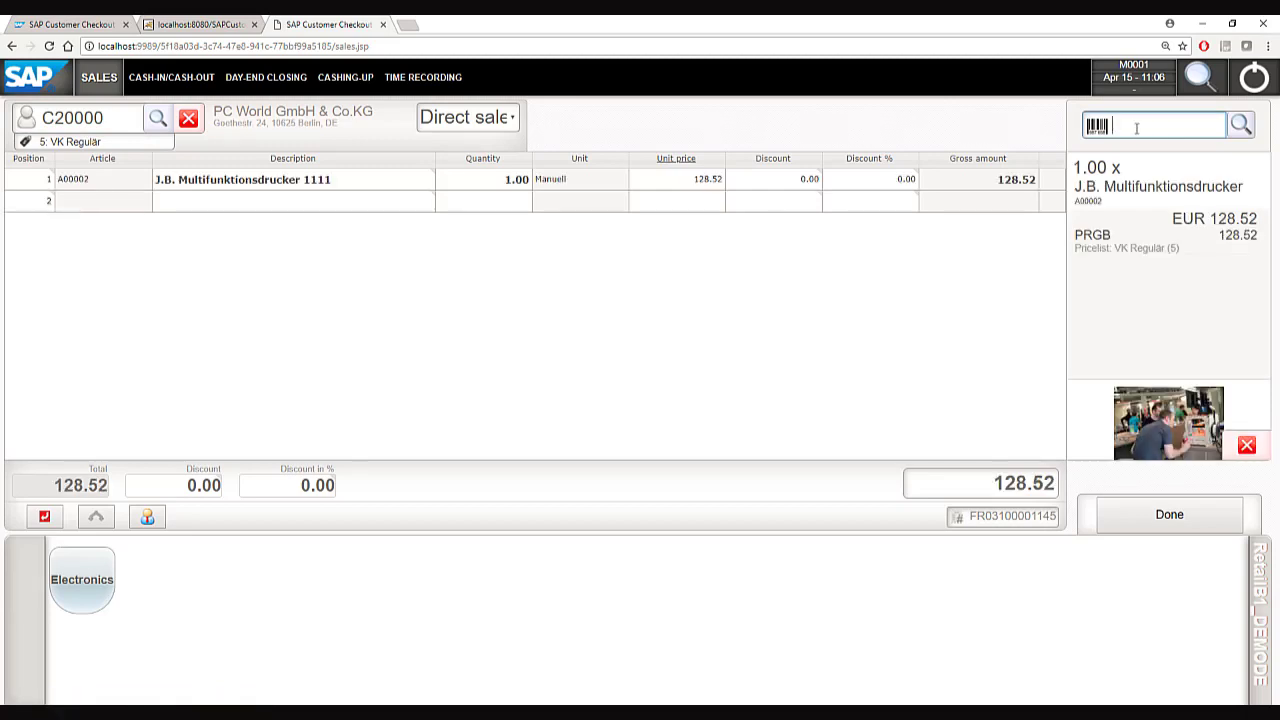
click(480, 185)
text(100)
click(1147, 516)
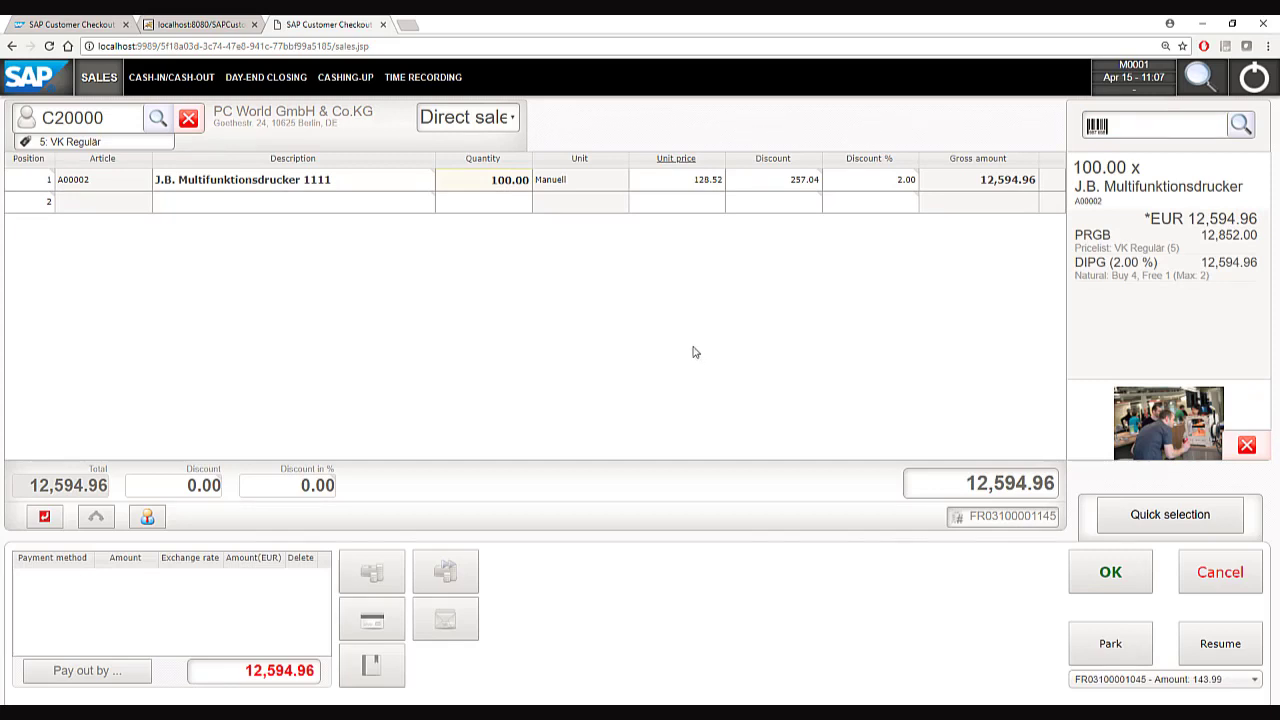
Make the receipt a Reserve Invoice with a delivered quantity of 1.
click(463, 117)
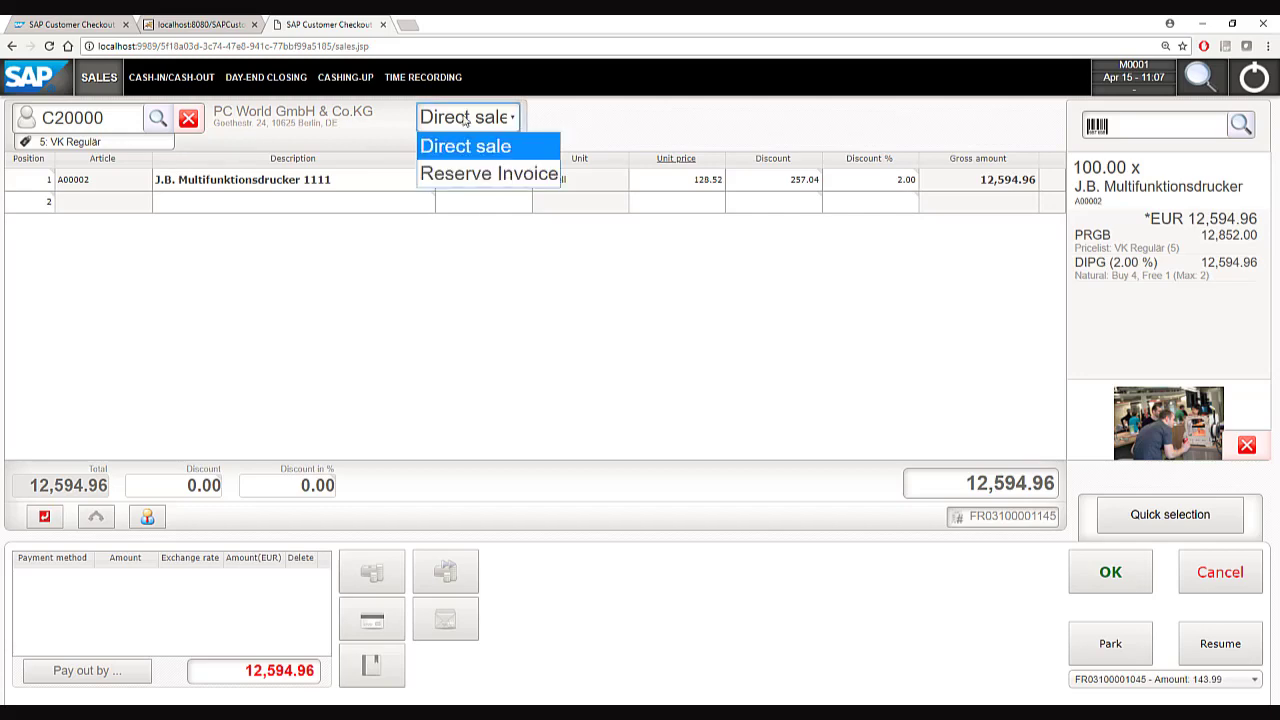
click(480, 174)
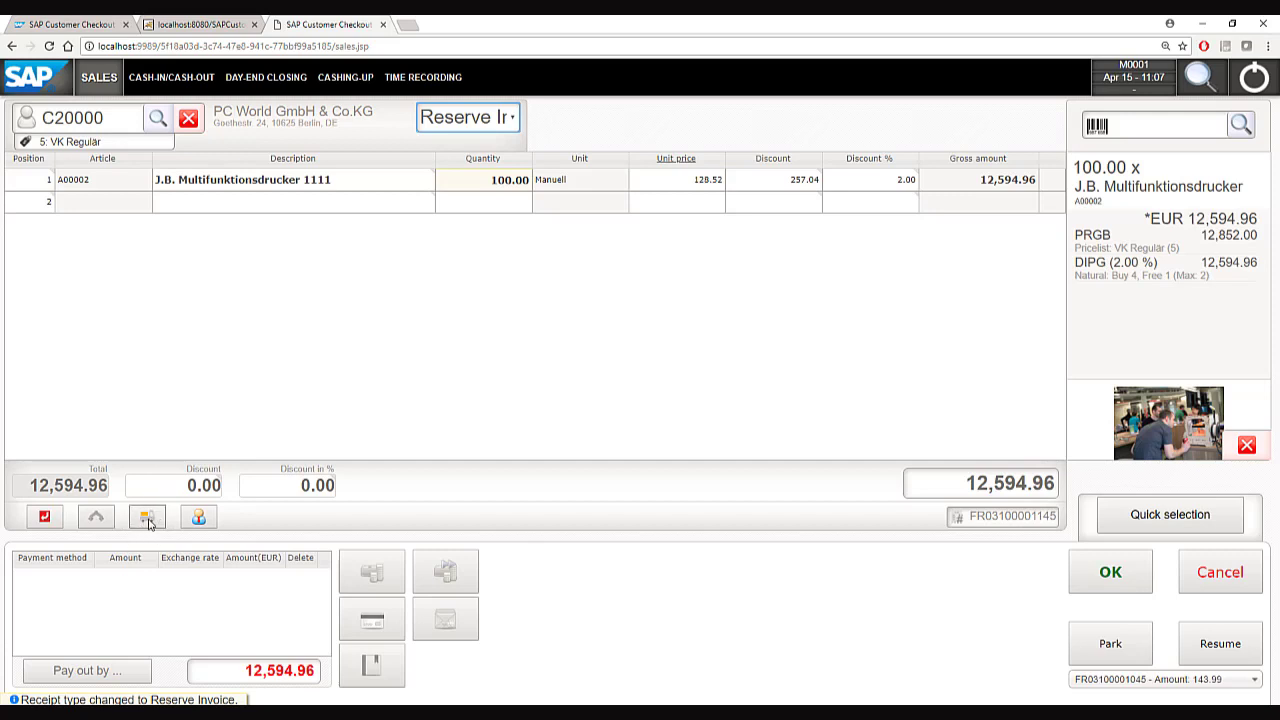
click(147, 518)
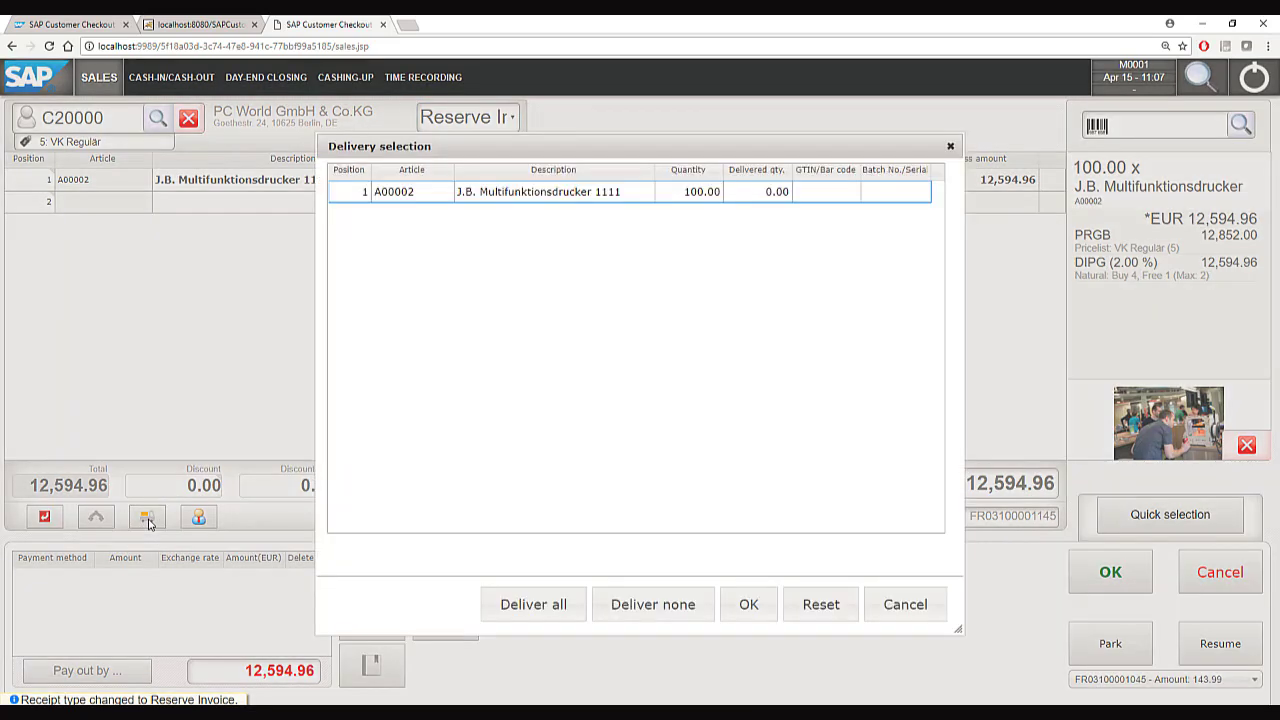
click(761, 195)
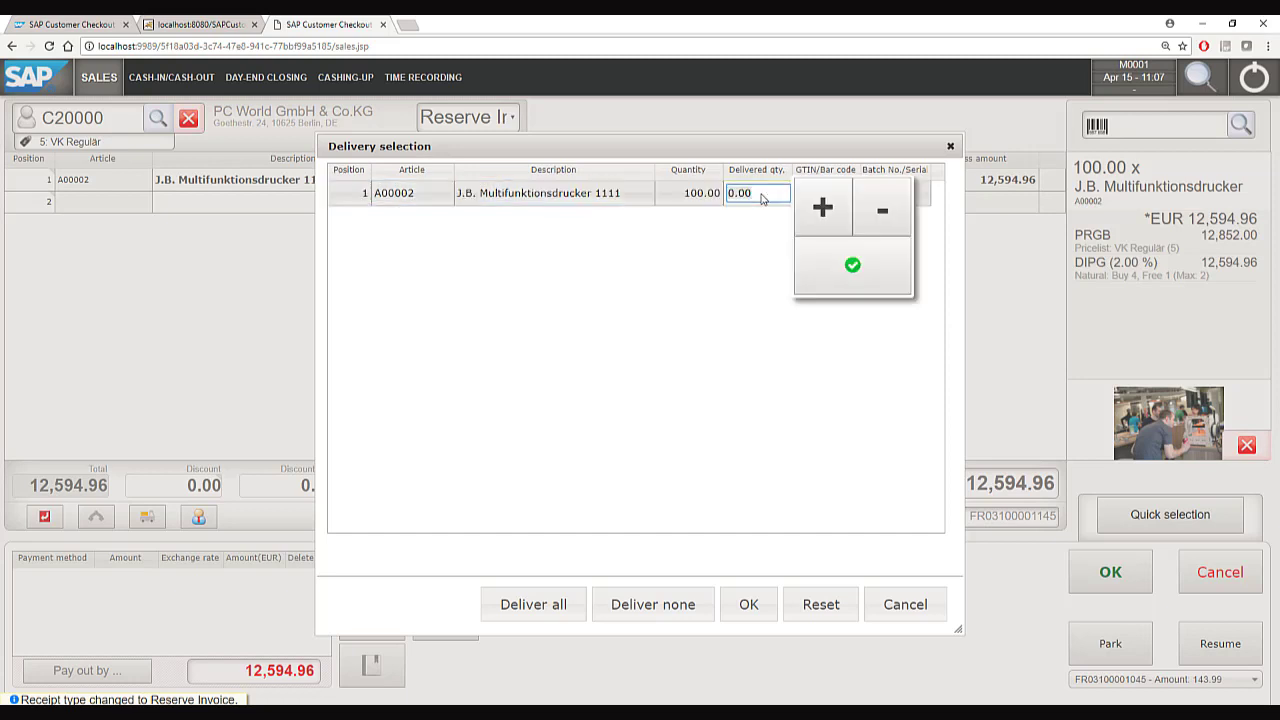
text(1)
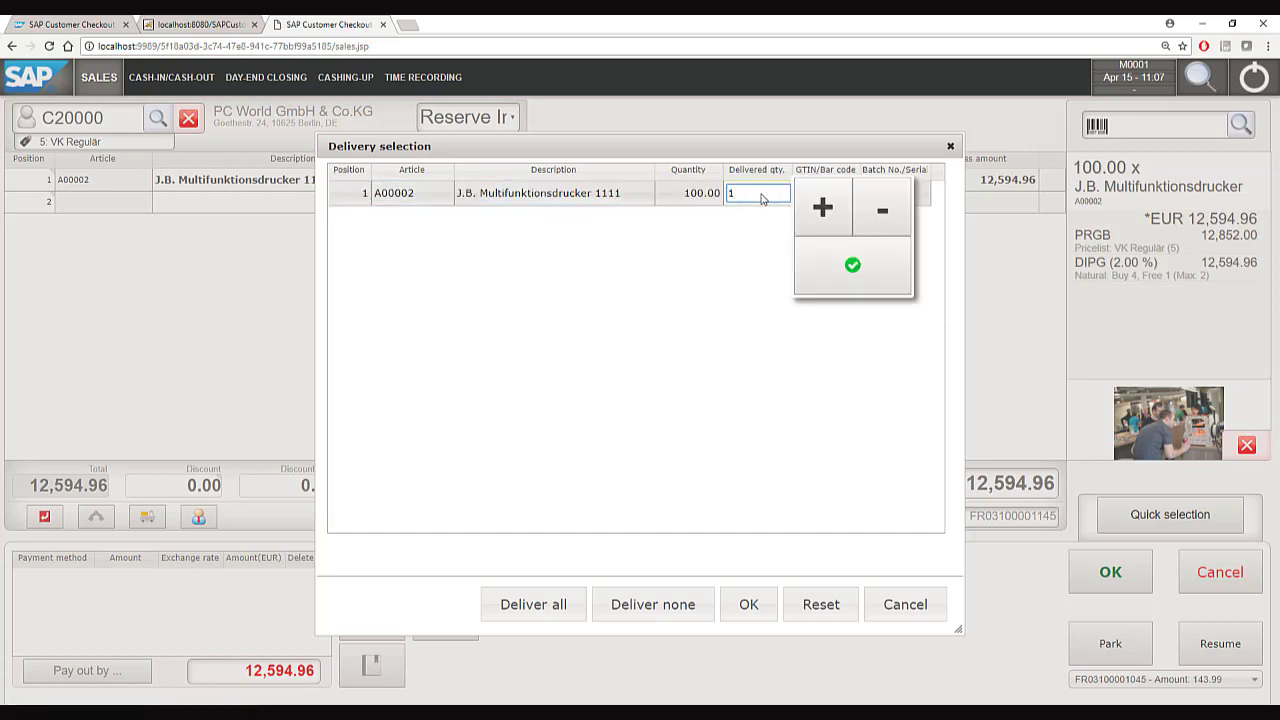
click(731, 377)
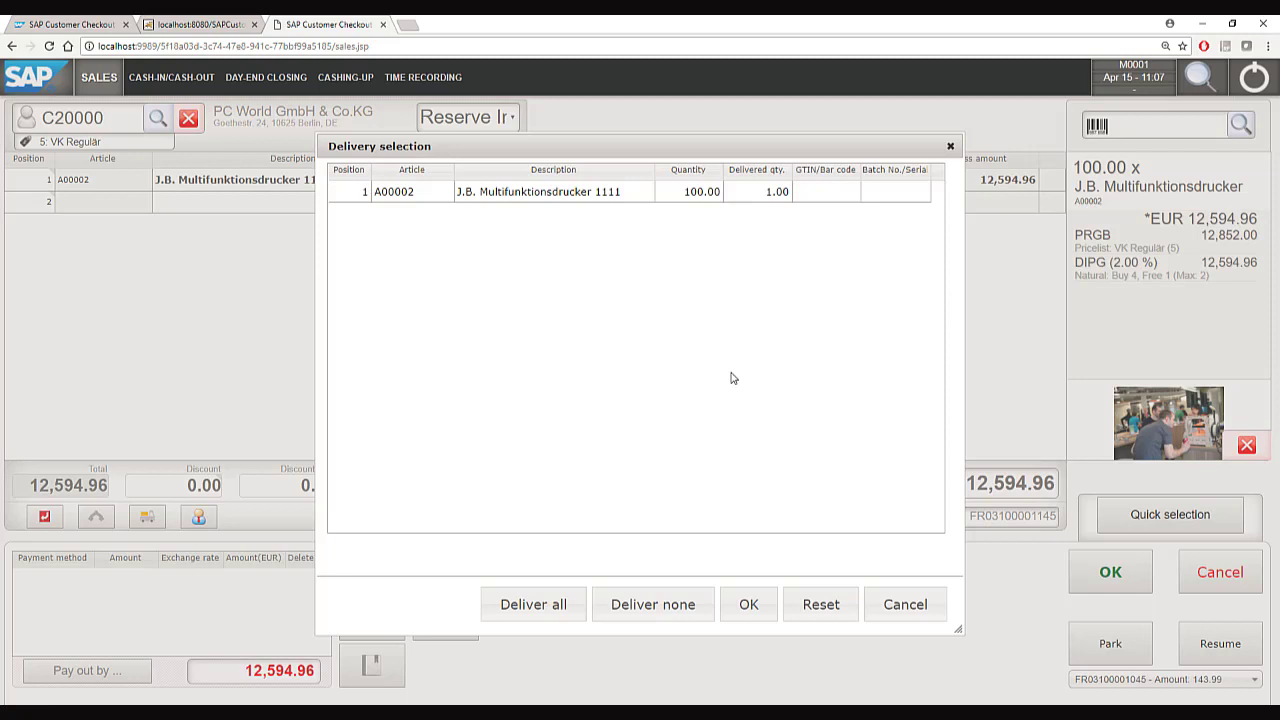
click(748, 604)
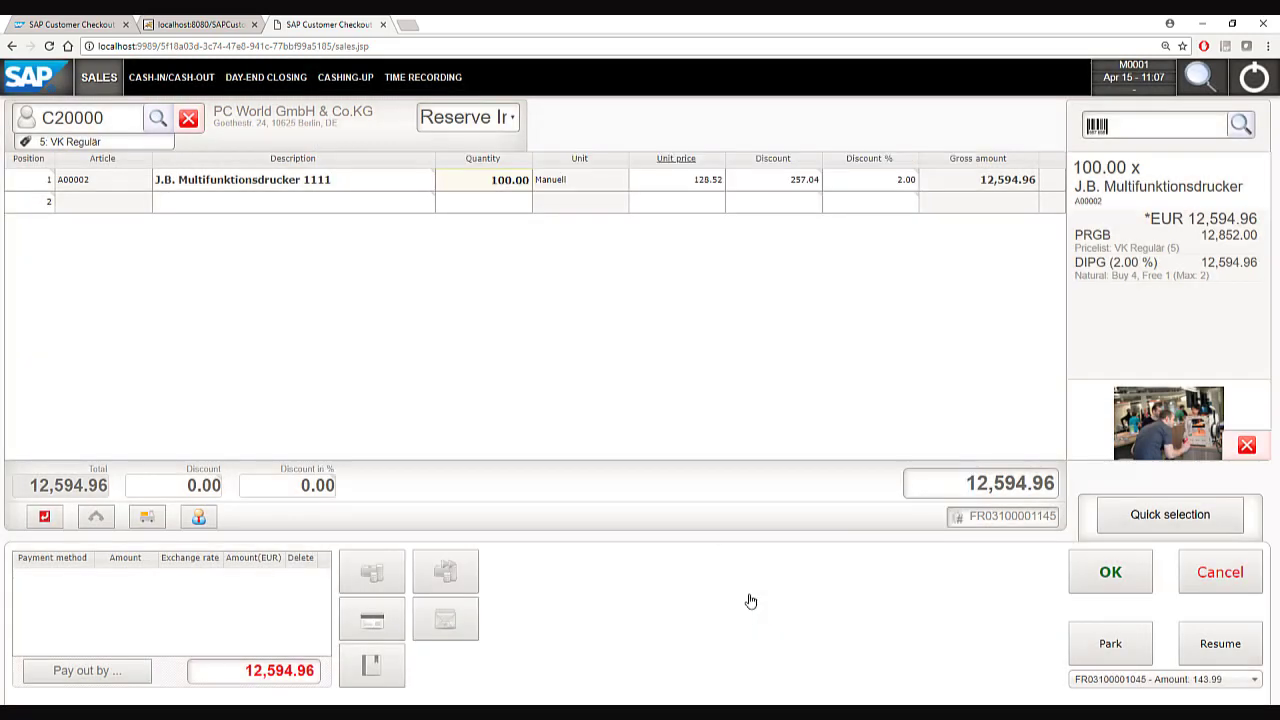
Pay the 12,594.96 EUR exactly and post the reserve invoice.
click(1108, 571)
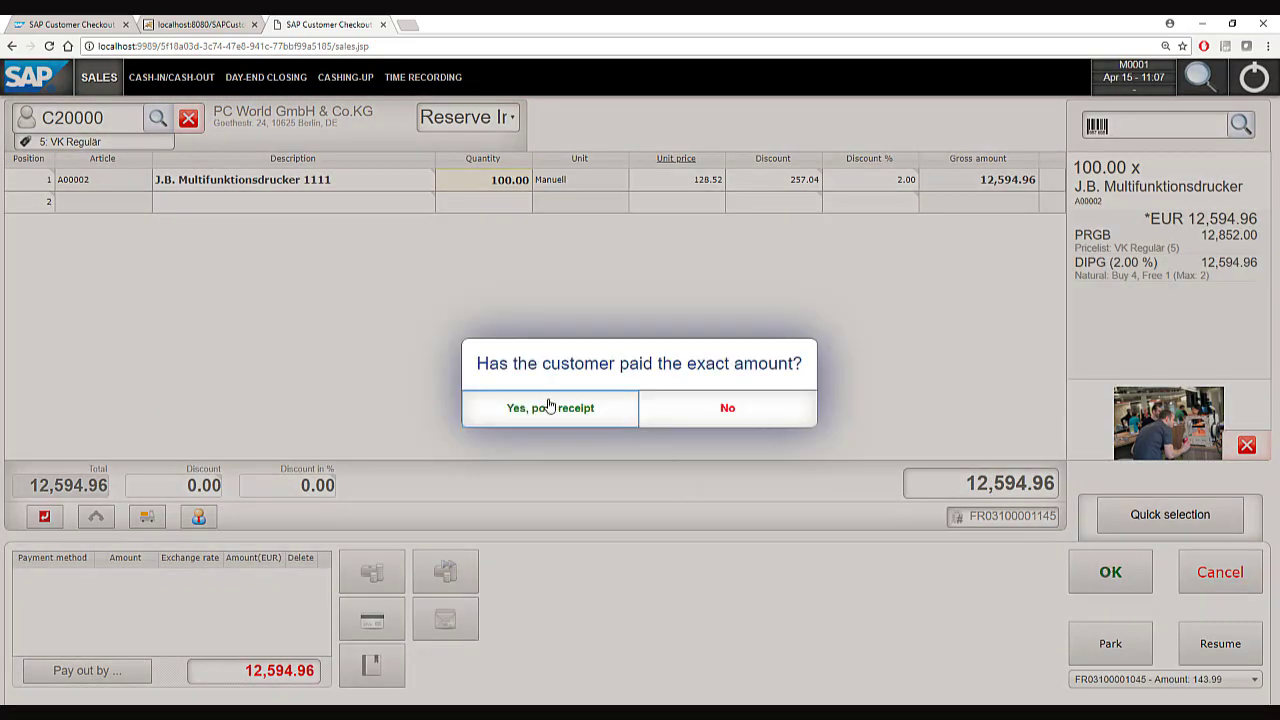
click(537, 411)
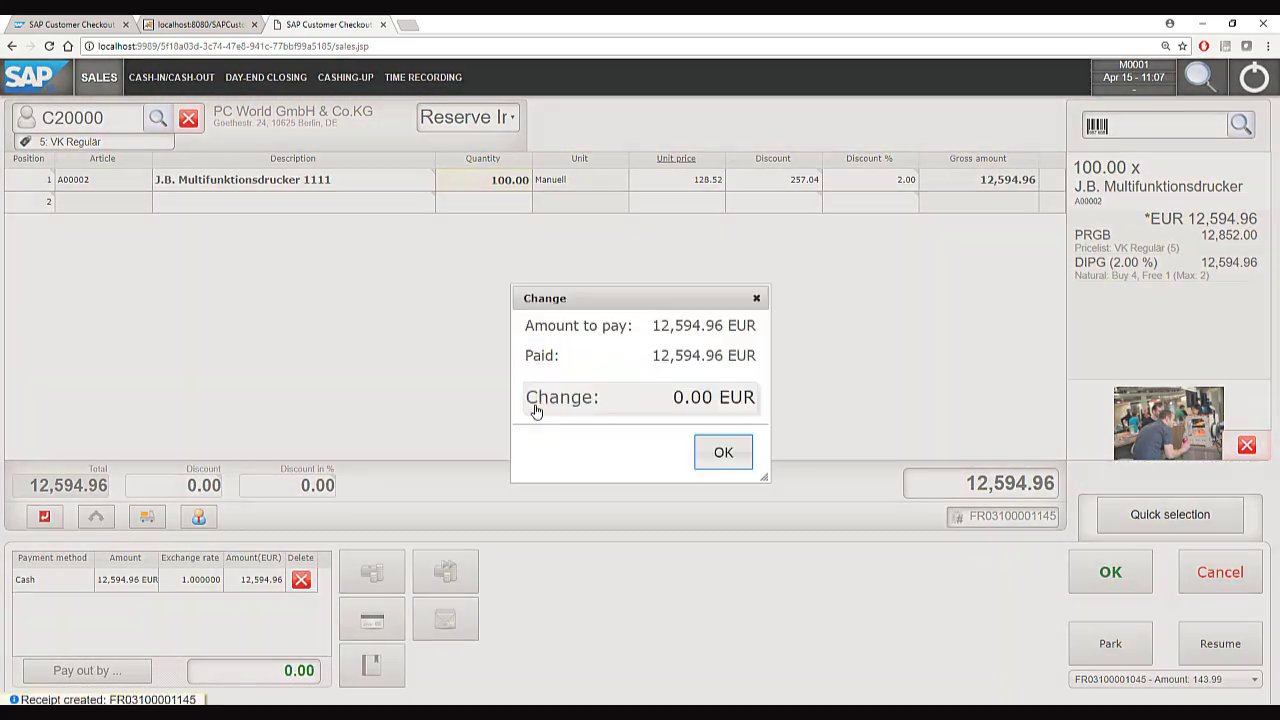
click(725, 453)
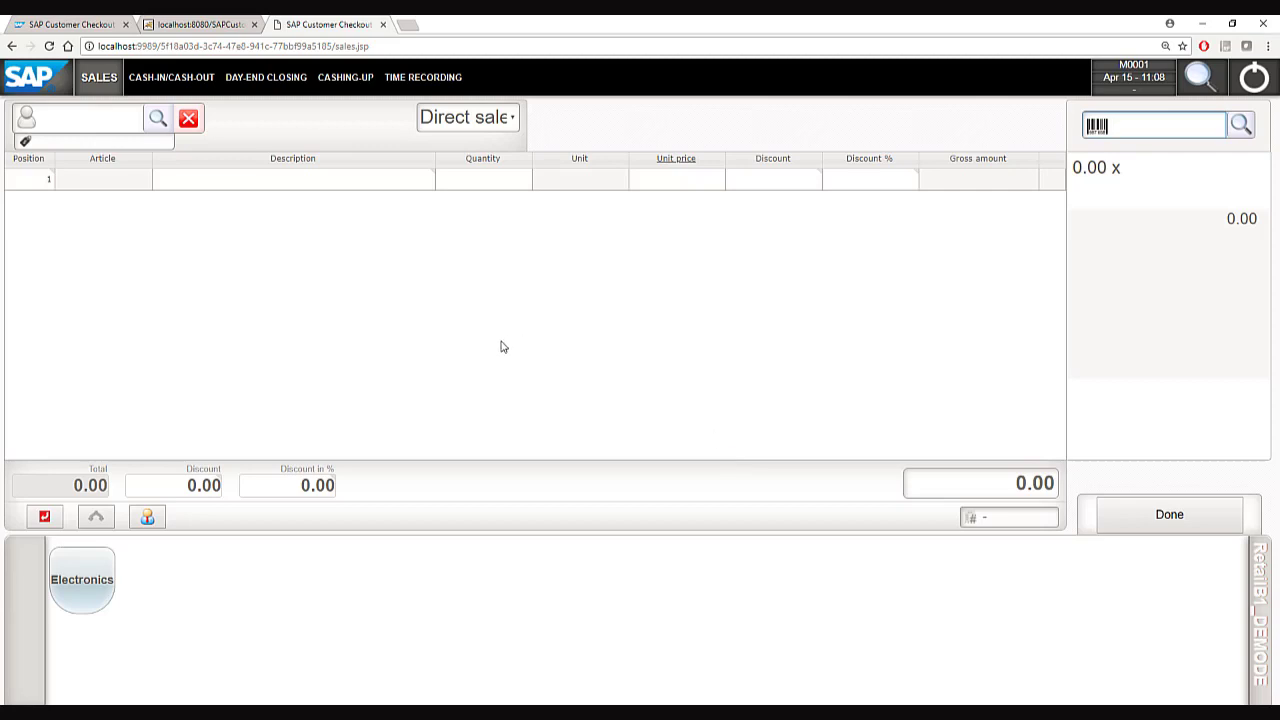
Open Day-End Closing, check the 550.00 EUR of cash-ins, and continue to cash counting.
click(260, 88)
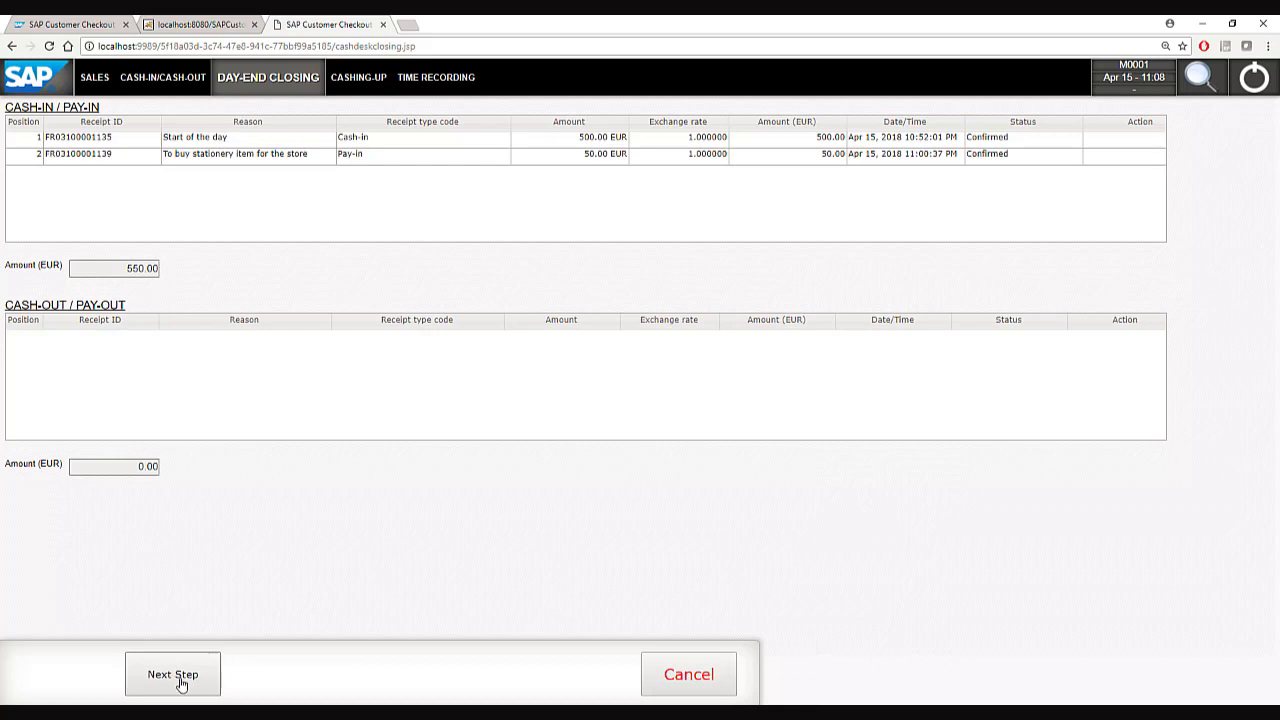
click(176, 678)
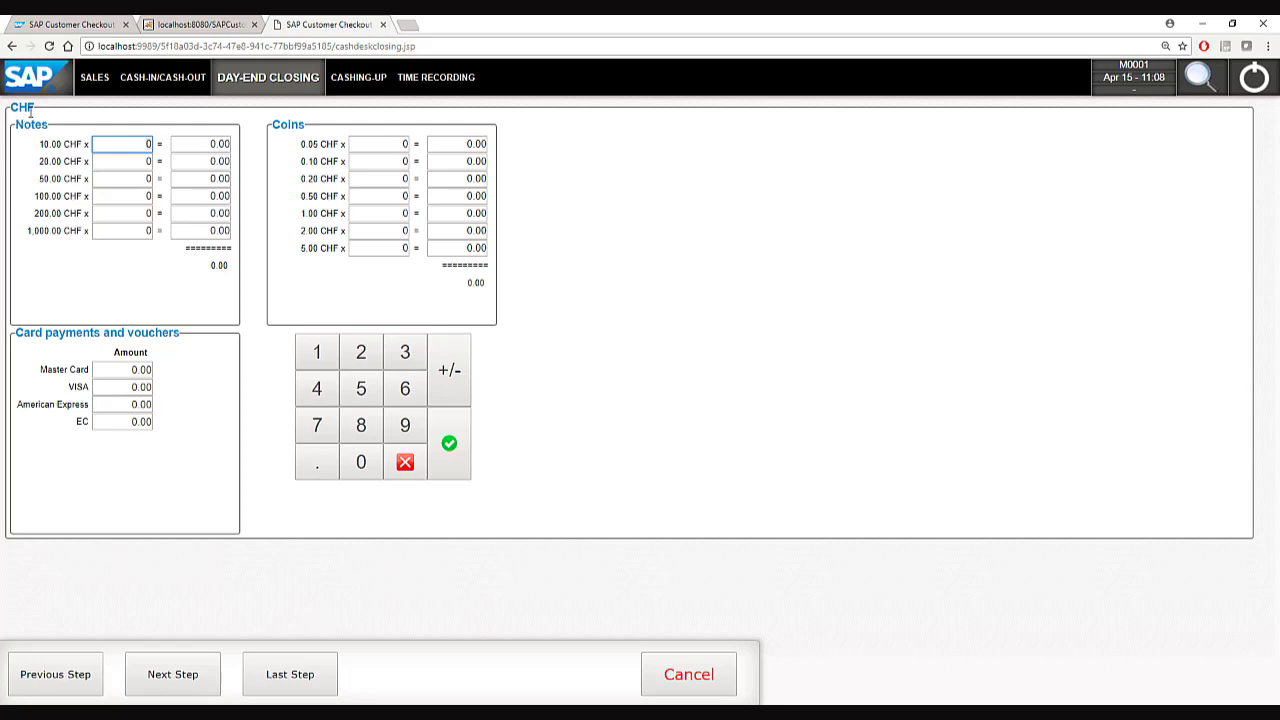
Move on to EUR cash counting and record 13,760 one-euro coins.
click(172, 676)
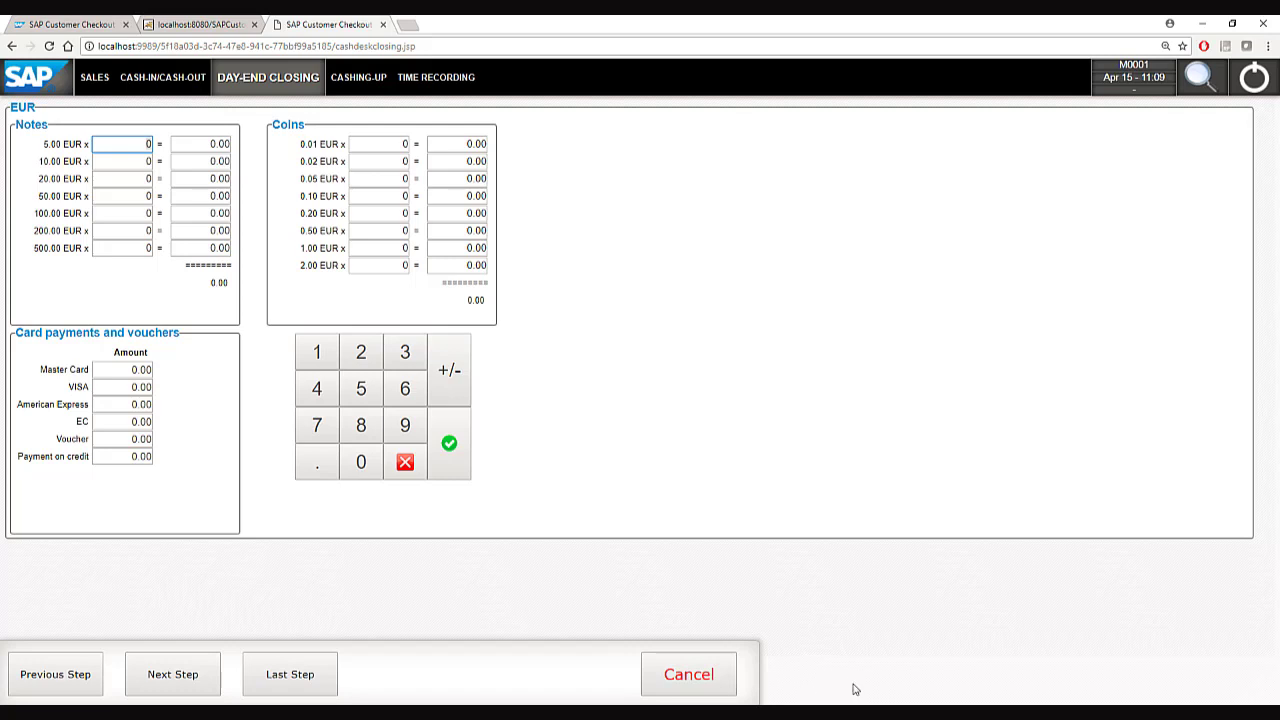
click(882, 712)
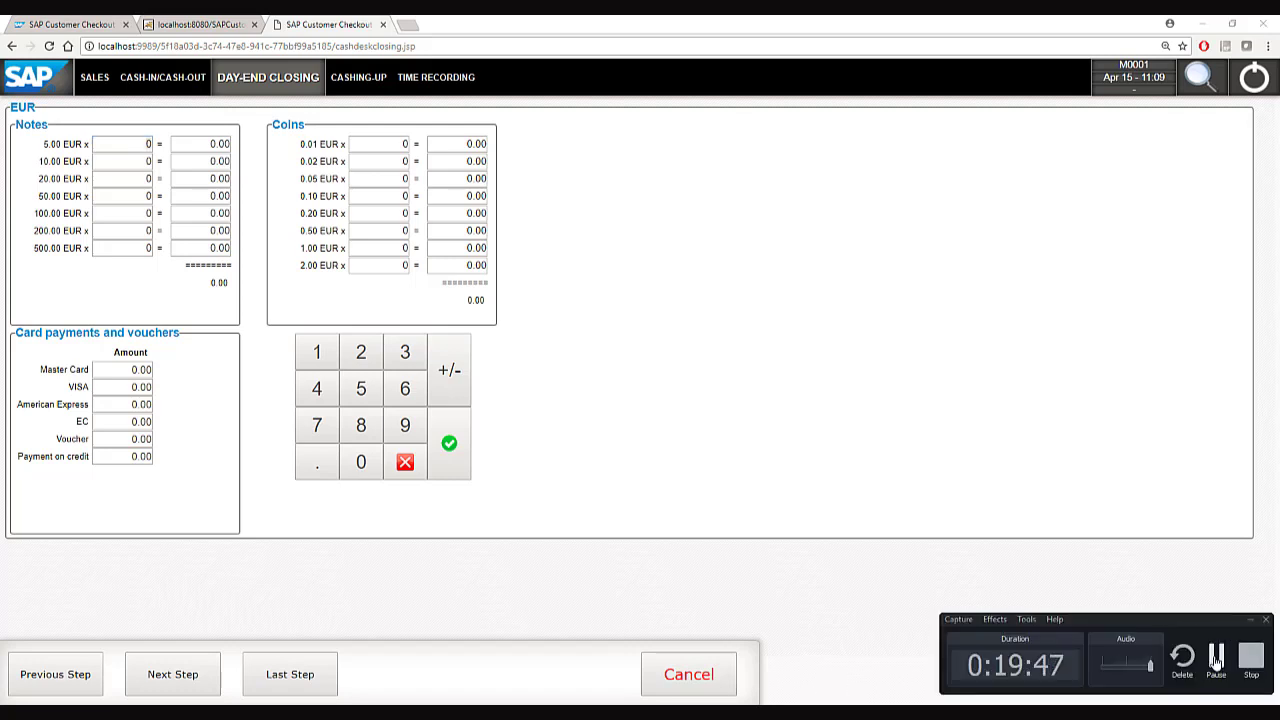
click(1216, 656)
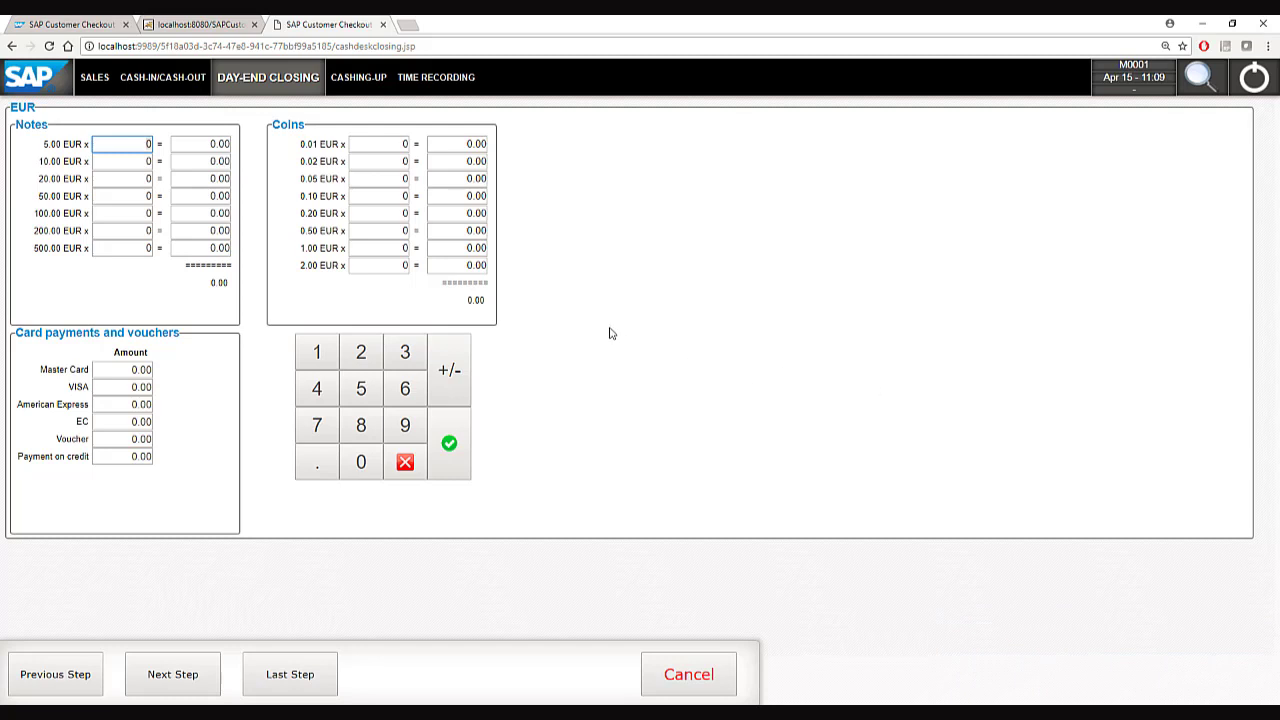
click(368, 249)
text(137)
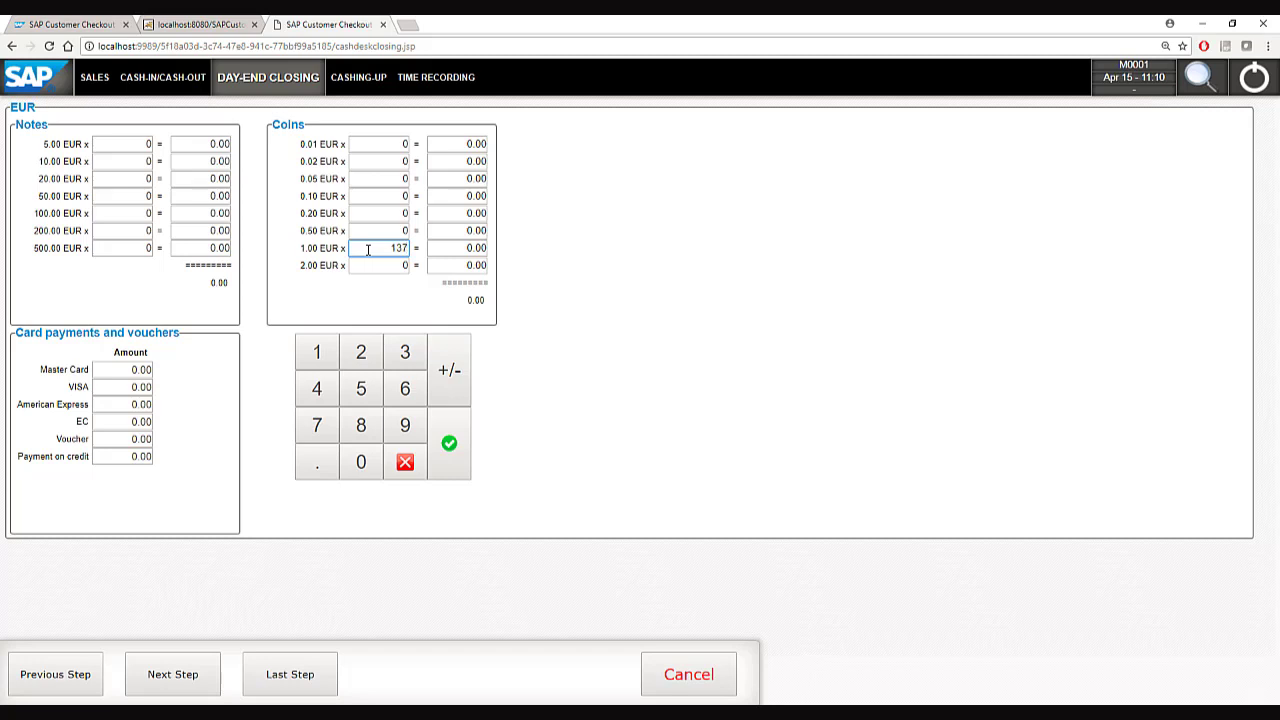
text(60)
click(388, 264)
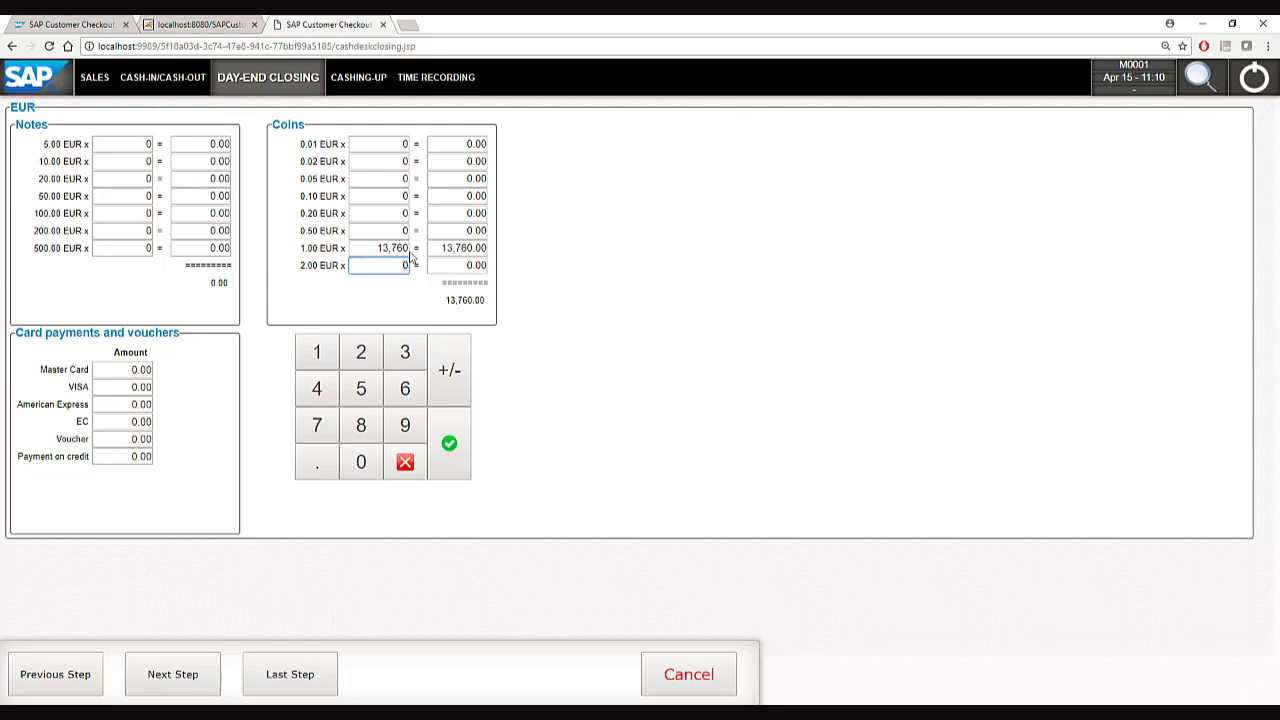
Enter 71.40 EUR for American Express and 260 EUR for vouchers, then continue to the Main summary.
click(127, 404)
text(71)
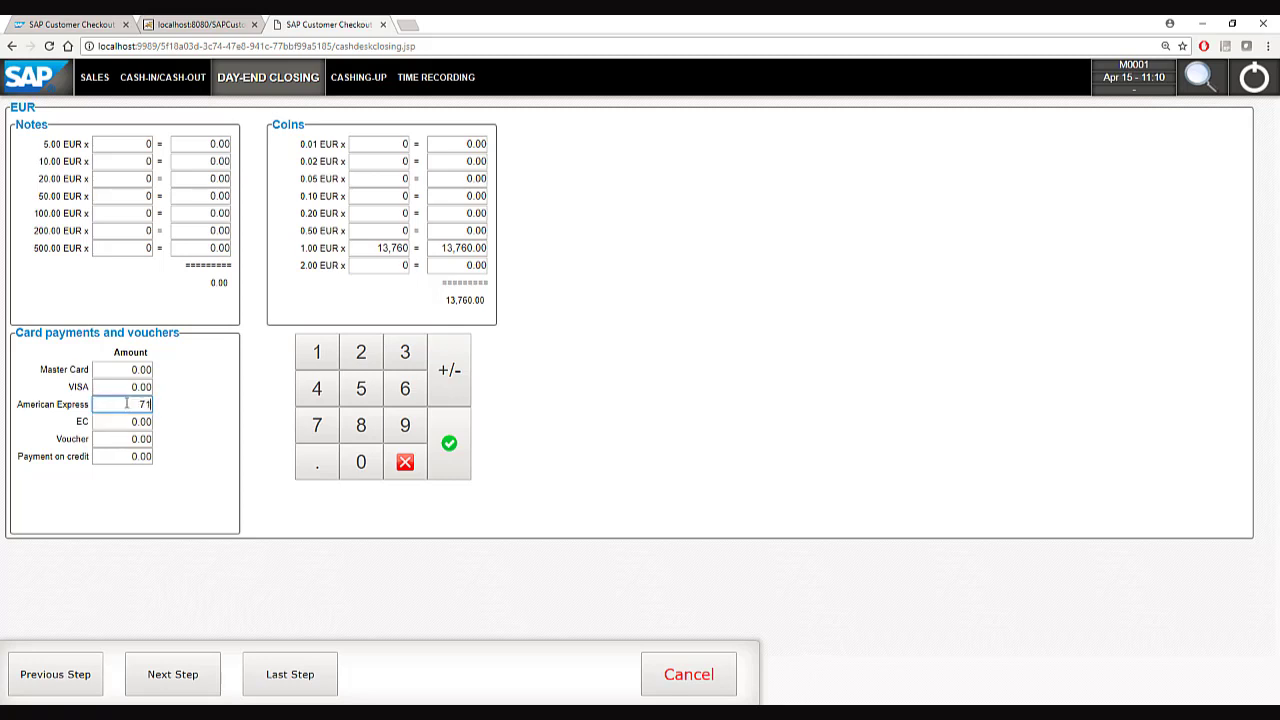
text(.40)
click(126, 442)
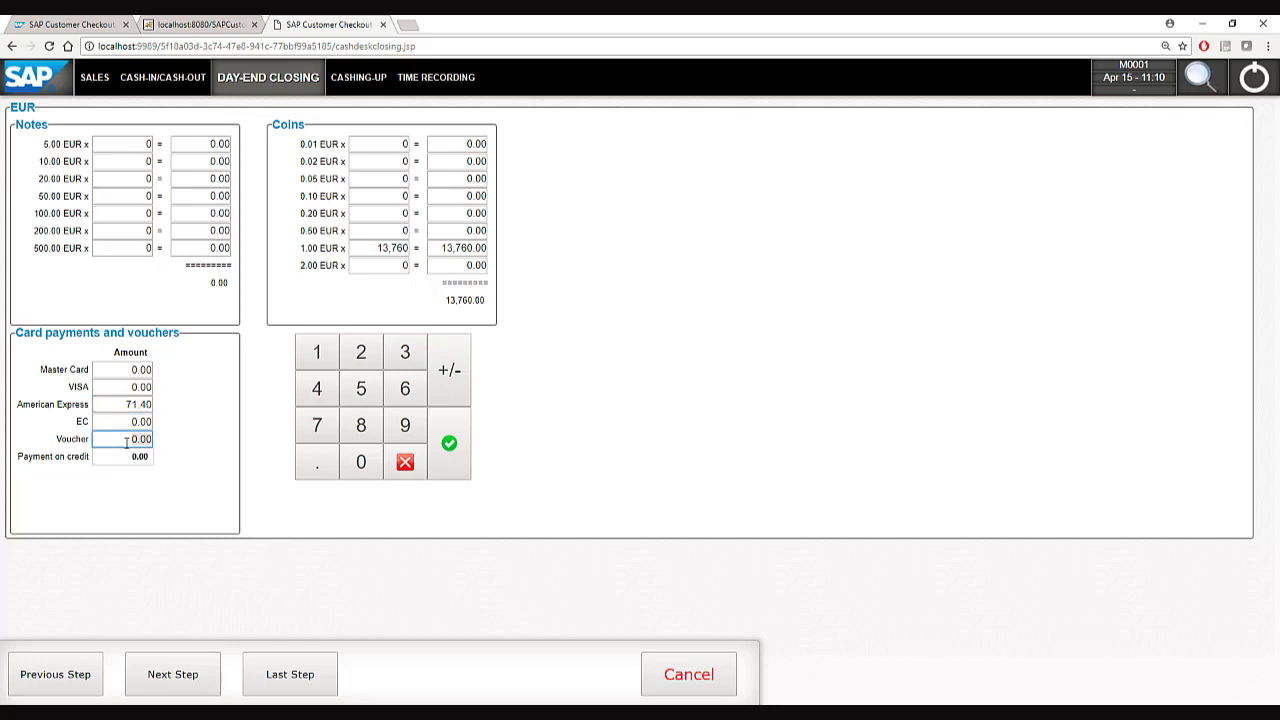
text(260)
click(161, 691)
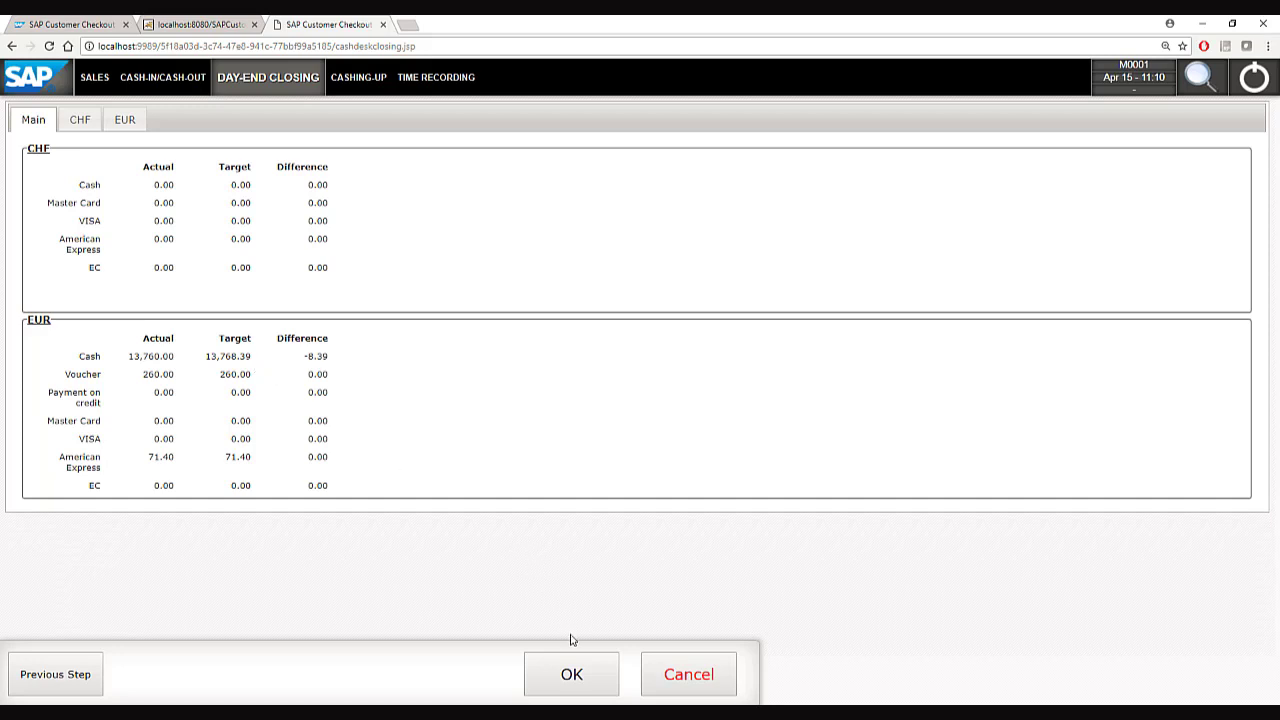
Close the day keeping 100.00 EUR in the drawer, described 'left over from last day', cashing out 13,660.00 EUR.
click(571, 670)
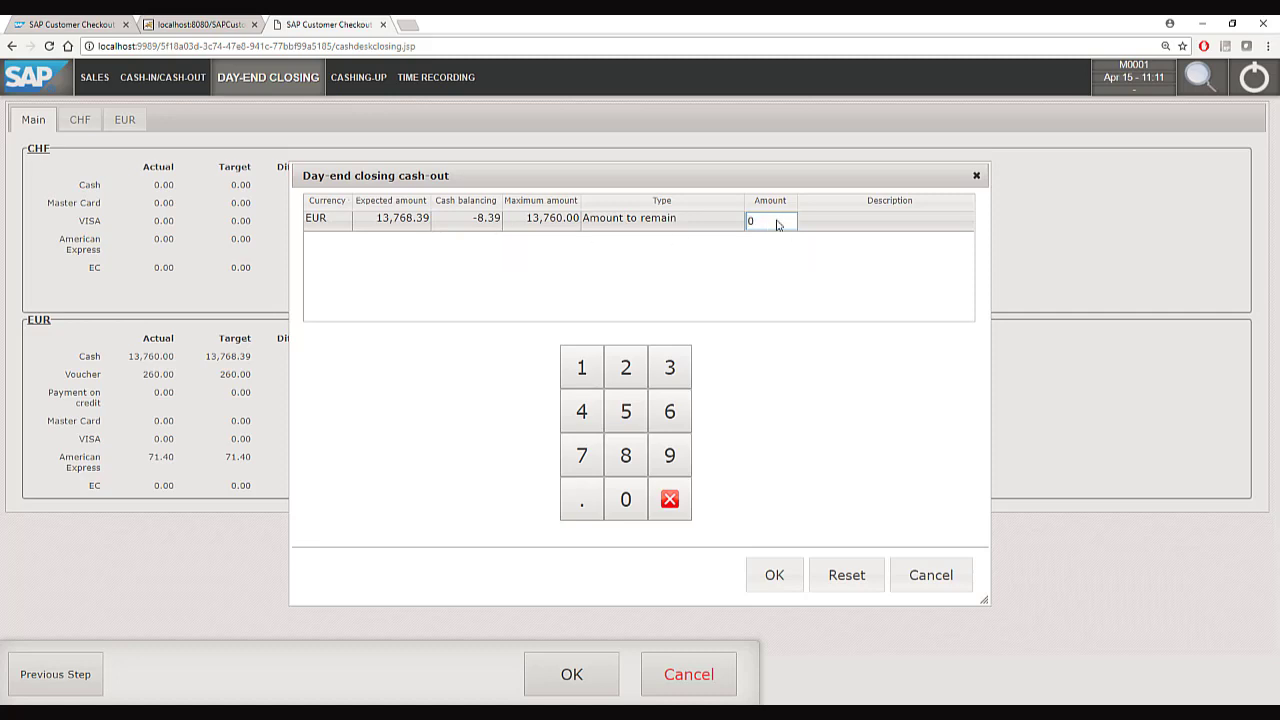
key(BackSpace)
text(100)
click(867, 225)
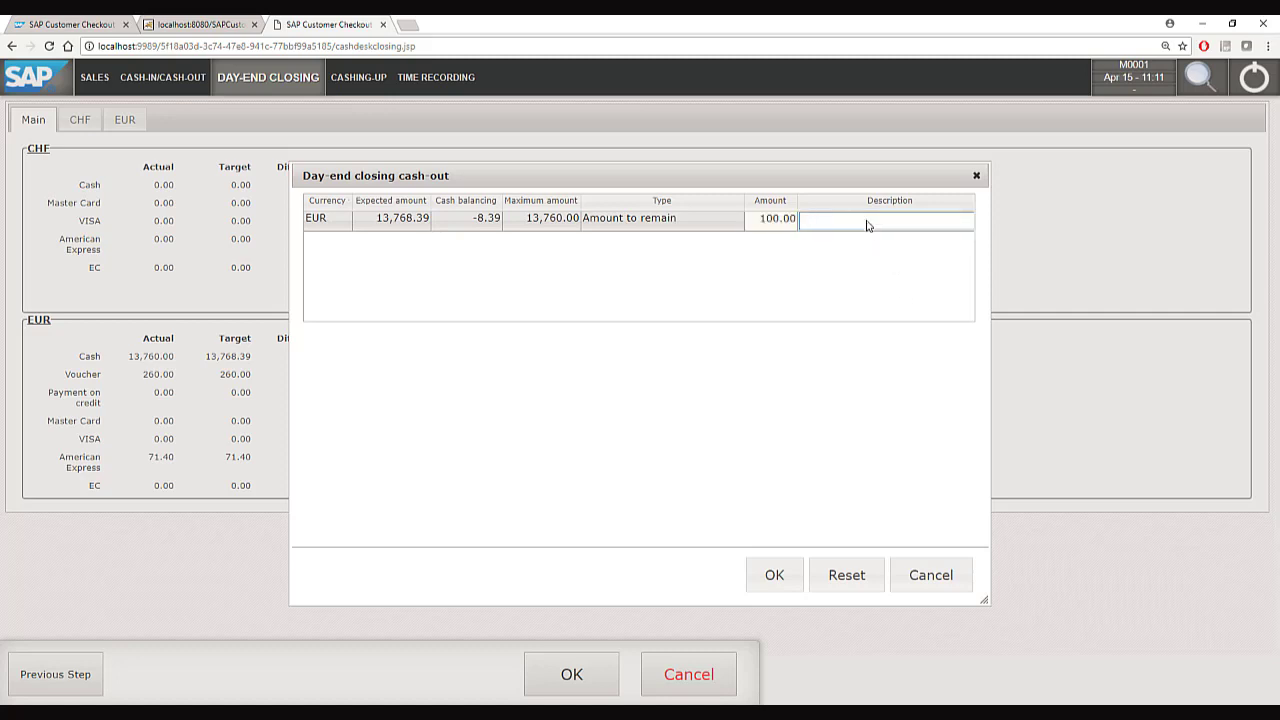
text(left over from last day)
click(772, 577)
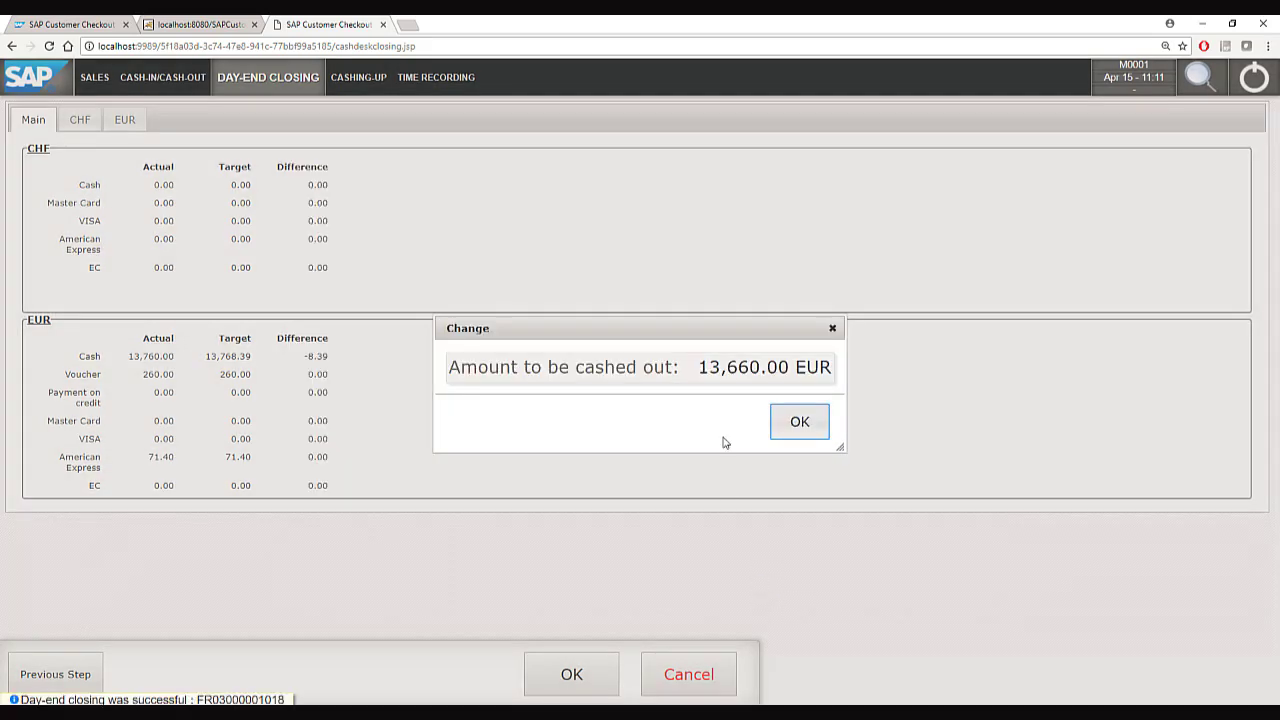
click(800, 421)
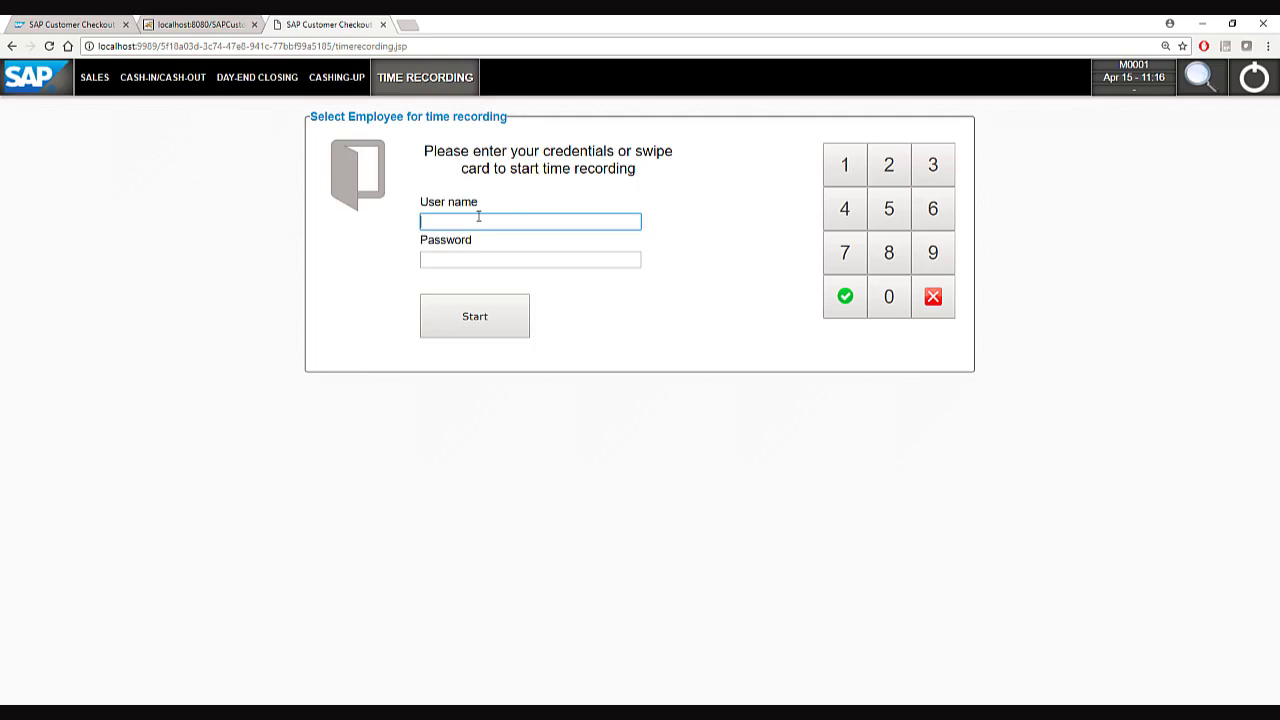
Punch the manager out of time recording with their user name and password, returning to the start page.
text(M0001)
key(Tab)
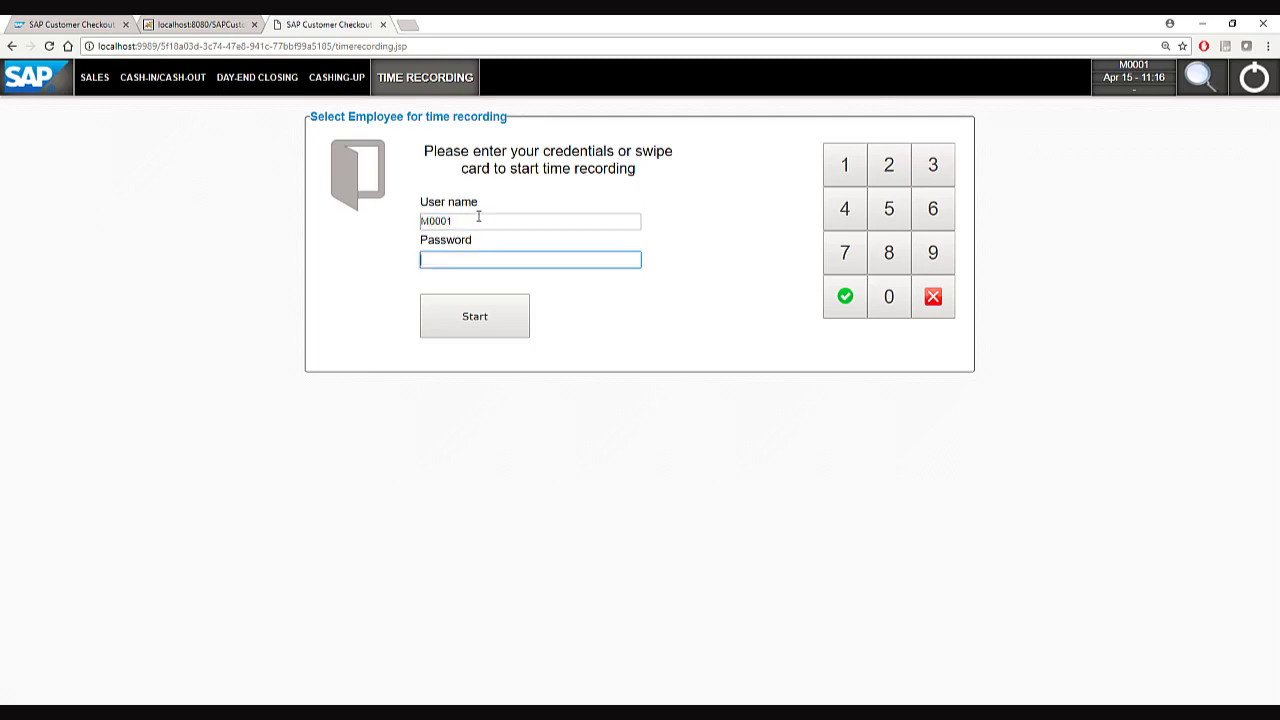
text(********)
key(Return)
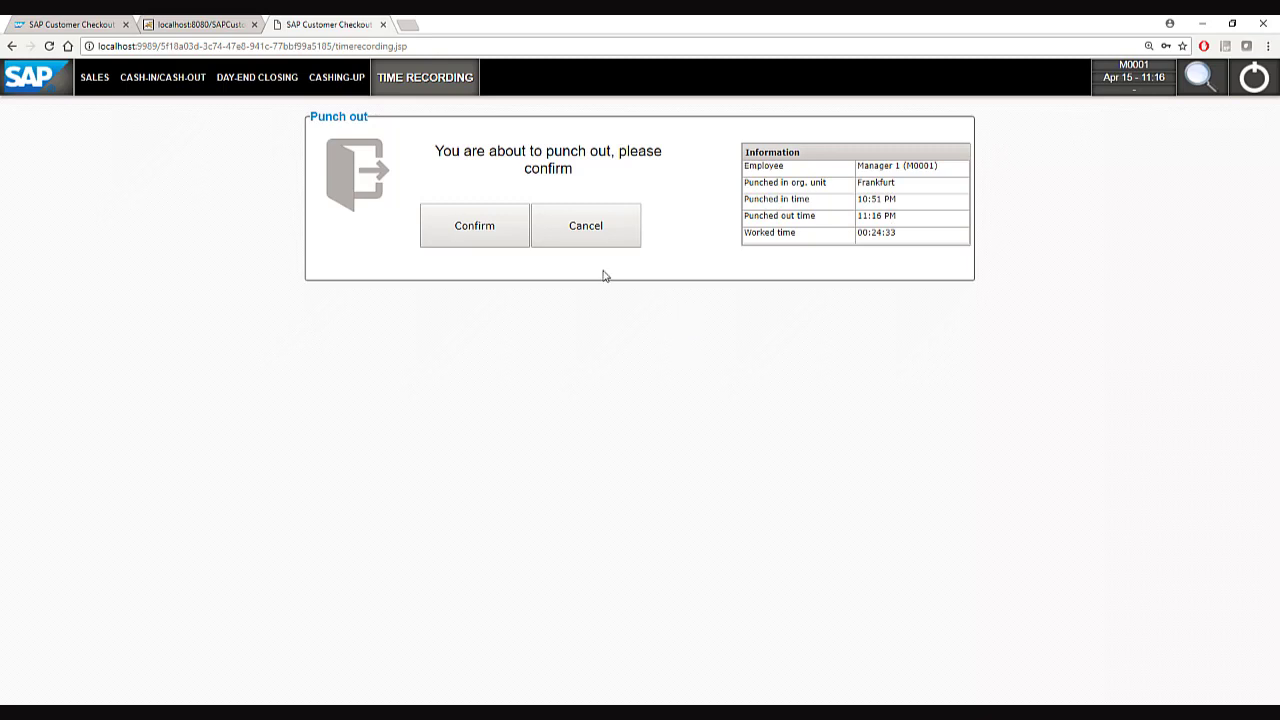
click(486, 231)
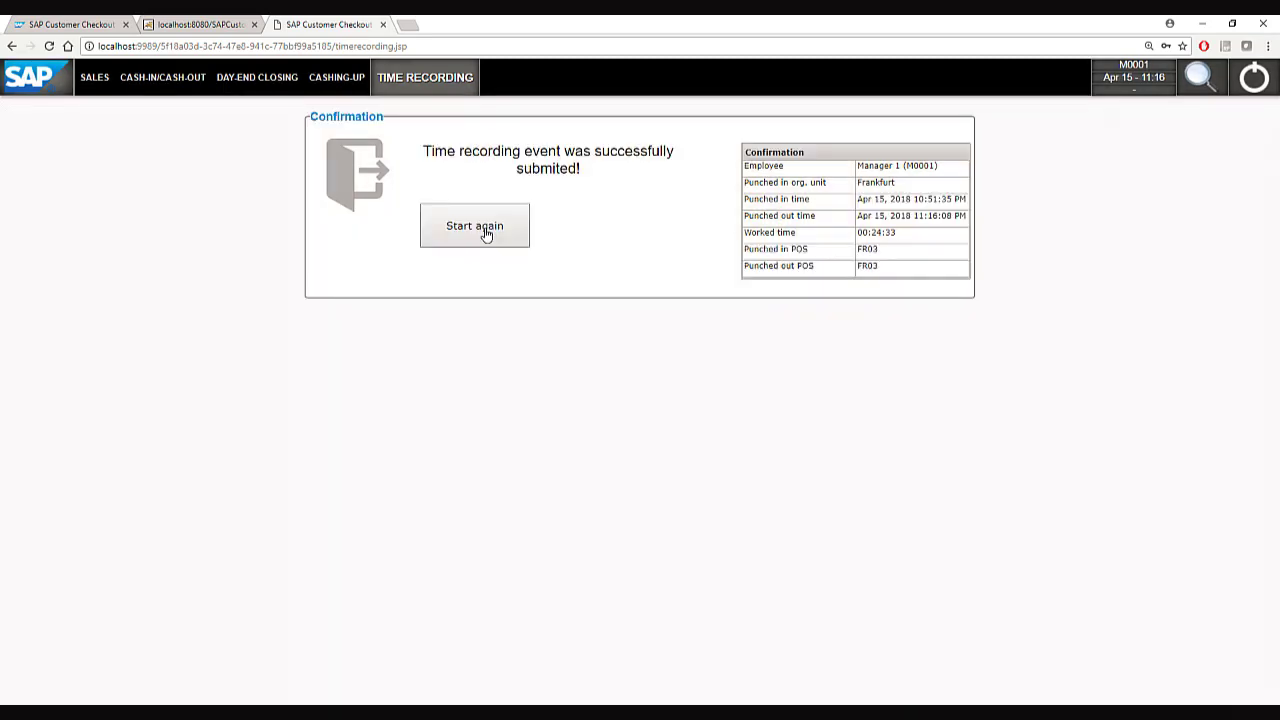
click(486, 231)
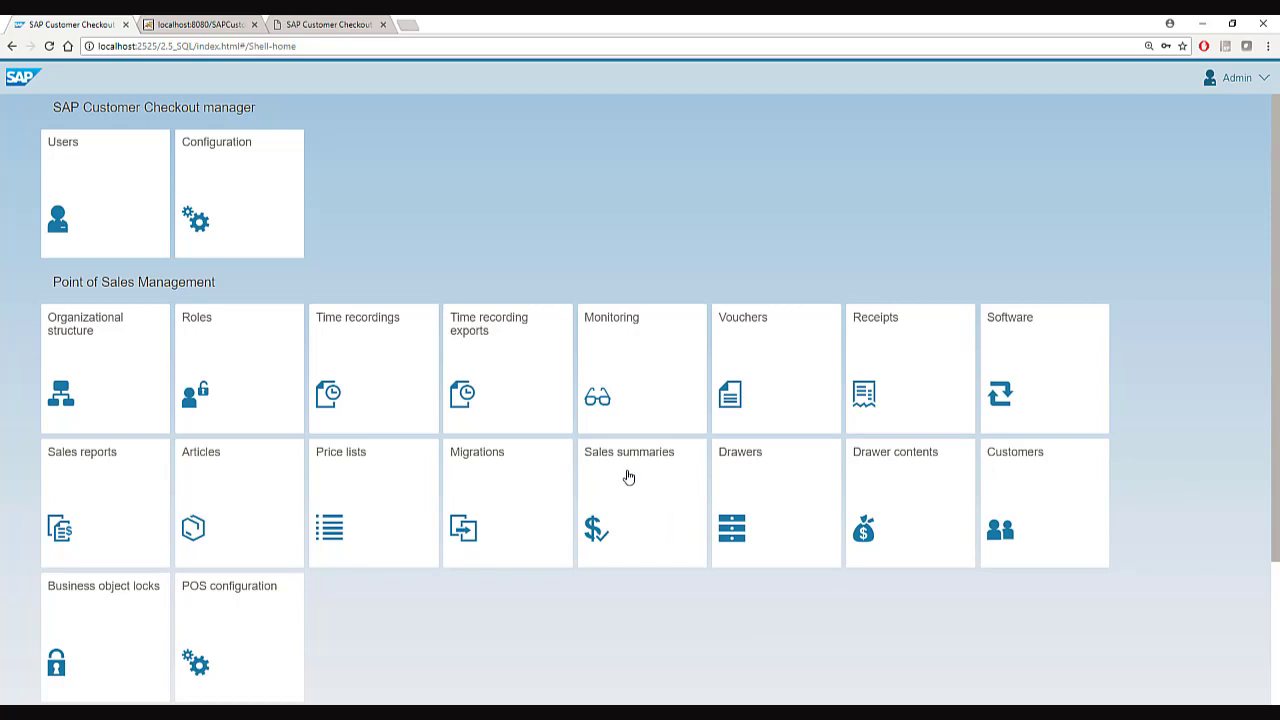
click(628, 477)
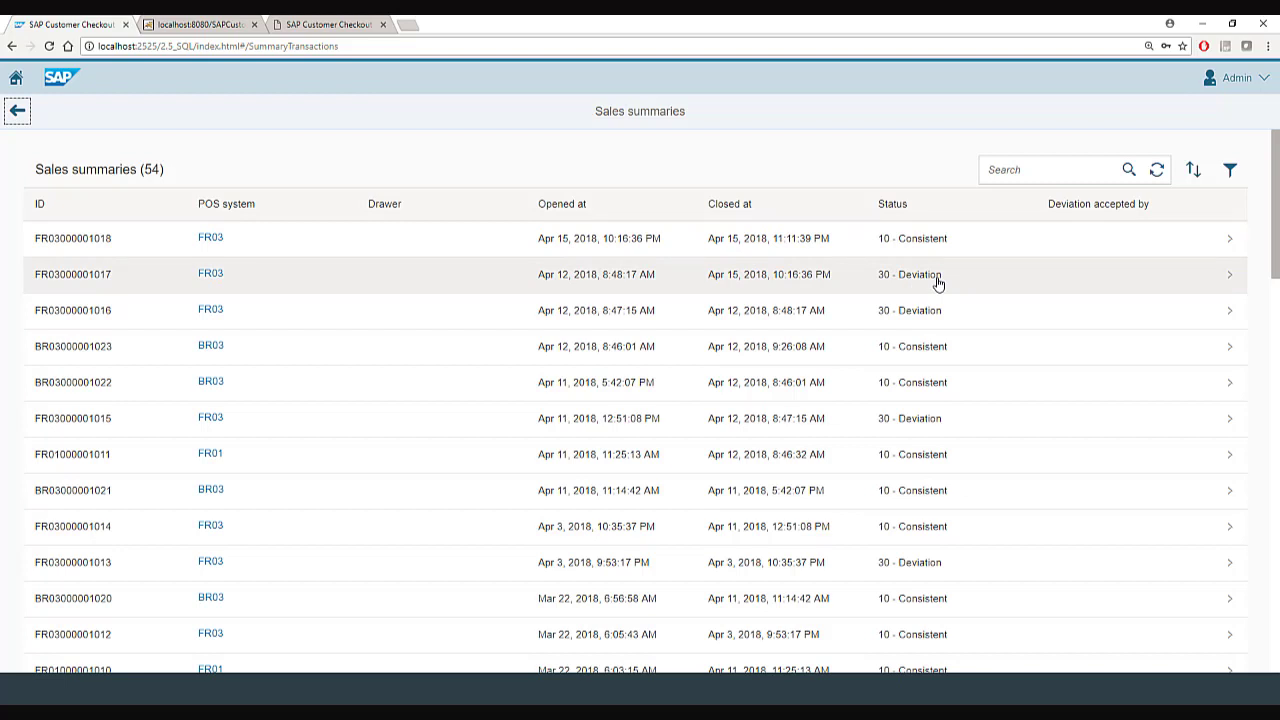
click(946, 240)
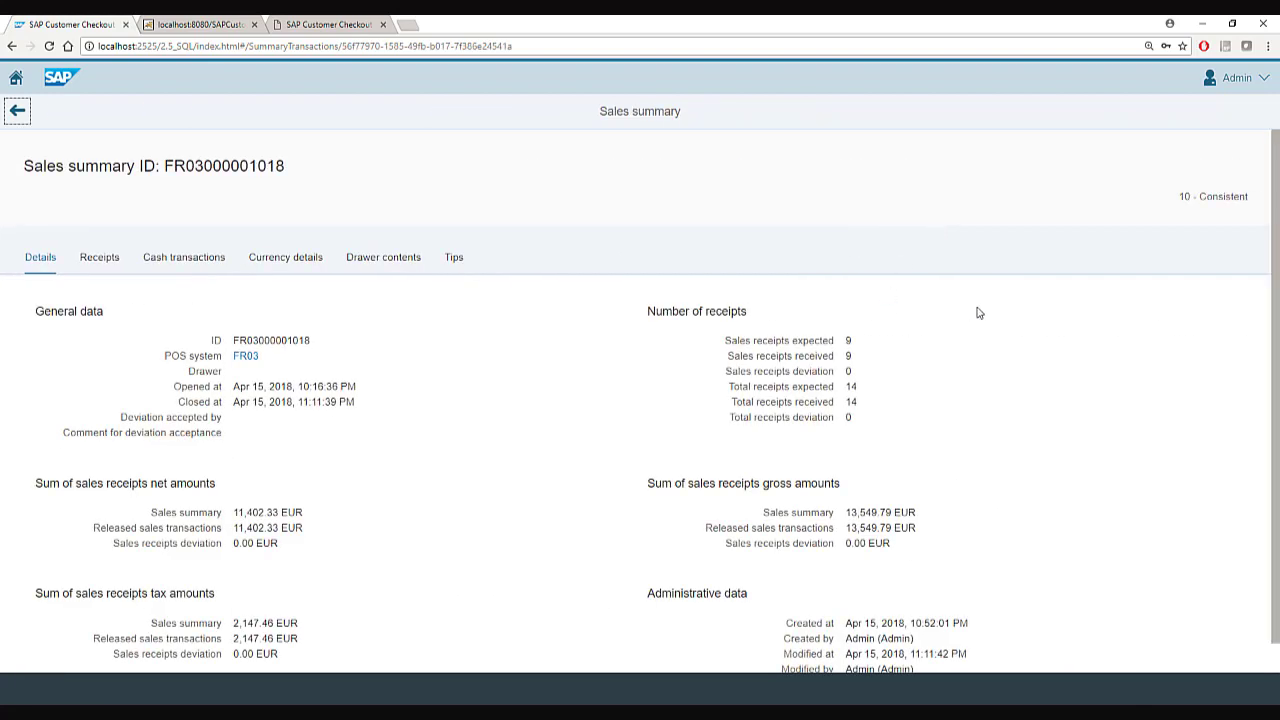
drag(1276, 340, 1277, 370)
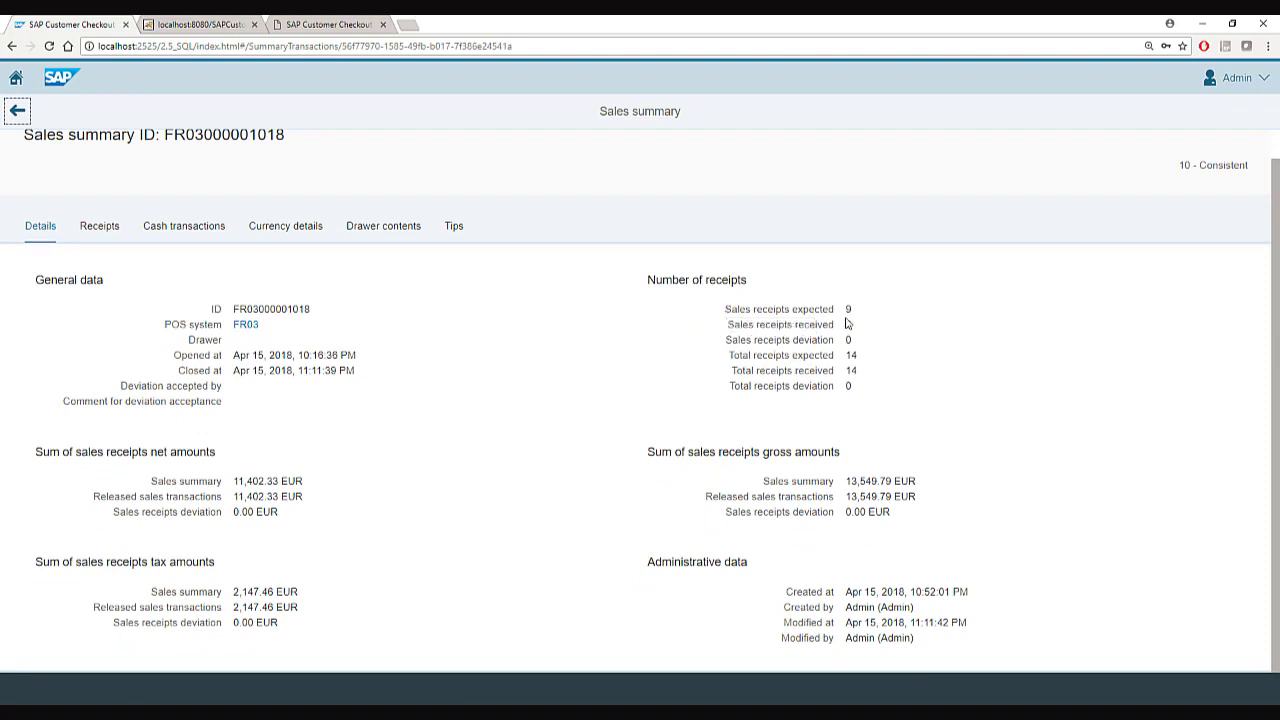
drag(848, 357, 850, 361)
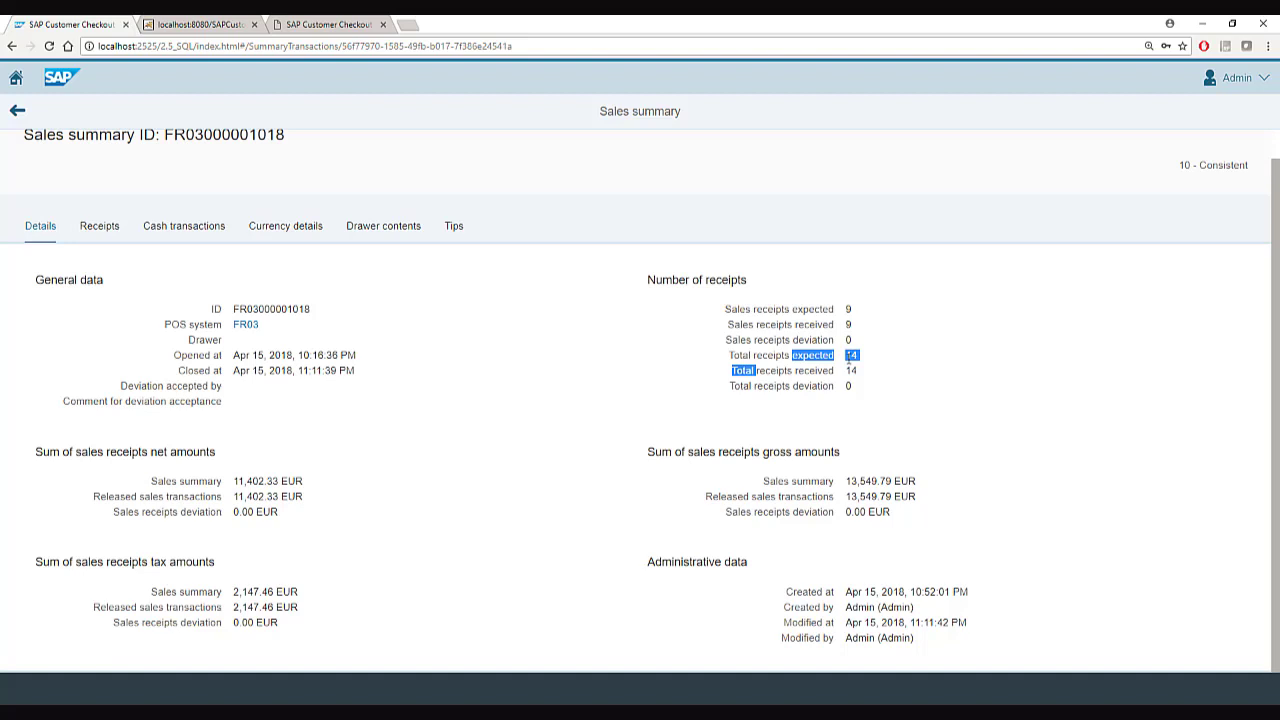
click(858, 366)
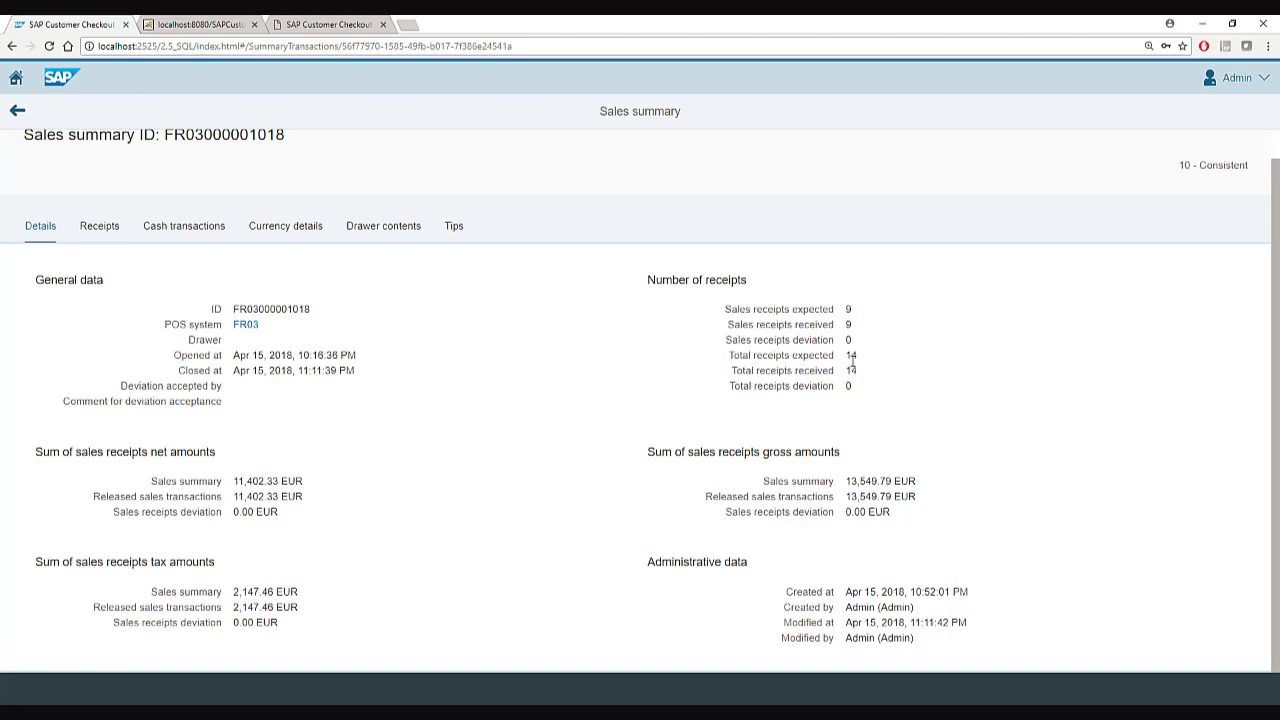
click(100, 227)
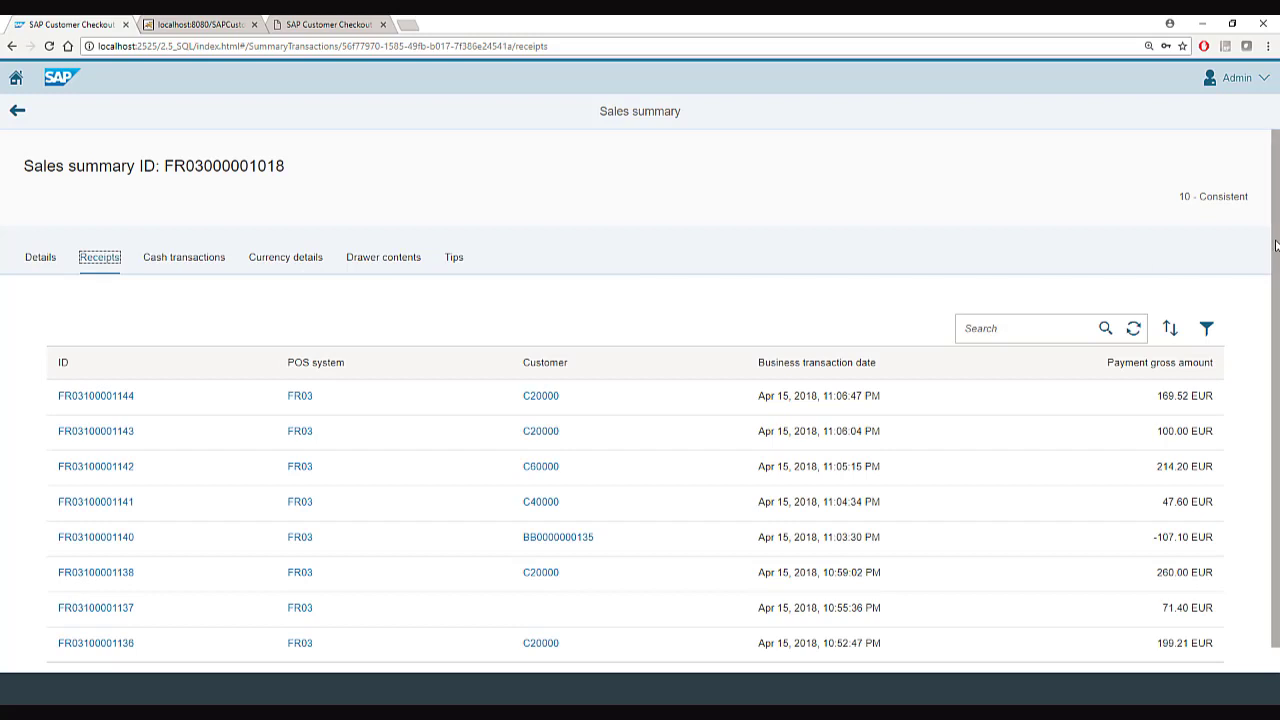
scroll(1275, 245, down, 1)
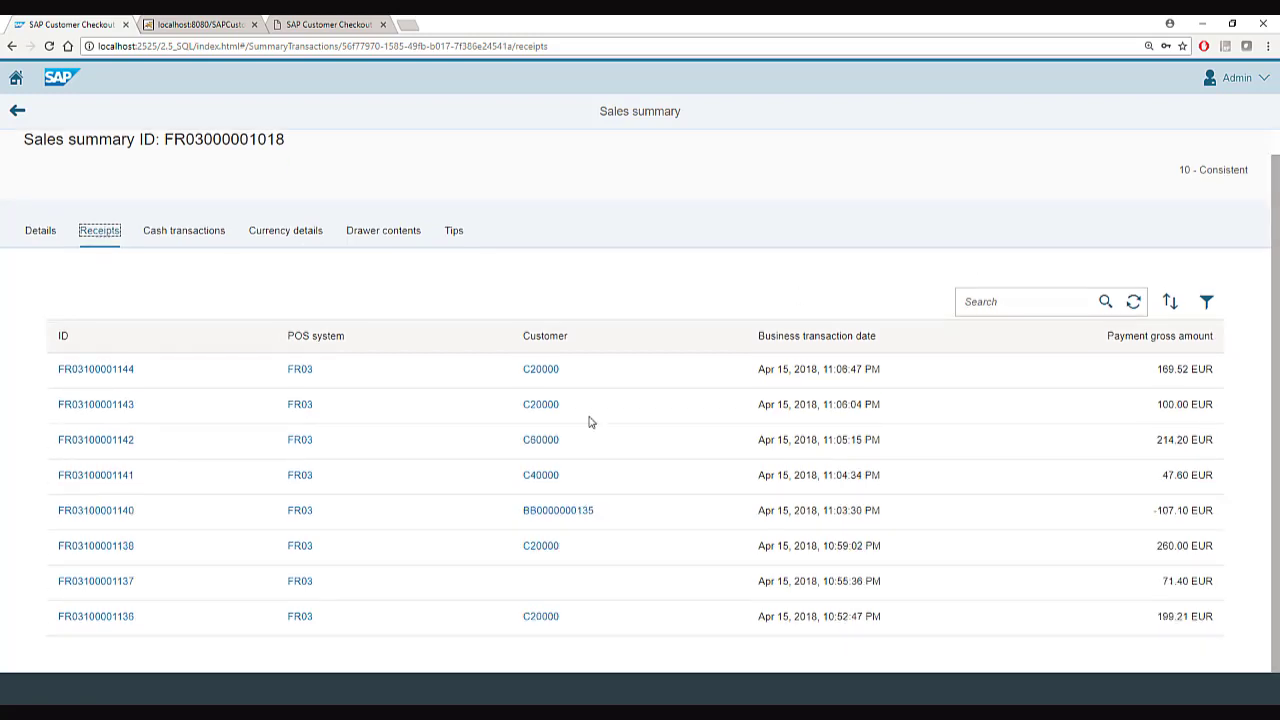
click(118, 617)
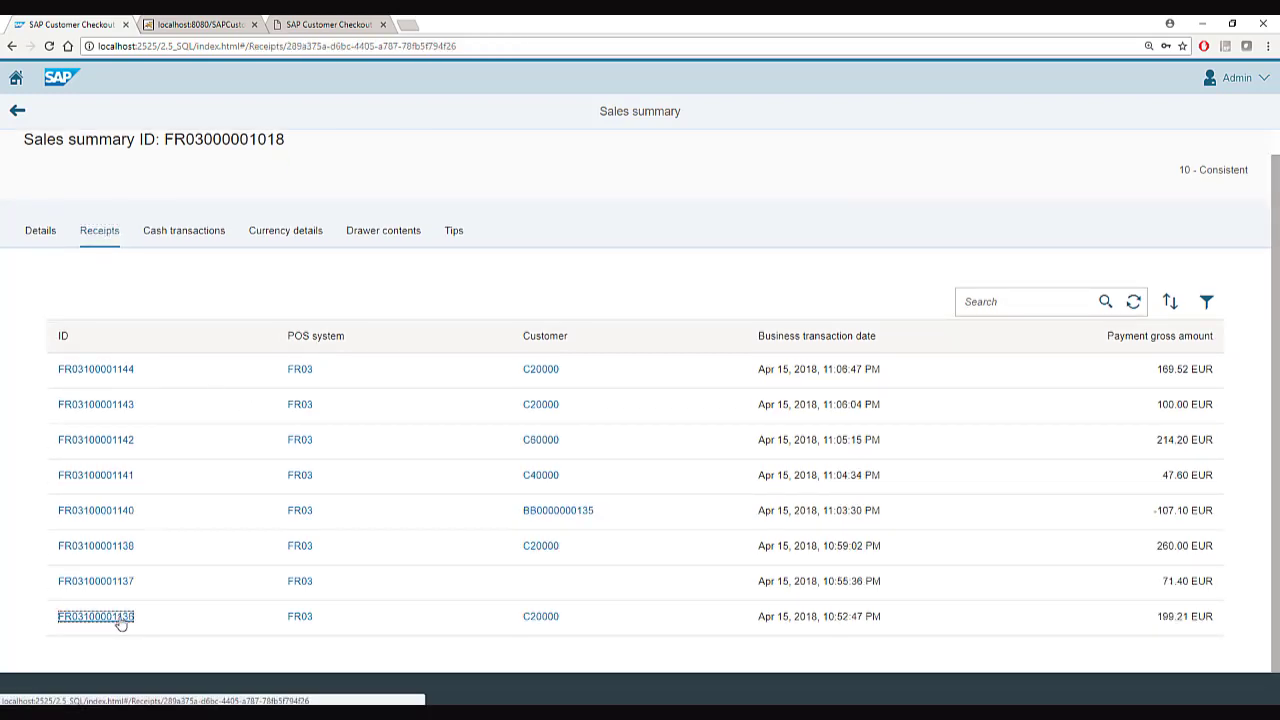
click(95, 250)
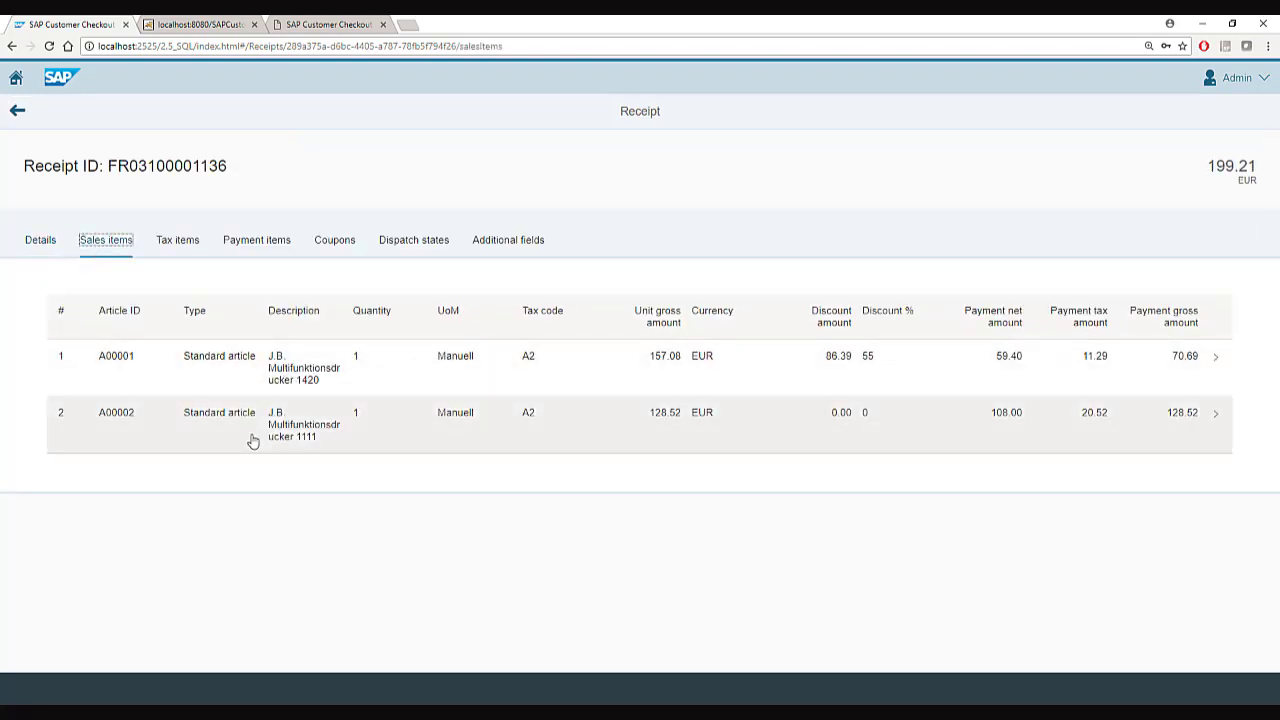
click(14, 112)
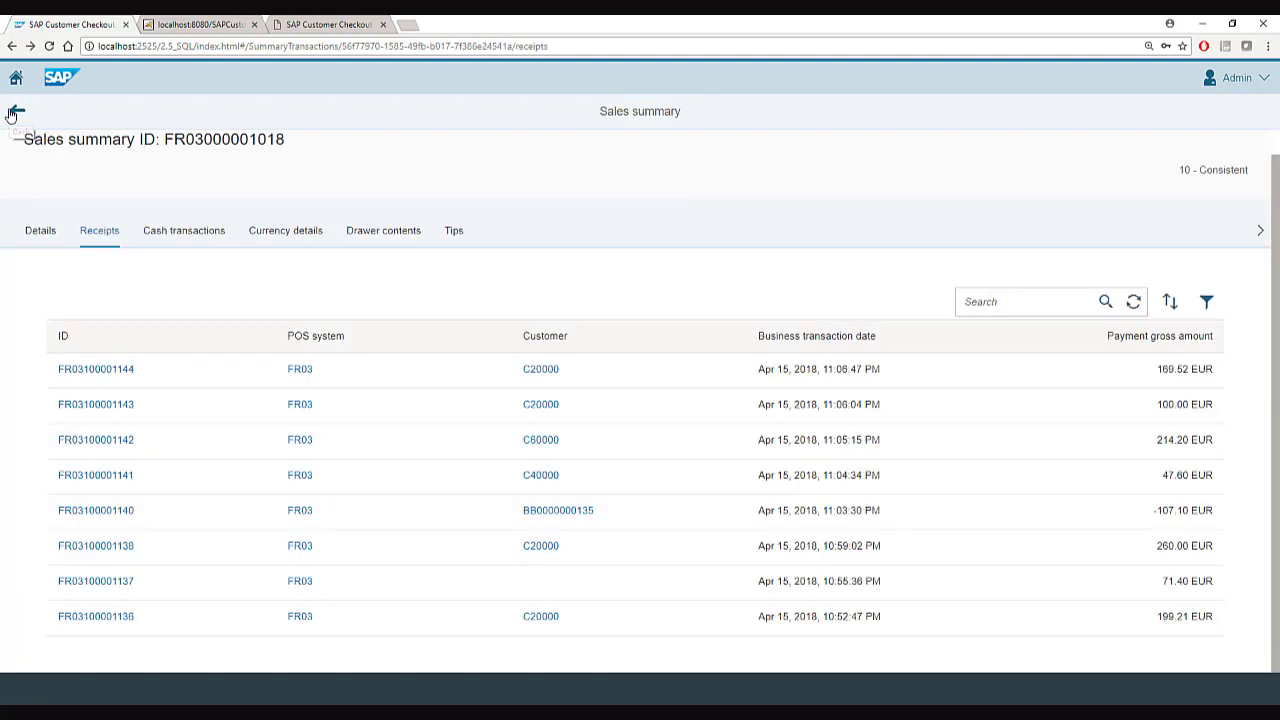
click(168, 232)
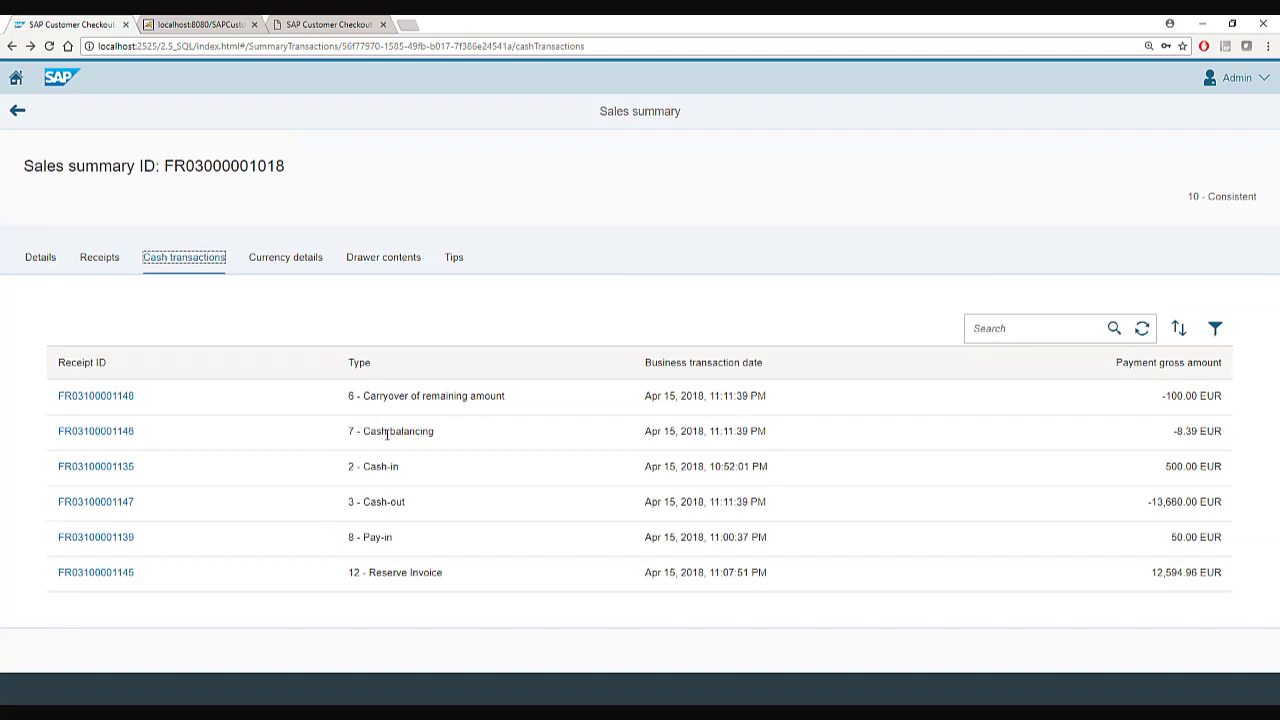
click(282, 260)
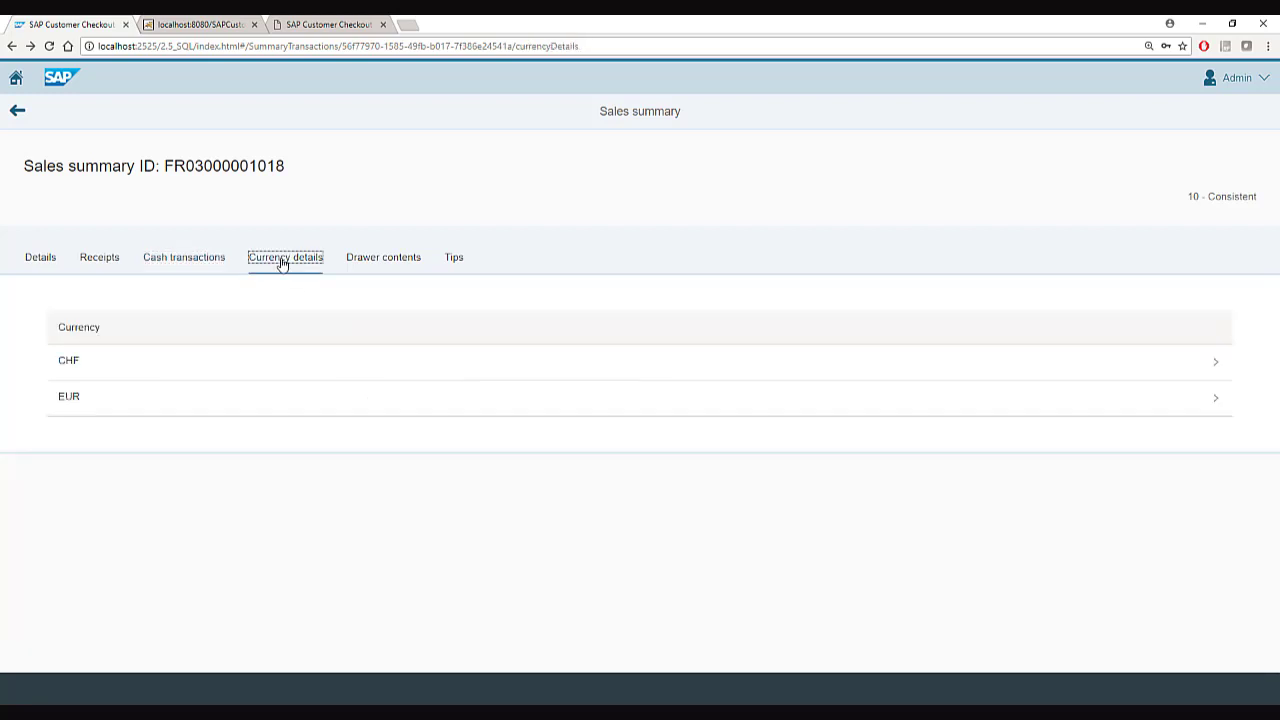
click(164, 404)
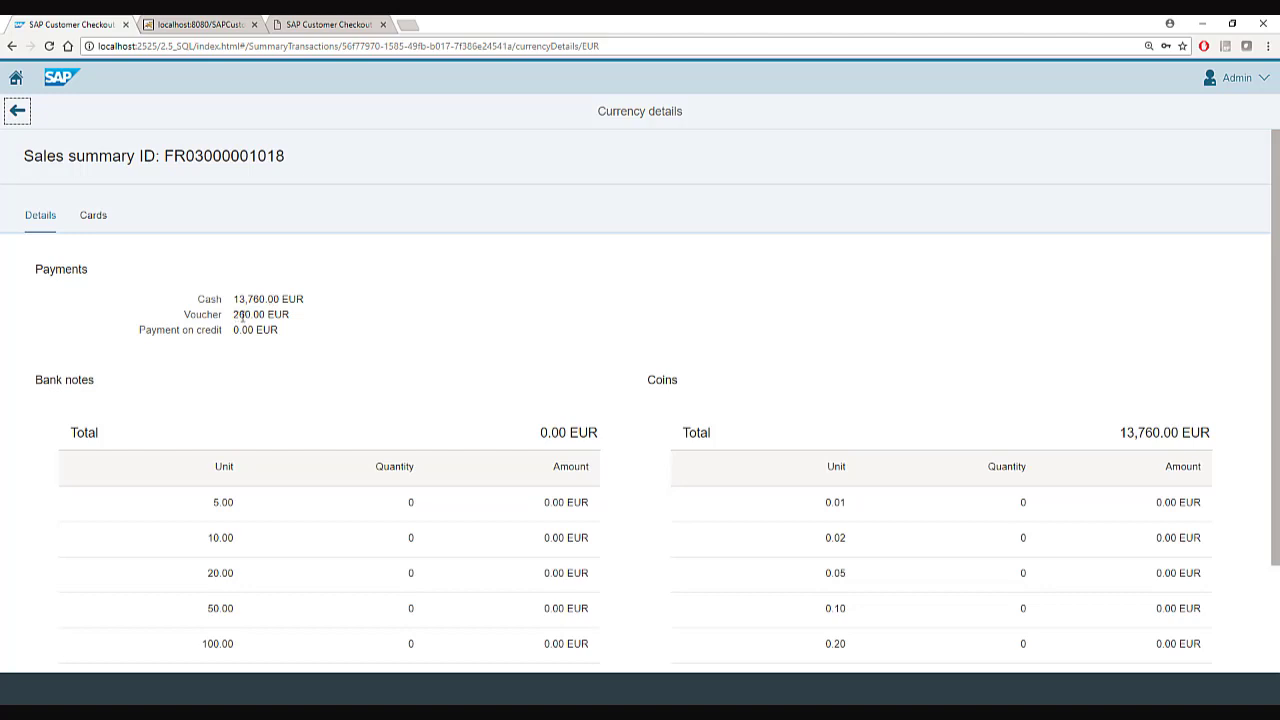
click(93, 215)
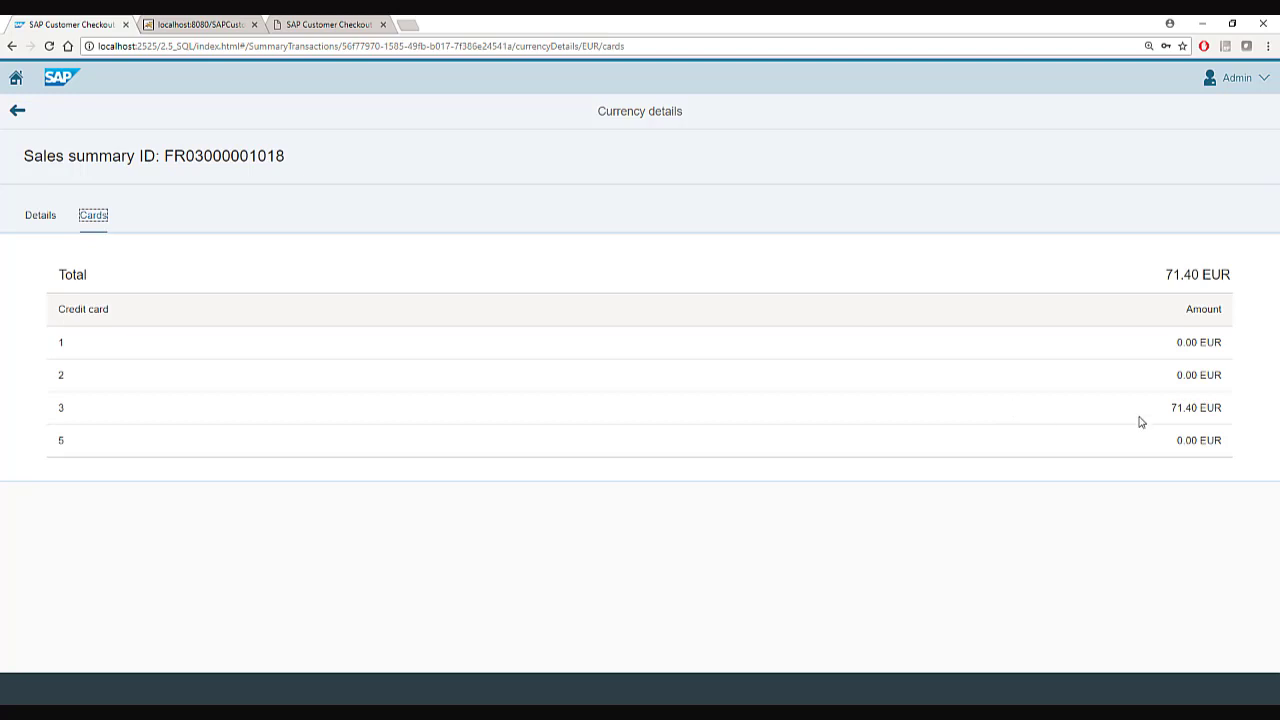
click(1174, 408)
drag(1174, 408, 1199, 408)
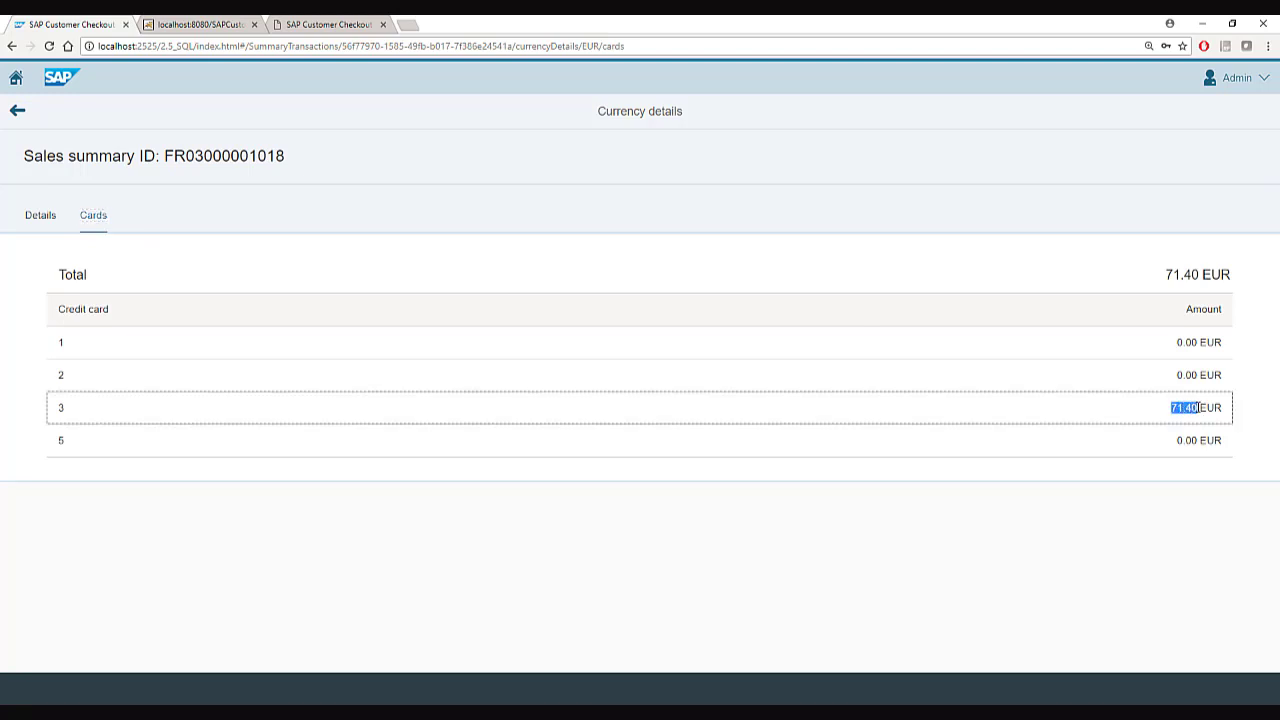
click(18, 112)
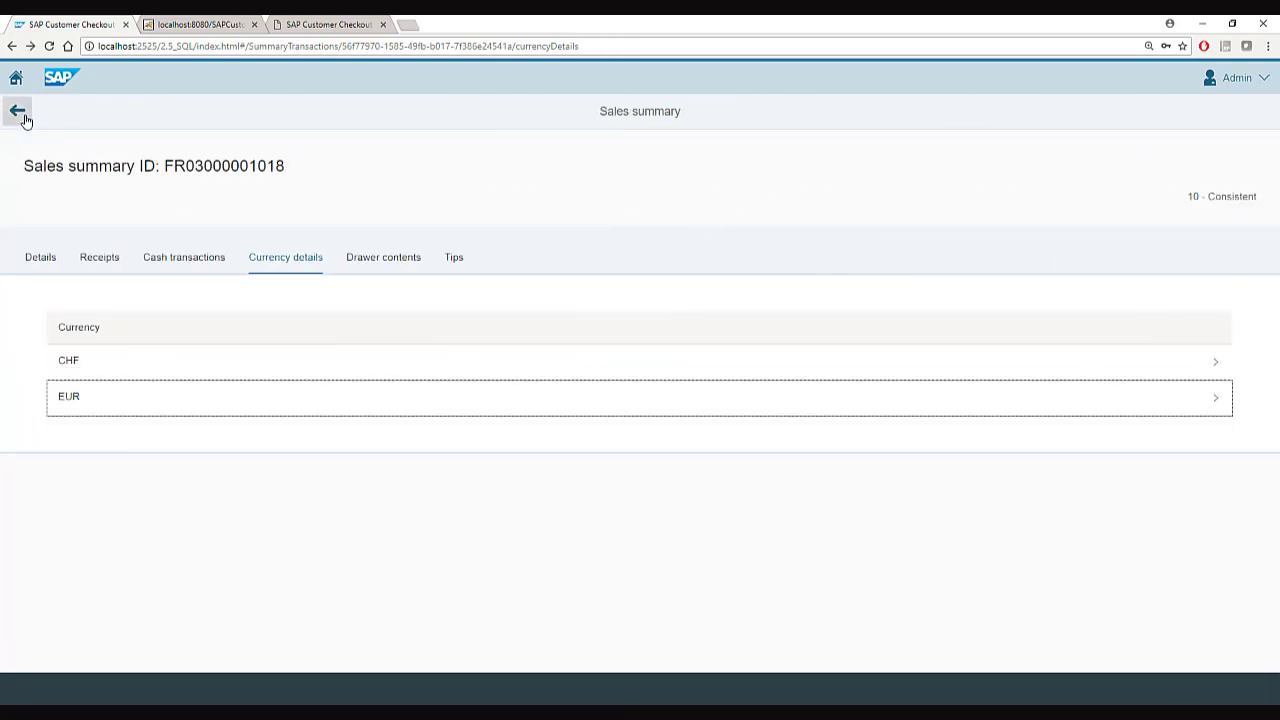
click(37, 270)
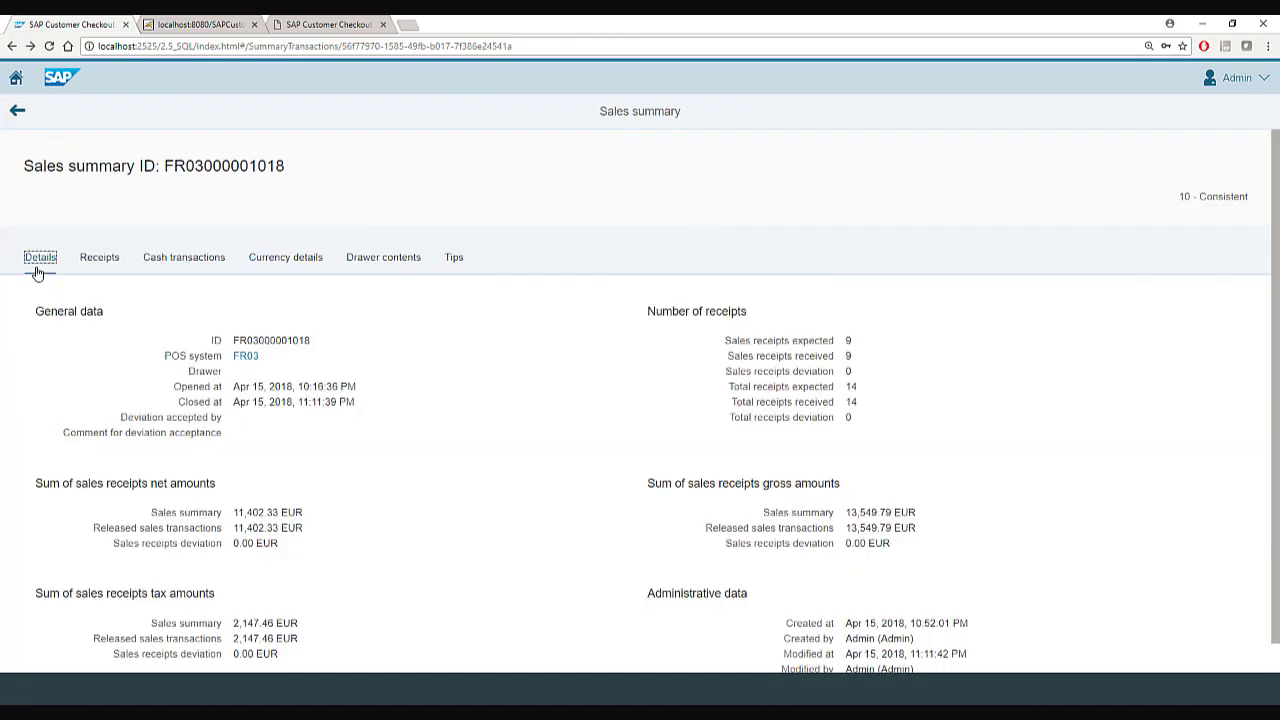